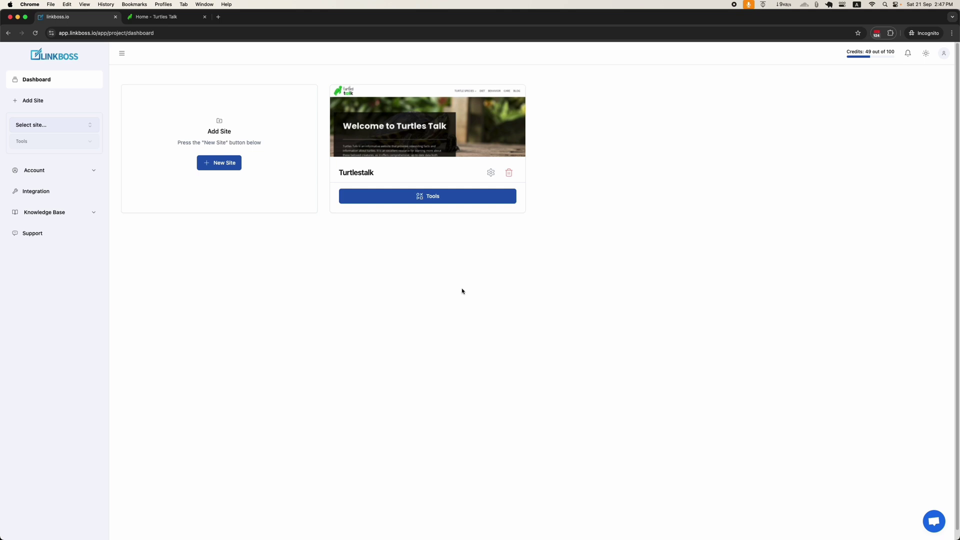
Step: Open the Turtlestalk site's Link Building and Report tools from its dashboard card
{"action": "left_click", "coordinate": [460, 200]}
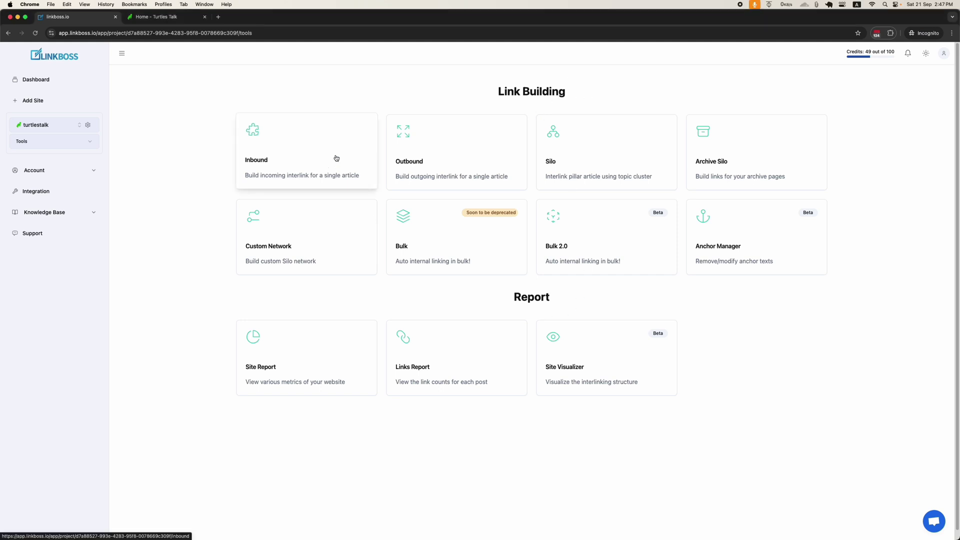
Step: Look over a post's inbound and outbound links in the Inbound tool
{"action": "left_click", "coordinate": [337, 158]}
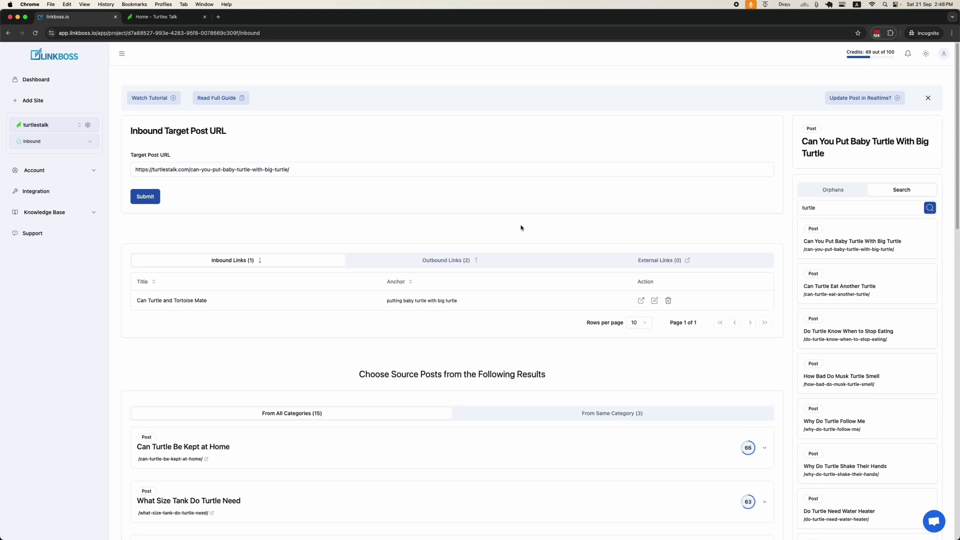
{"action": "left_click", "coordinate": [432, 261]}
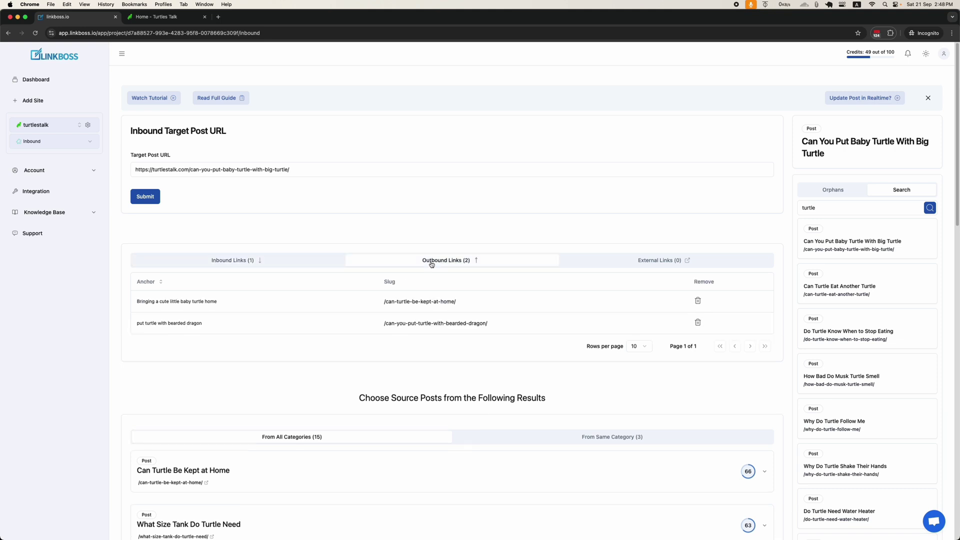
{"action": "left_click", "coordinate": [294, 262]}
{"action": "left_click", "coordinate": [408, 262]}
{"action": "key", "text": "super+bracketleft"}
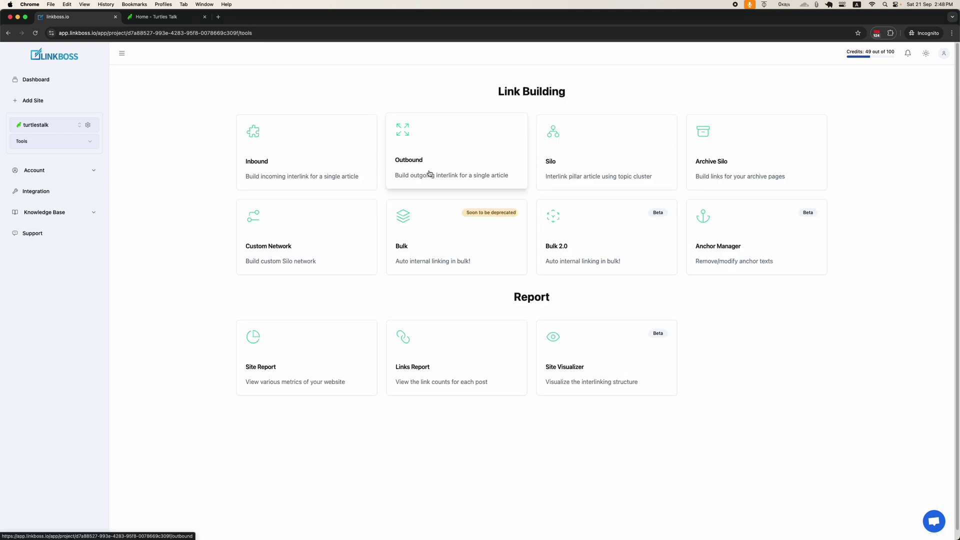
Step: Try the Outbound tool with 'Can You Use Any Filter for Turtle Tank', then open Silo
{"action": "left_click", "coordinate": [429, 173]}
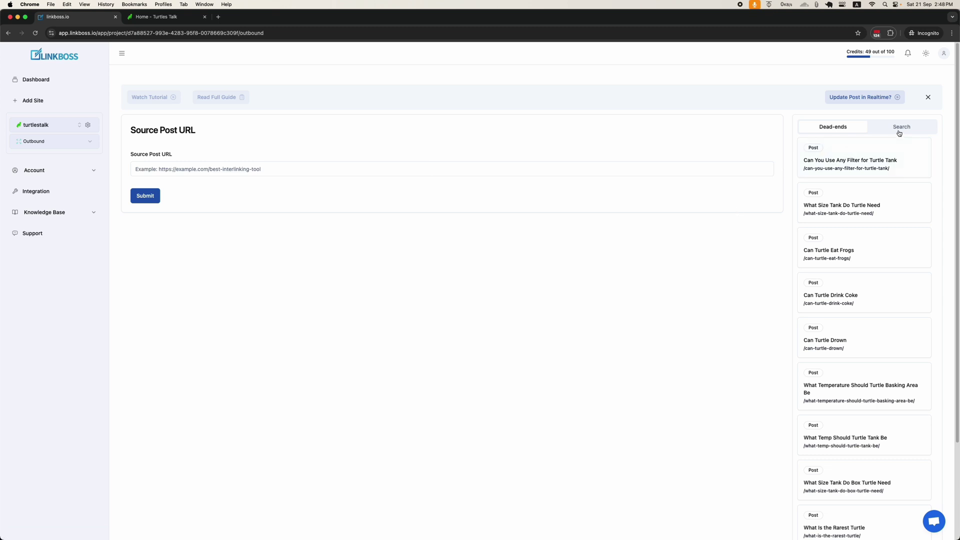
{"action": "left_click", "coordinate": [851, 158]}
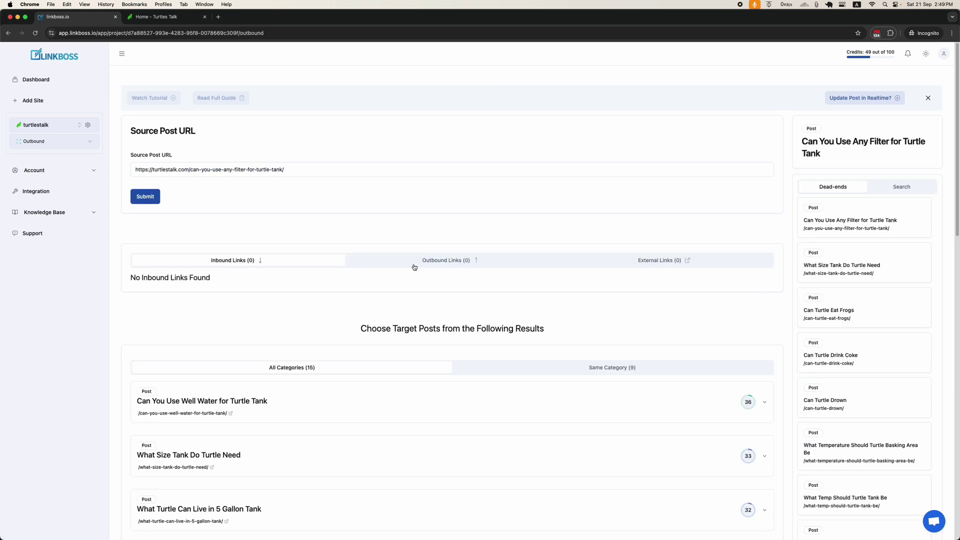
{"action": "key", "text": "super+bracketleft"}
{"action": "left_click", "coordinate": [595, 173]}
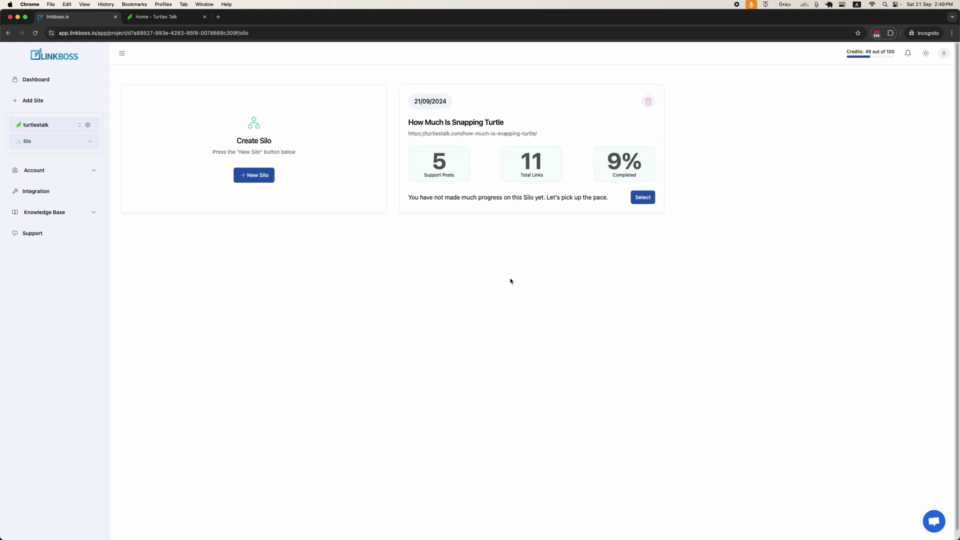
Step: View the link graph of the How Much Is Snapping Turtle silo
{"action": "left_click", "coordinate": [639, 196]}
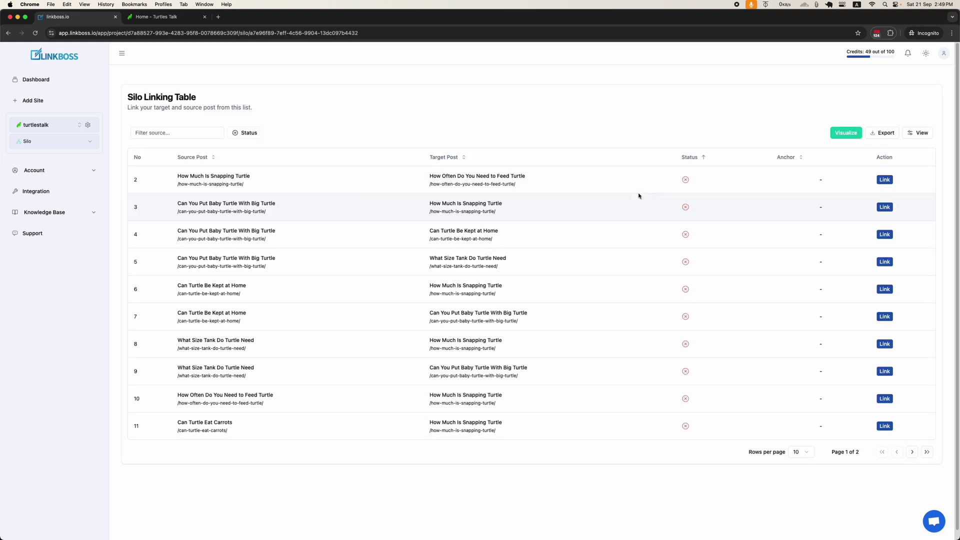
{"action": "left_click", "coordinate": [846, 132]}
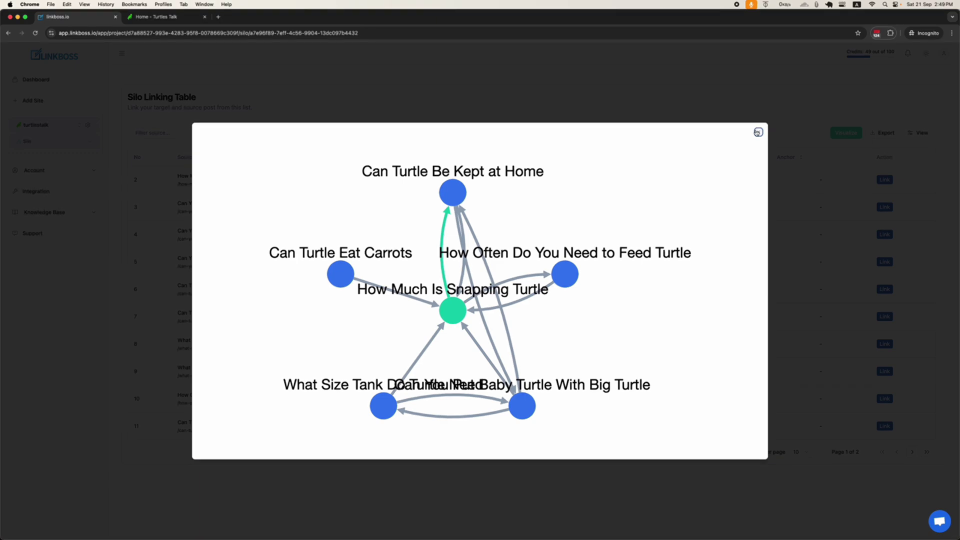
{"action": "left_click", "coordinate": [759, 132]}
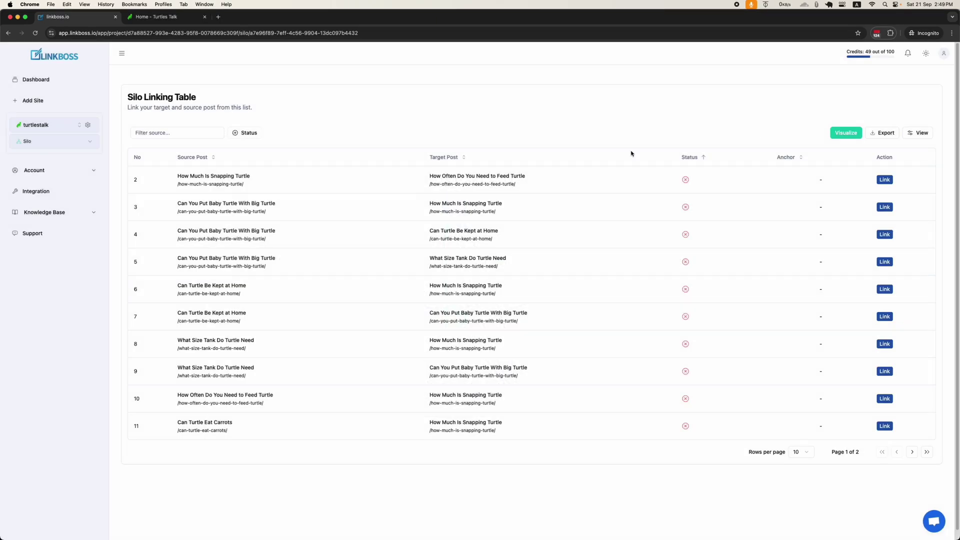
{"action": "key", "text": "super+bracketleft"}
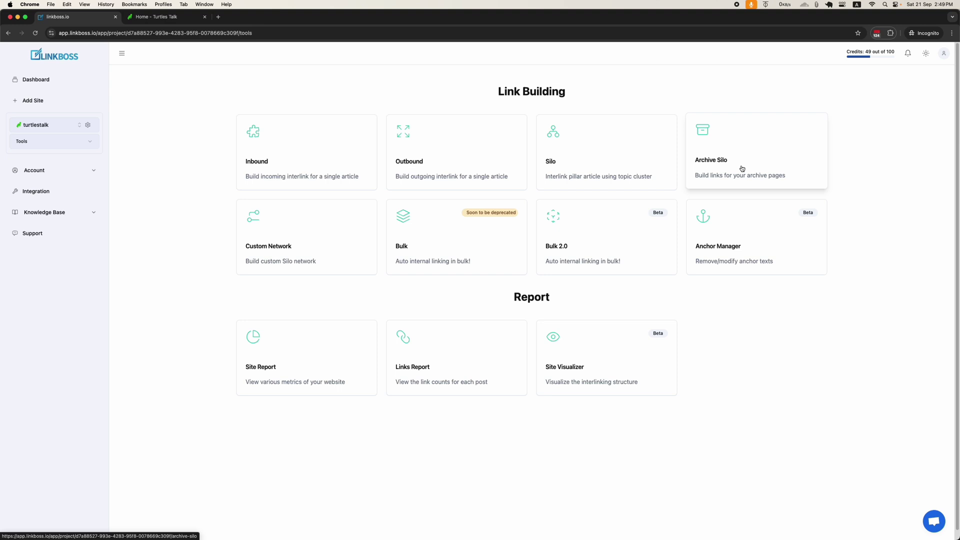
Step: View the link graph of the Turtle Diet archive silo
{"action": "left_click", "coordinate": [742, 169]}
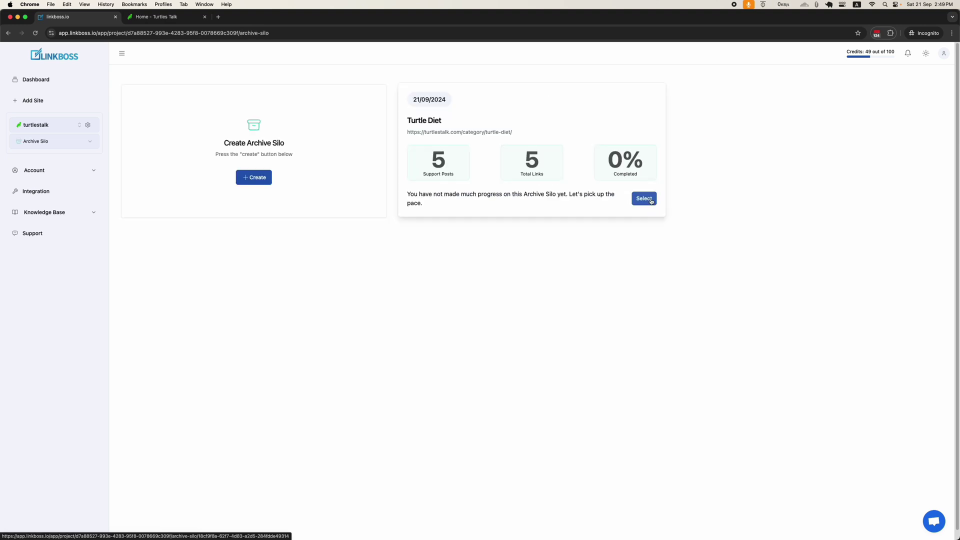
{"action": "left_click", "coordinate": [651, 200]}
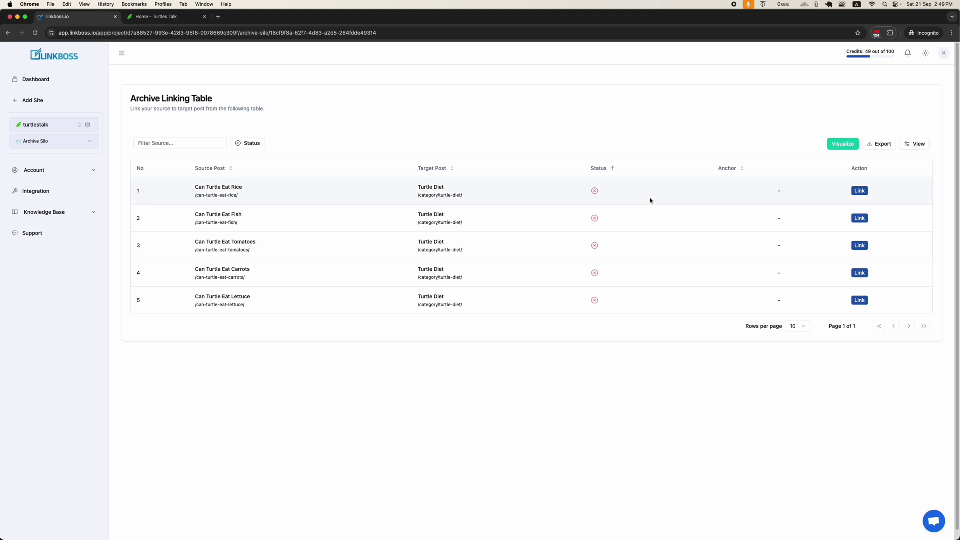
{"action": "left_click", "coordinate": [846, 147]}
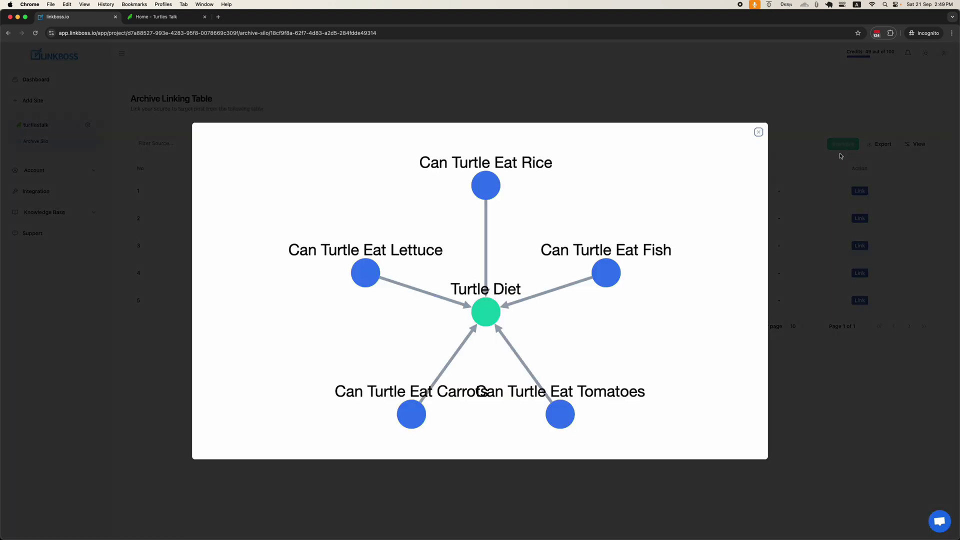
{"action": "left_click", "coordinate": [590, 113]}
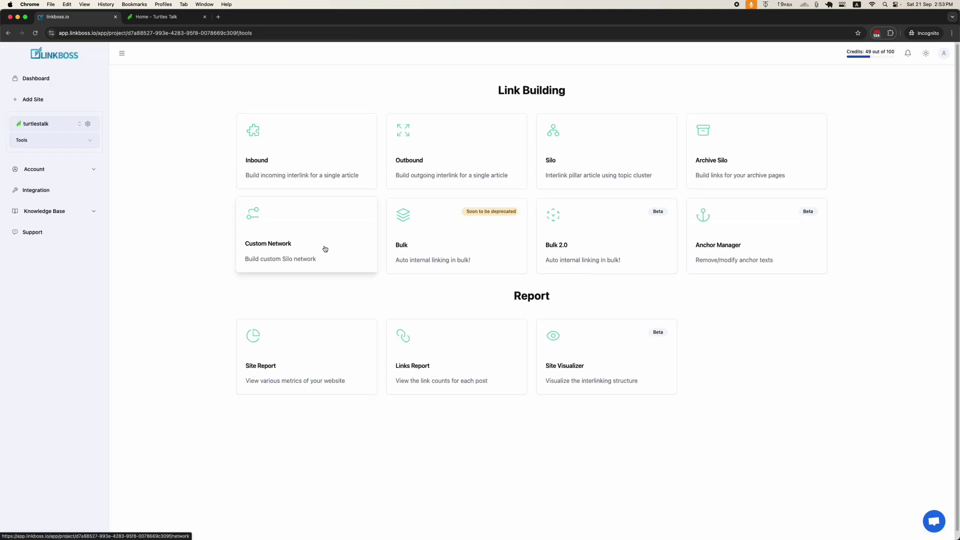
{"action": "left_click", "coordinate": [325, 249]}
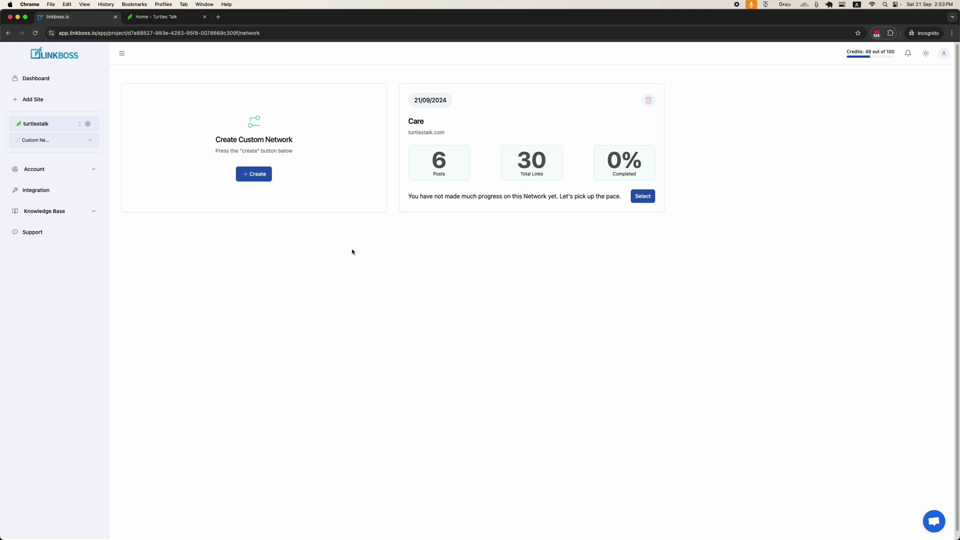
{"action": "left_click", "coordinate": [643, 196]}
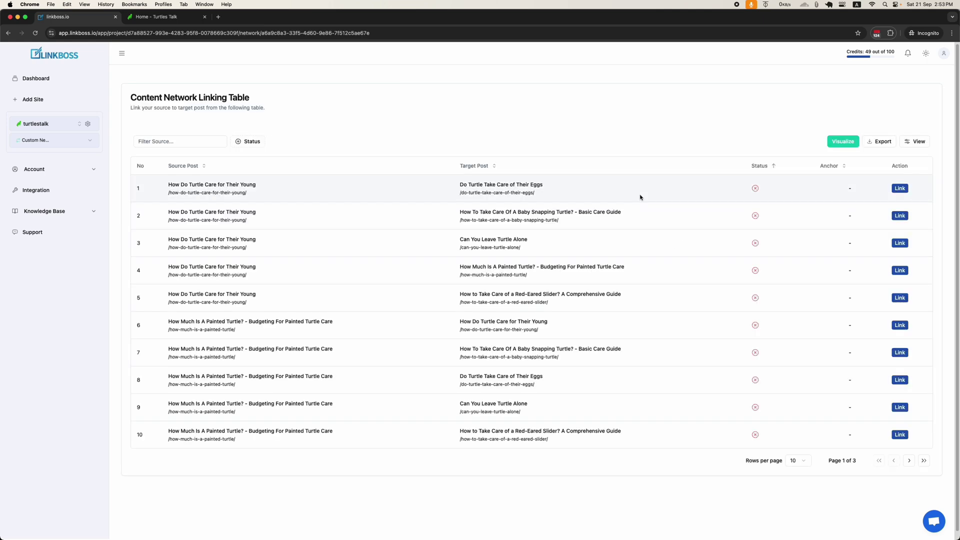
{"action": "left_click", "coordinate": [831, 146]}
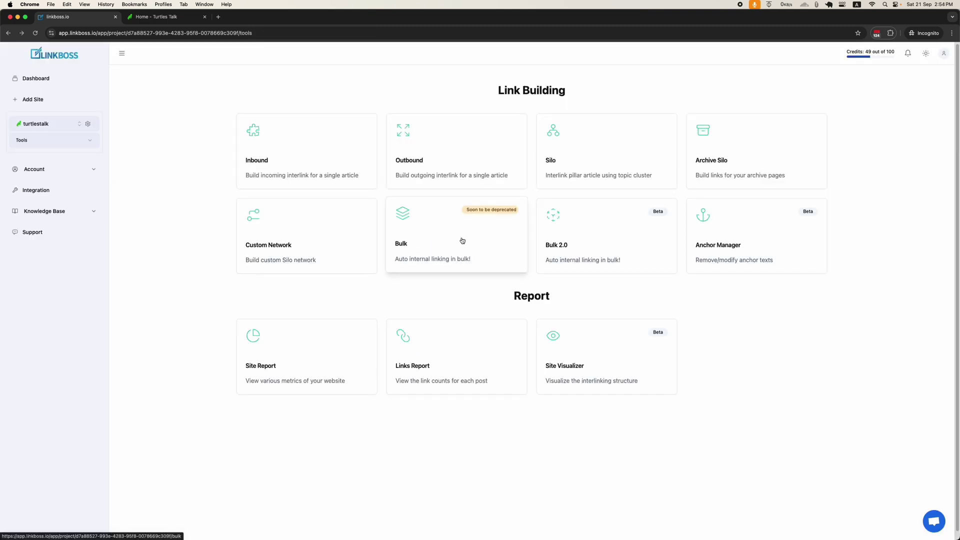
{"action": "left_click", "coordinate": [463, 240]}
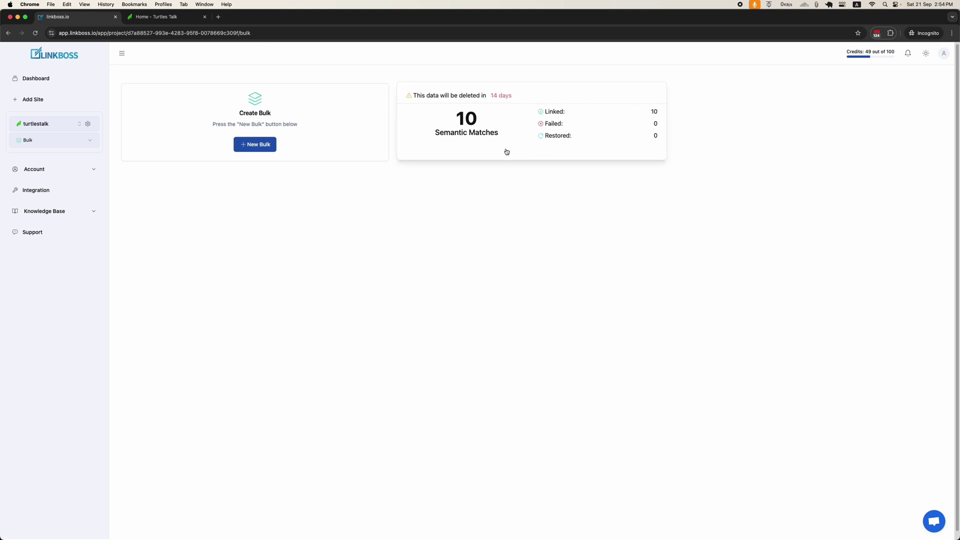
{"action": "left_click", "coordinate": [514, 136]}
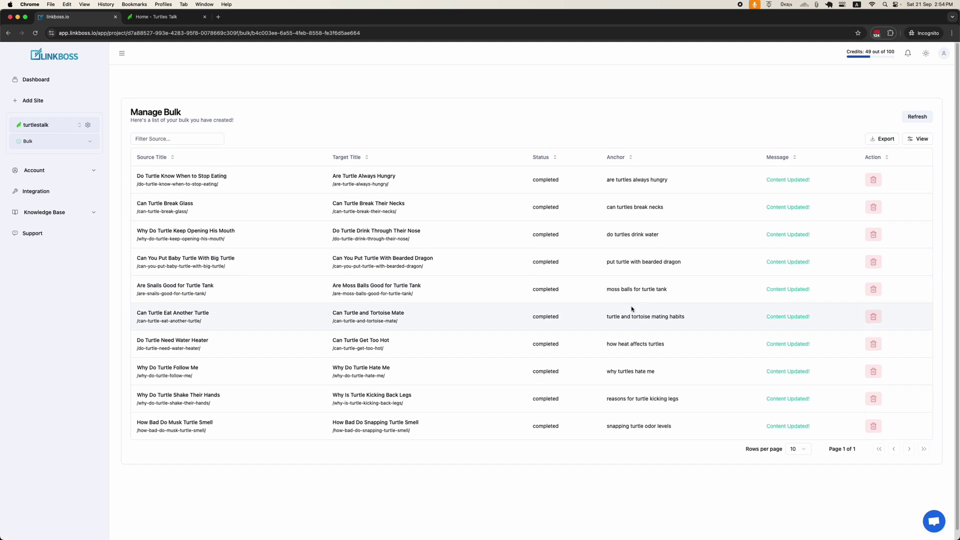
{"action": "key", "text": "super+bracketleft"}
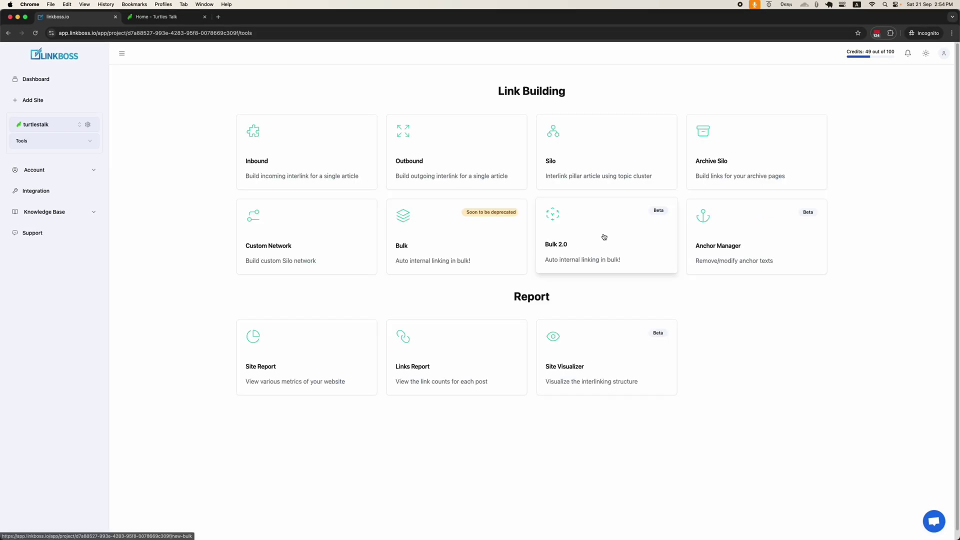
{"action": "left_click", "coordinate": [604, 237]}
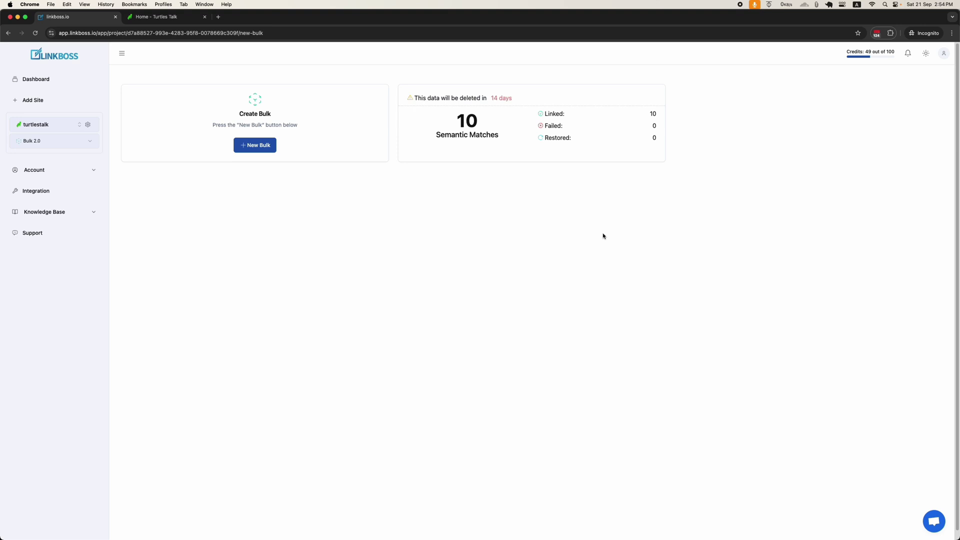
{"action": "left_click", "coordinate": [553, 137]}
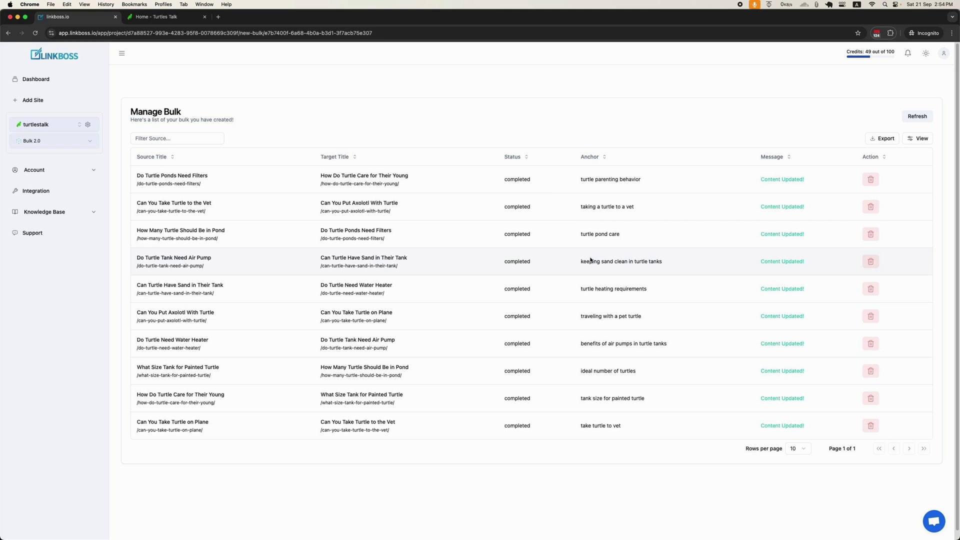
{"action": "key", "text": "super+bracketleft"}
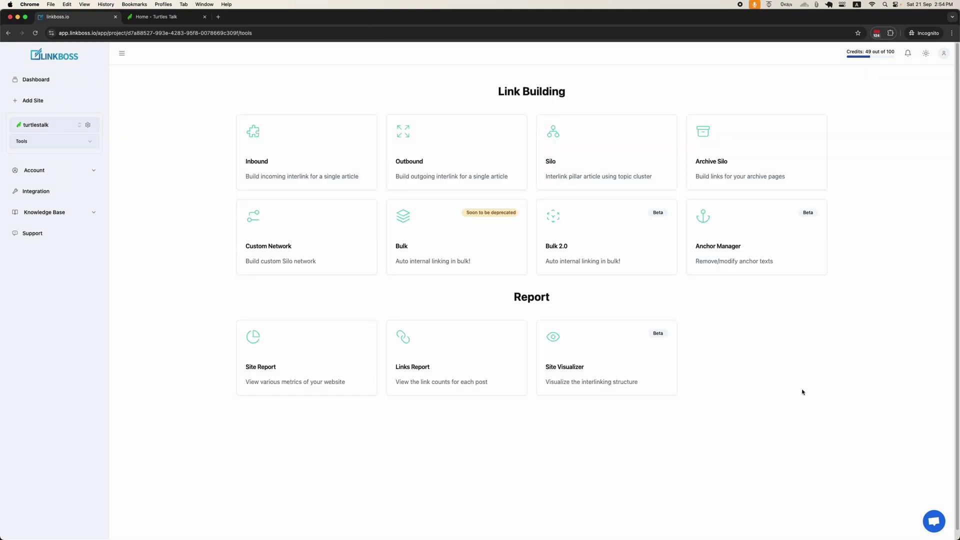
{"action": "left_click", "coordinate": [740, 236]}
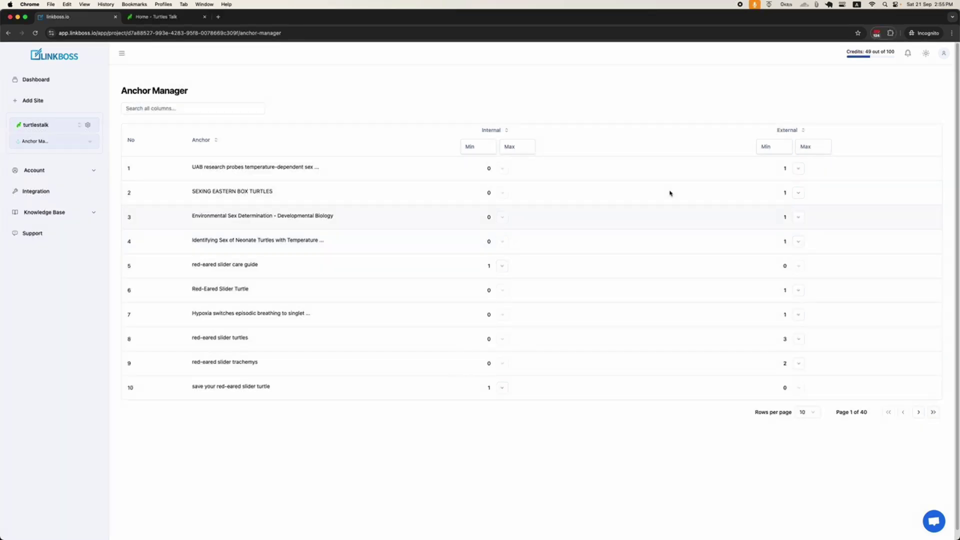
{"action": "key", "text": "super+bracketleft"}
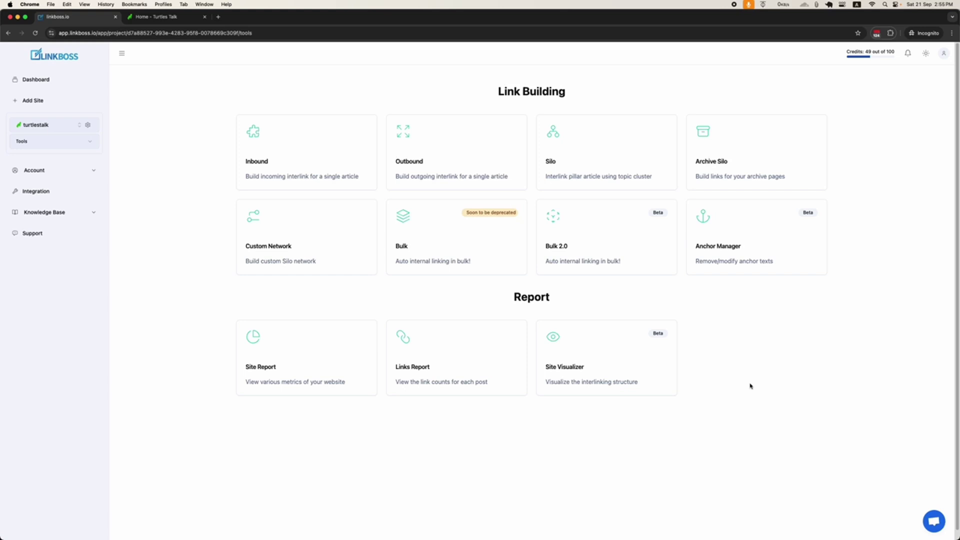
Step: Review the site metrics, per-post link counts and interlinking map reports
{"action": "left_click", "coordinate": [317, 347]}
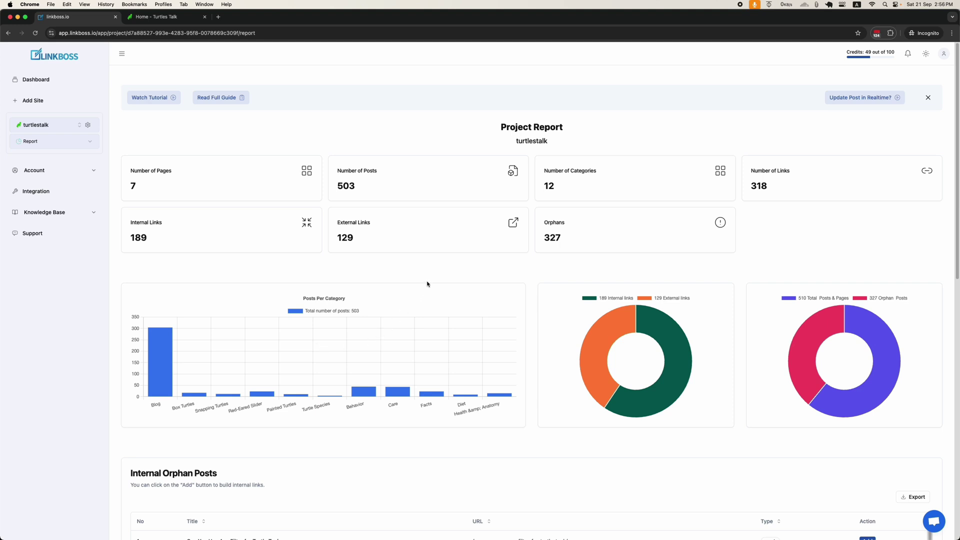
{"action": "key", "text": "super+bracketleft"}
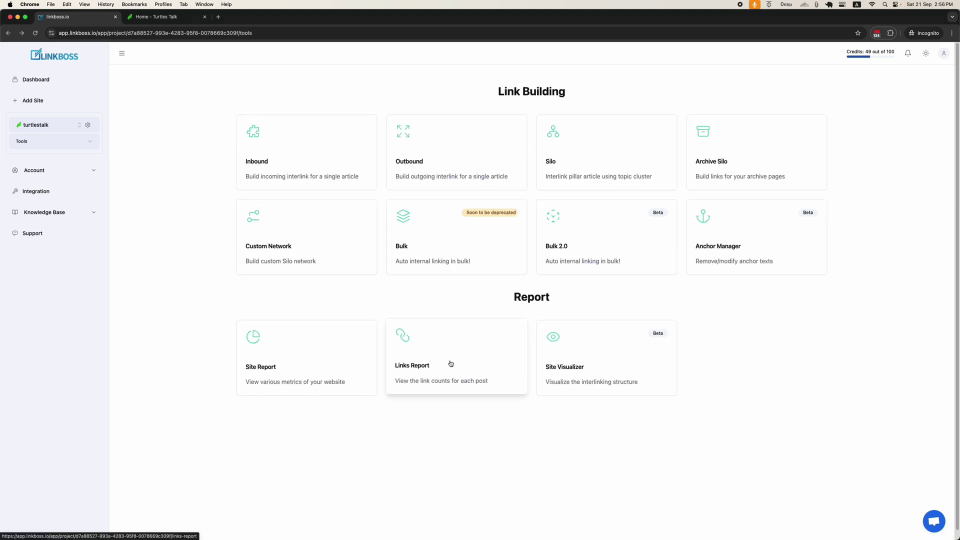
{"action": "left_click", "coordinate": [451, 364]}
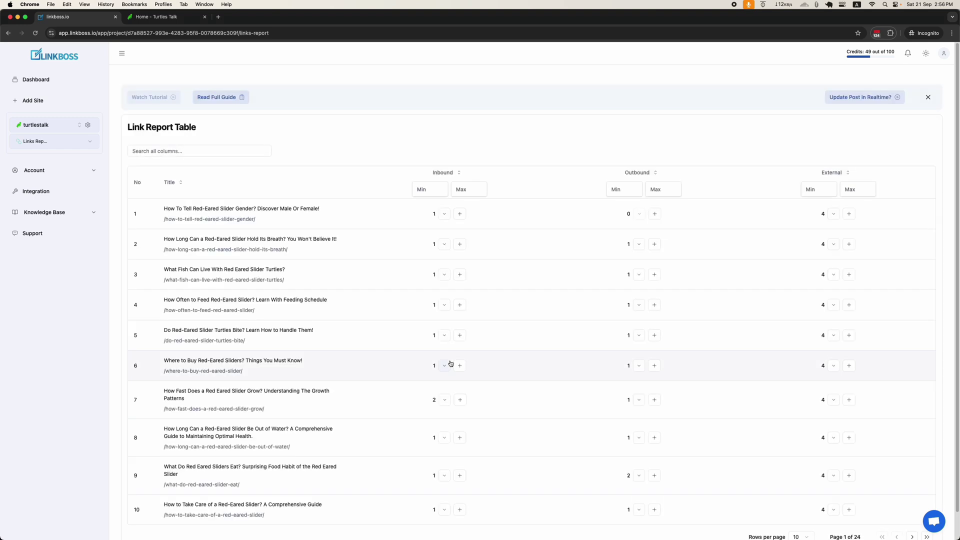
{"action": "key", "text": "super+bracketleft"}
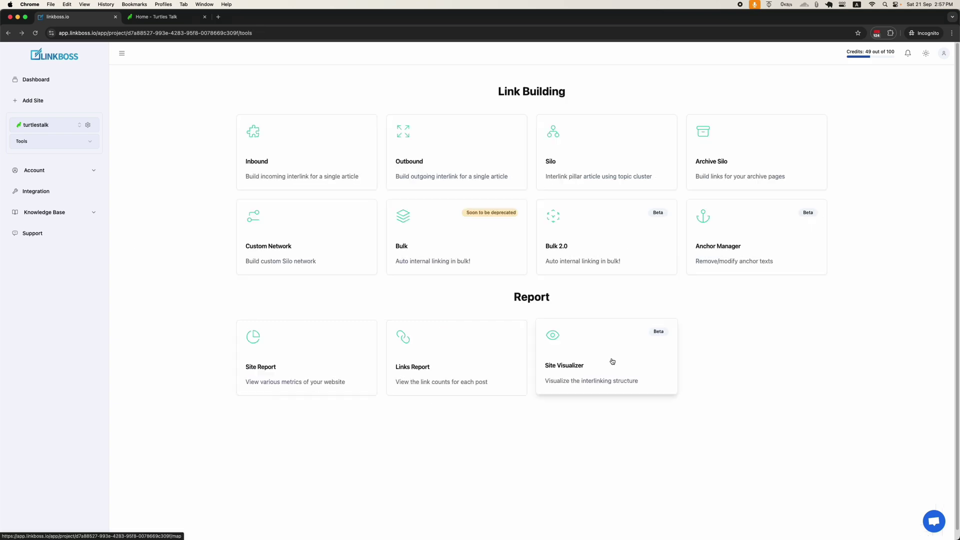
{"action": "left_click", "coordinate": [612, 361]}
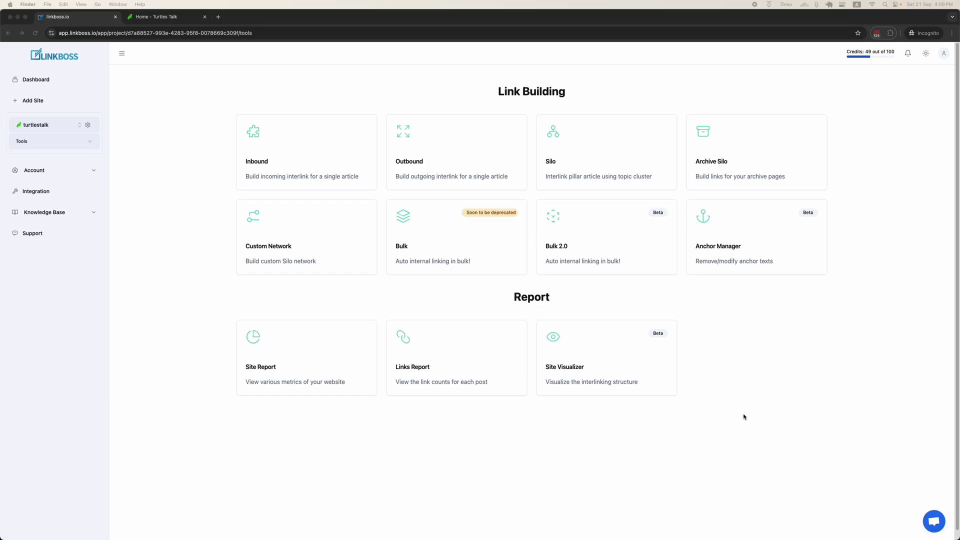
Step: Check the project report's orphan count of 327, then switch to the Bulk 2.0 tool
{"action": "left_click", "coordinate": [310, 356]}
{"action": "left_click", "coordinate": [310, 356]}
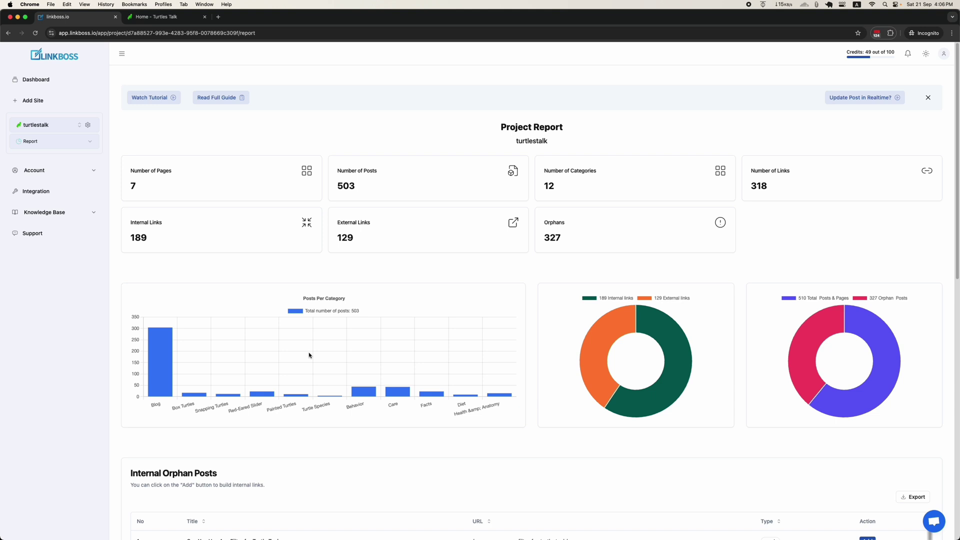
{"action": "scroll", "coordinate": [552, 234], "scroll_direction": "down", "scroll_amount": 1}
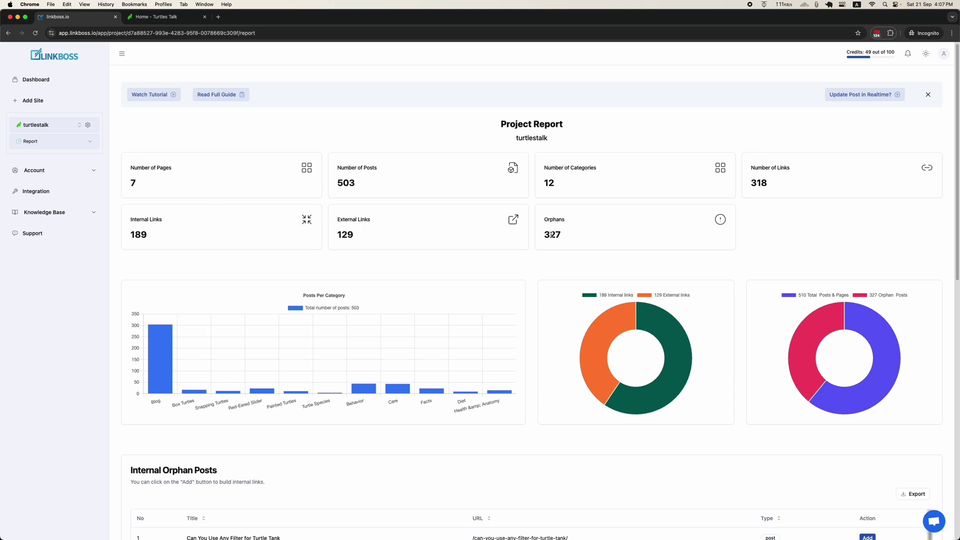
{"action": "double_click", "coordinate": [552, 235]}
{"action": "left_click", "coordinate": [547, 262]}
{"action": "left_click", "coordinate": [79, 147]}
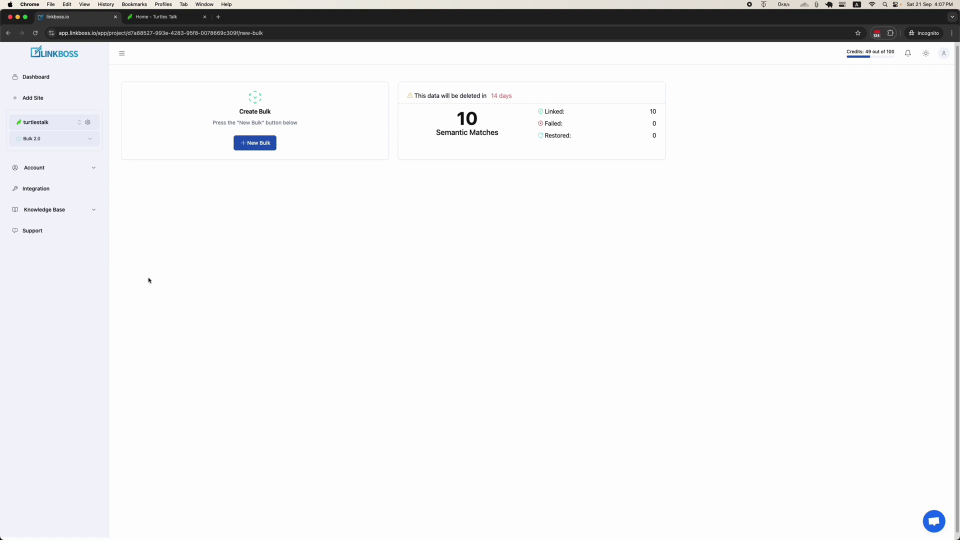
Step: Start a new bulk run and load the 100 orphan Blog posts
{"action": "left_click", "coordinate": [256, 145]}
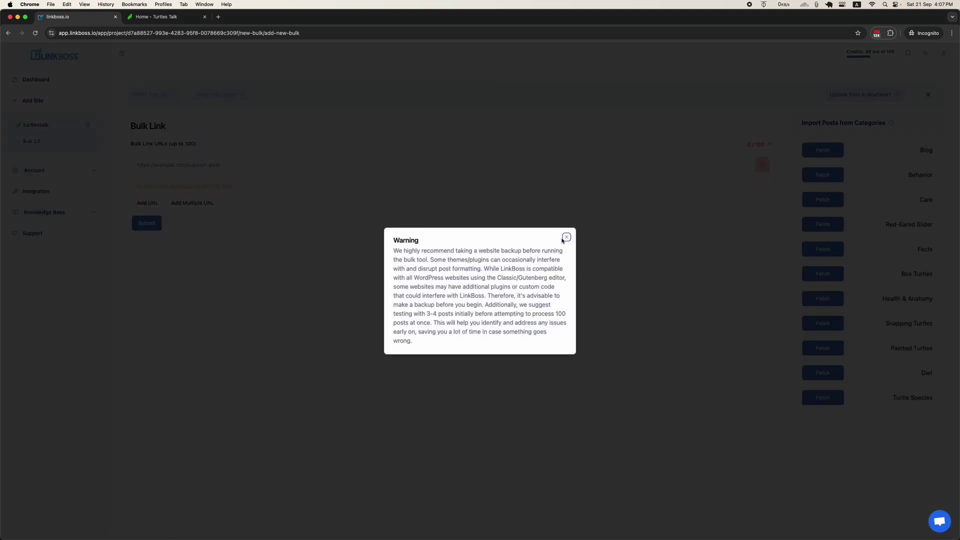
{"action": "left_click", "coordinate": [563, 239]}
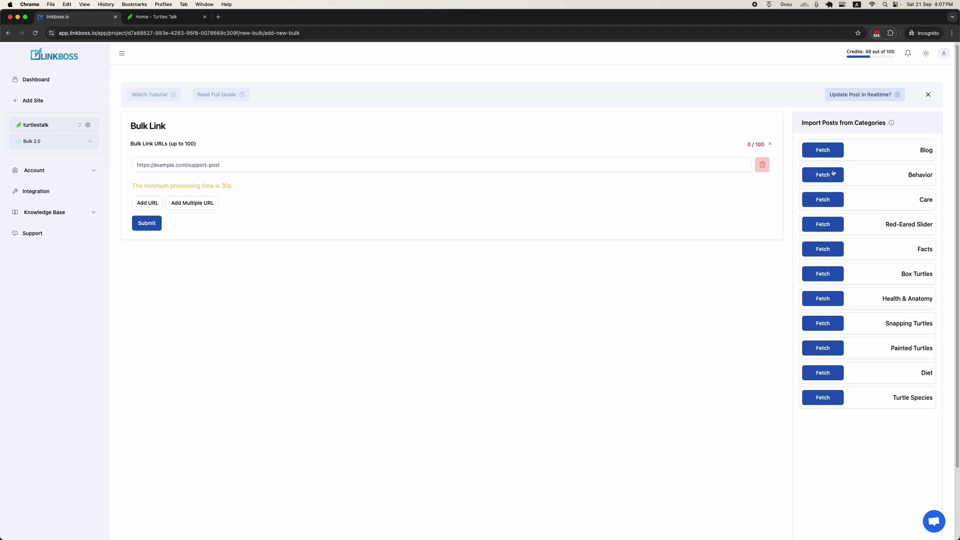
{"action": "left_click", "coordinate": [822, 152]}
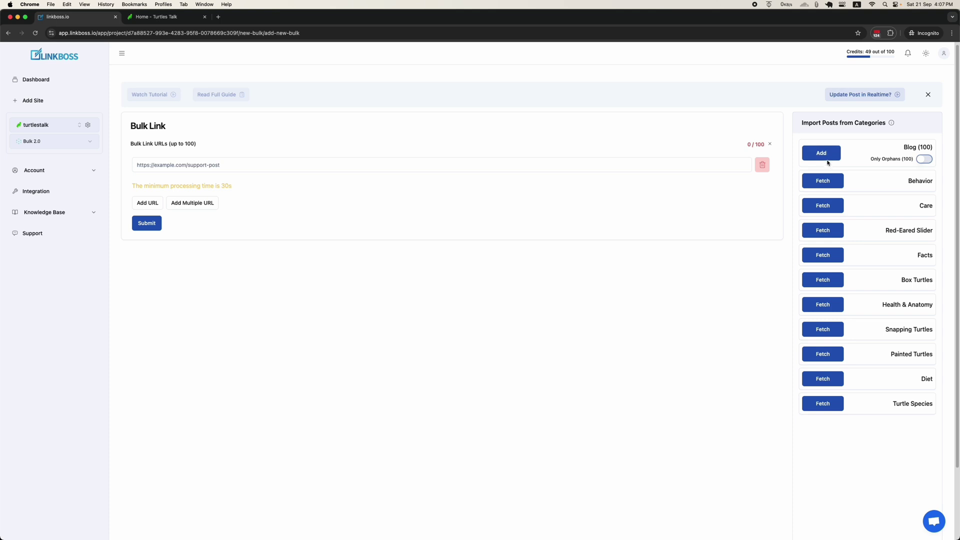
{"action": "left_click", "coordinate": [927, 160]}
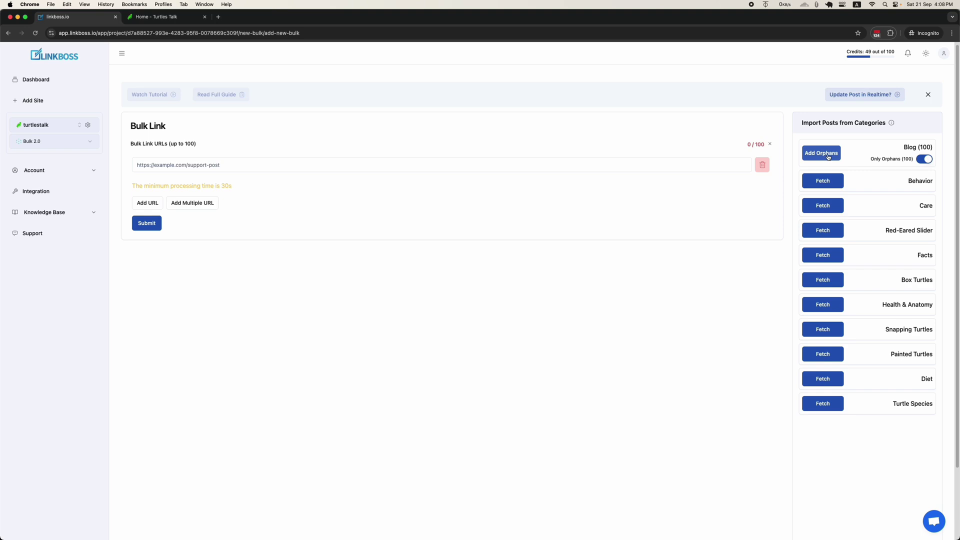
{"action": "left_click", "coordinate": [821, 154]}
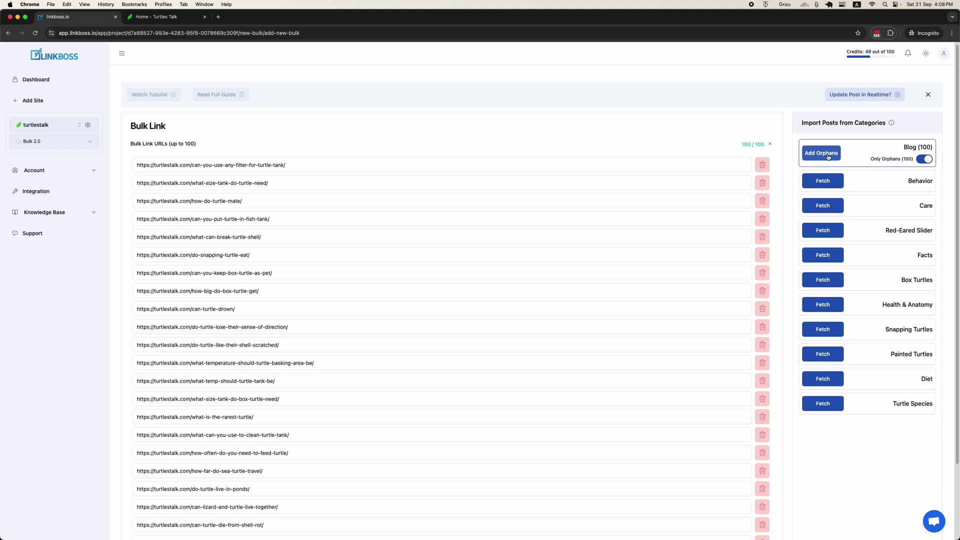
{"action": "scroll", "coordinate": [518, 321], "scroll_direction": "down", "scroll_amount": 10}
{"action": "scroll", "coordinate": [497, 321], "scroll_direction": "up", "scroll_amount": 10}
{"action": "scroll", "coordinate": [480, 337], "scroll_direction": "down", "scroll_amount": 10}
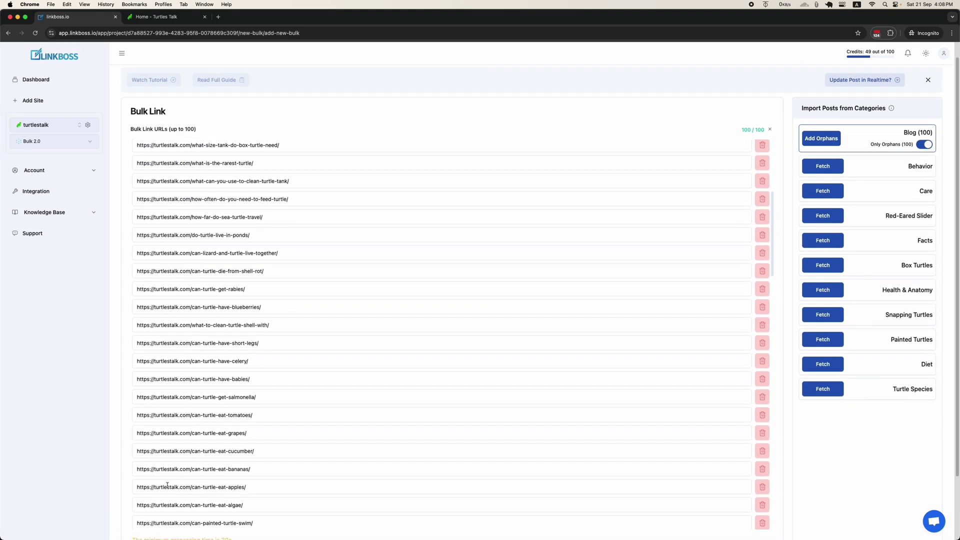
{"action": "scroll", "coordinate": [167, 485], "scroll_direction": "down", "scroll_amount": 15}
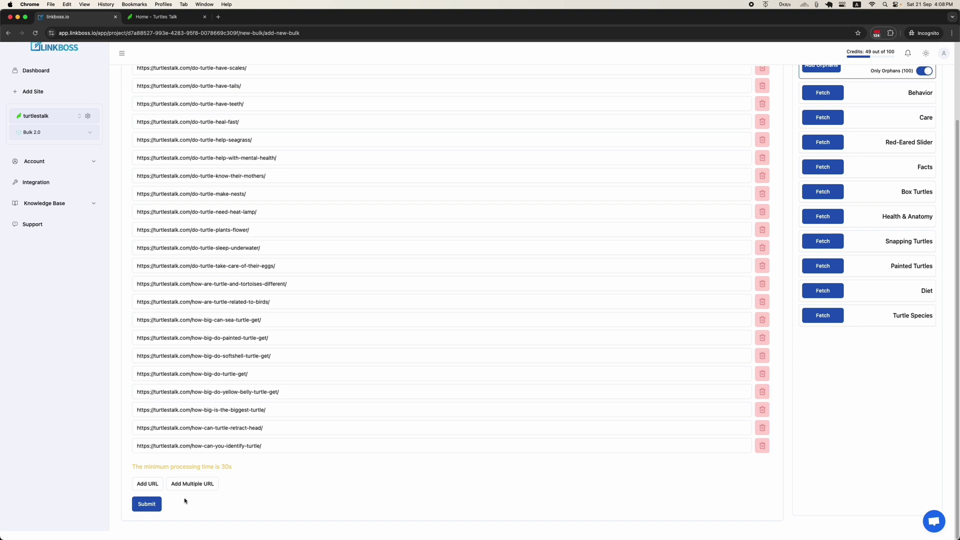
Step: Submit the URLs for link suggestions and show 50 rows per page
{"action": "left_click", "coordinate": [148, 505]}
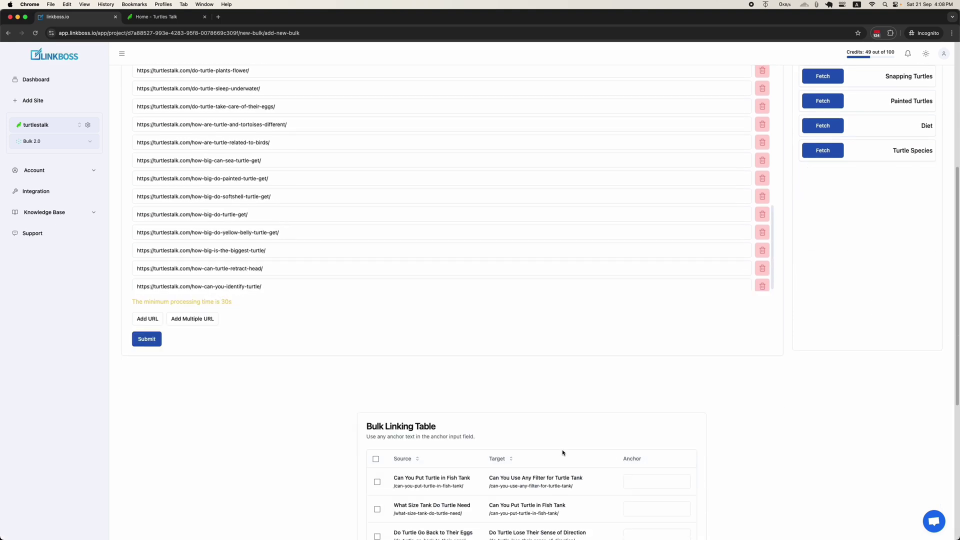
{"action": "scroll", "coordinate": [534, 432], "scroll_direction": "down", "scroll_amount": 4}
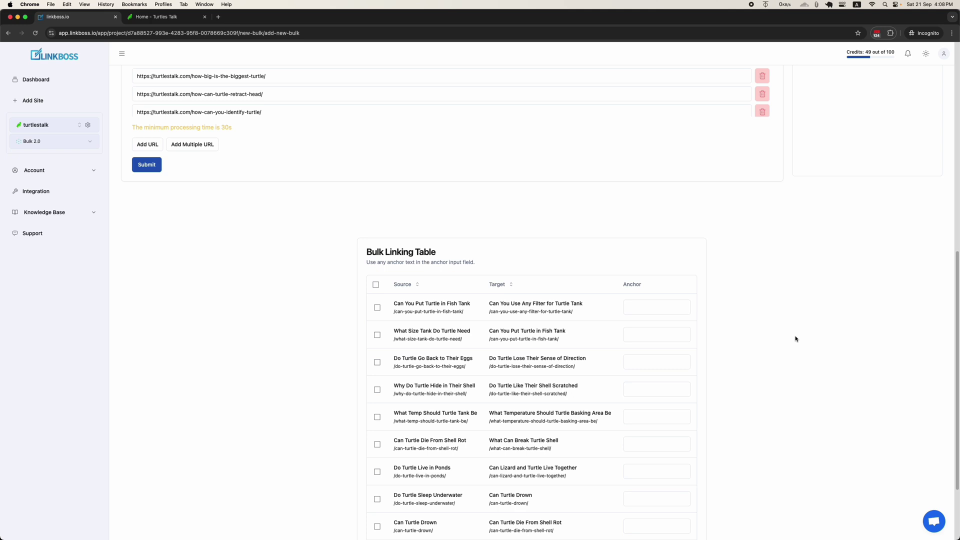
{"action": "scroll", "coordinate": [566, 331], "scroll_direction": "down", "scroll_amount": 2}
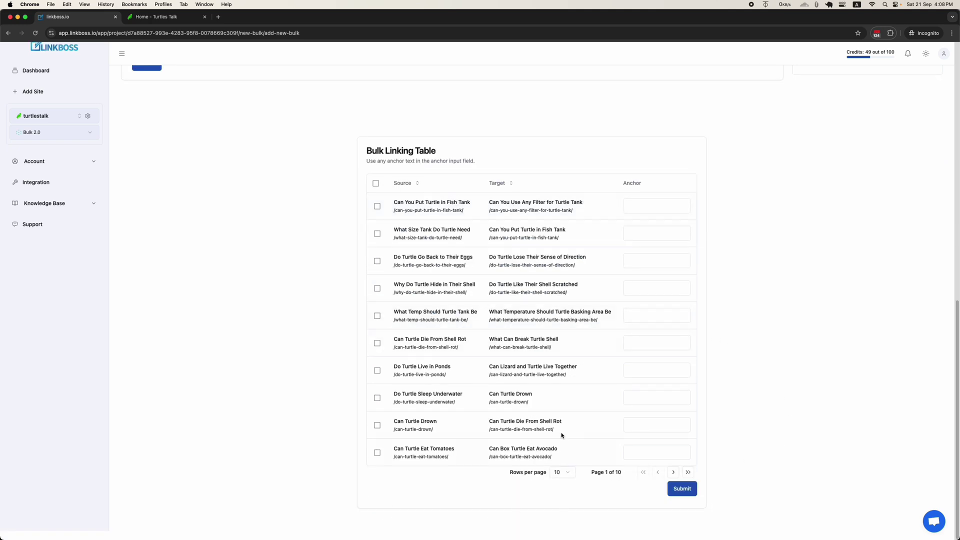
{"action": "left_click", "coordinate": [563, 474]}
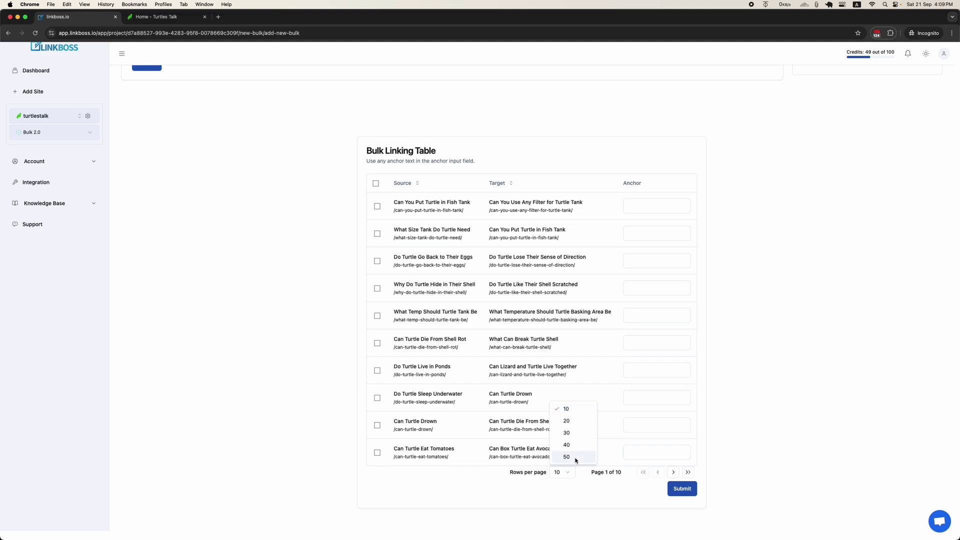
{"action": "left_click", "coordinate": [575, 458]}
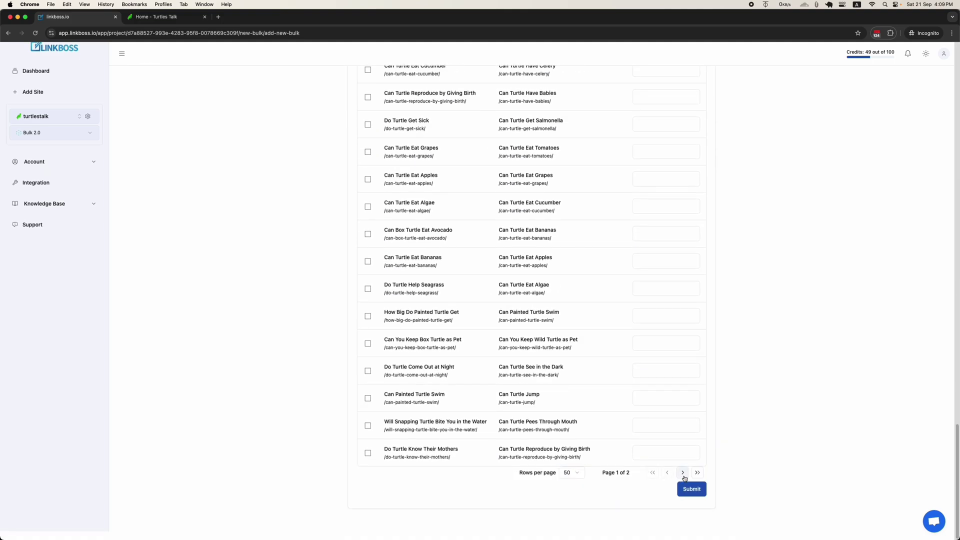
{"action": "left_click", "coordinate": [683, 478]}
{"action": "left_click", "coordinate": [673, 472]}
{"action": "scroll", "coordinate": [550, 420], "scroll_direction": "up", "scroll_amount": 20}
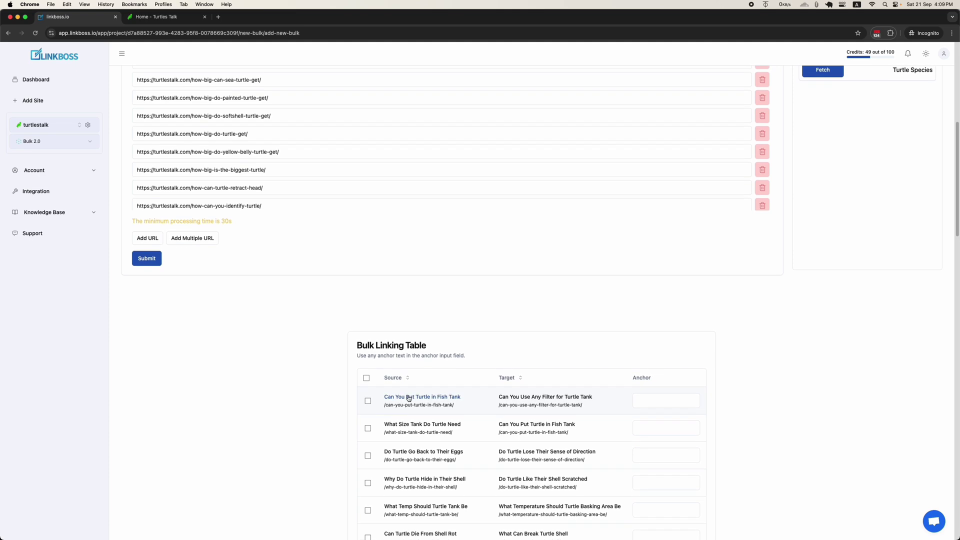
{"action": "scroll", "coordinate": [403, 396], "scroll_direction": "down", "scroll_amount": 2}
Step: Tick the first five suggested source–target pairs
{"action": "left_click", "coordinate": [368, 342]}
{"action": "left_click", "coordinate": [368, 368]}
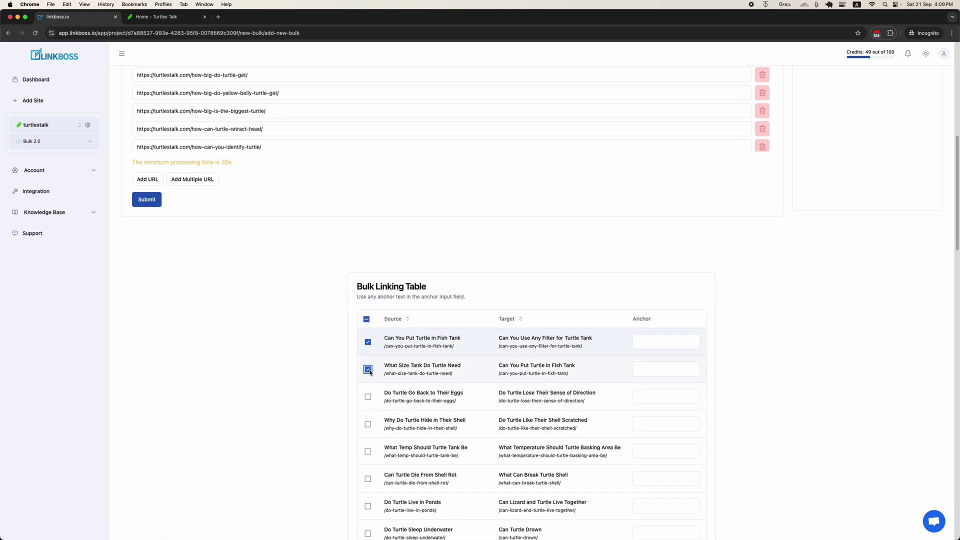
{"action": "scroll", "coordinate": [500, 400], "scroll_direction": "down", "scroll_amount": 6}
{"action": "left_click", "coordinate": [368, 270], "text": "shift"}
{"action": "left_click", "coordinate": [652, 161]}
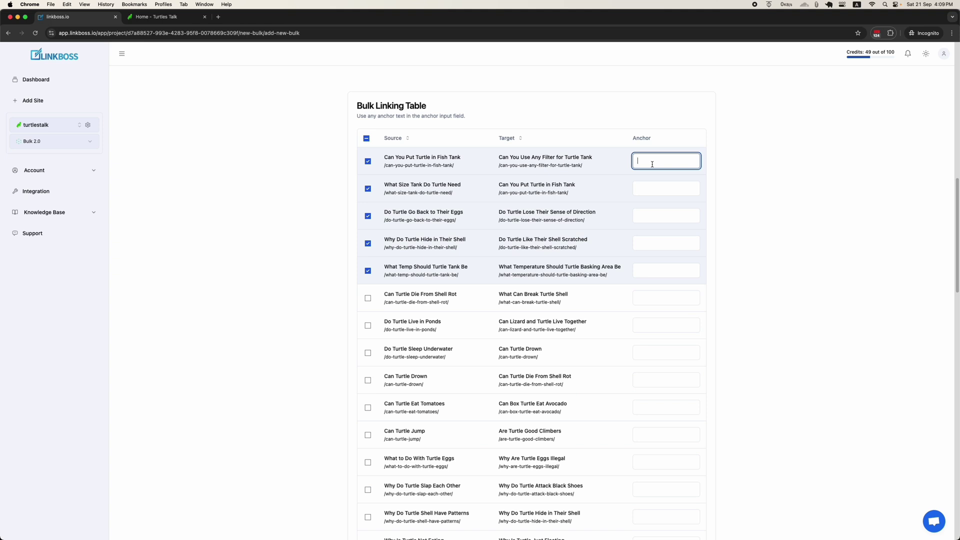
{"action": "scroll", "coordinate": [725, 325], "scroll_direction": "down", "scroll_amount": 20}
Step: Submit the five pairs, refresh the run, and open 'Can You Put Turtle in Fish Tank'
{"action": "left_click", "coordinate": [690, 491]}
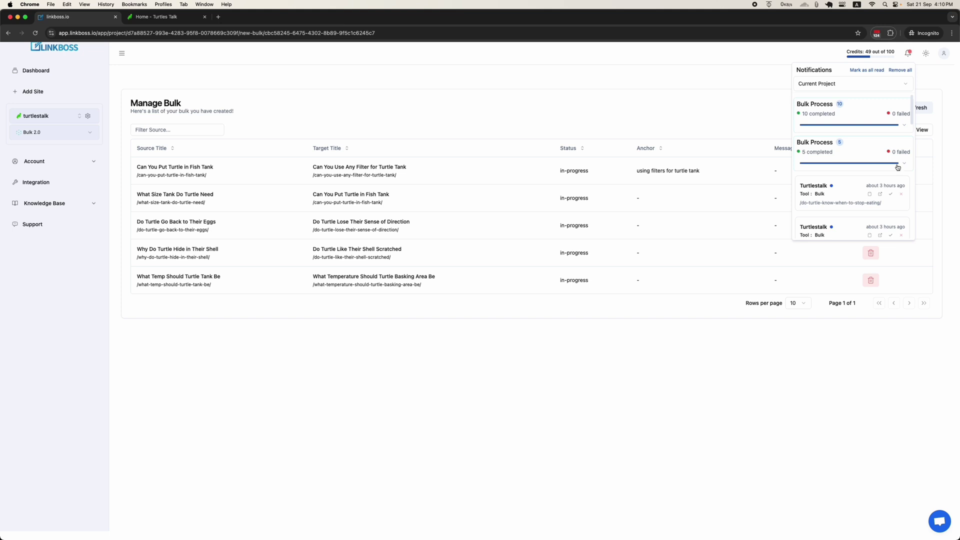
{"action": "left_click", "coordinate": [909, 53]}
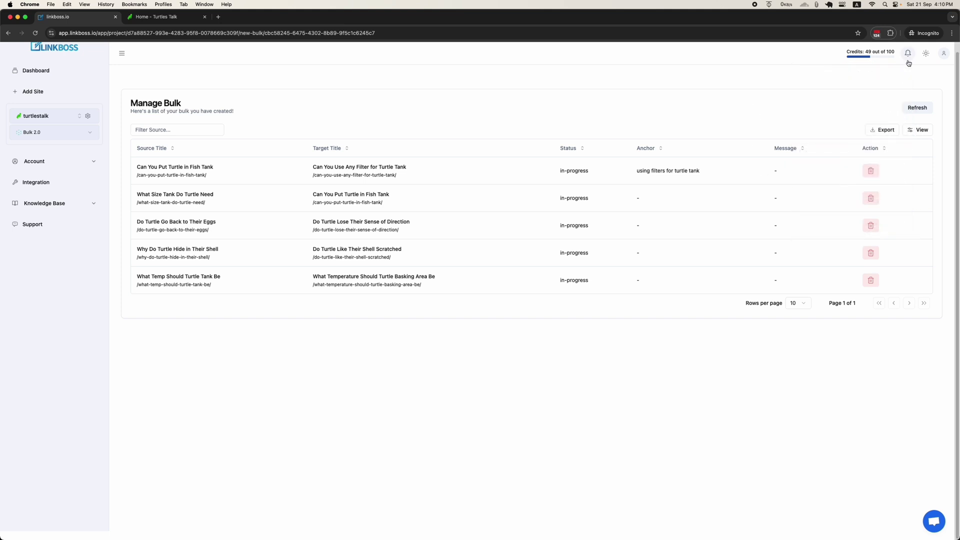
{"action": "left_click", "coordinate": [917, 107]}
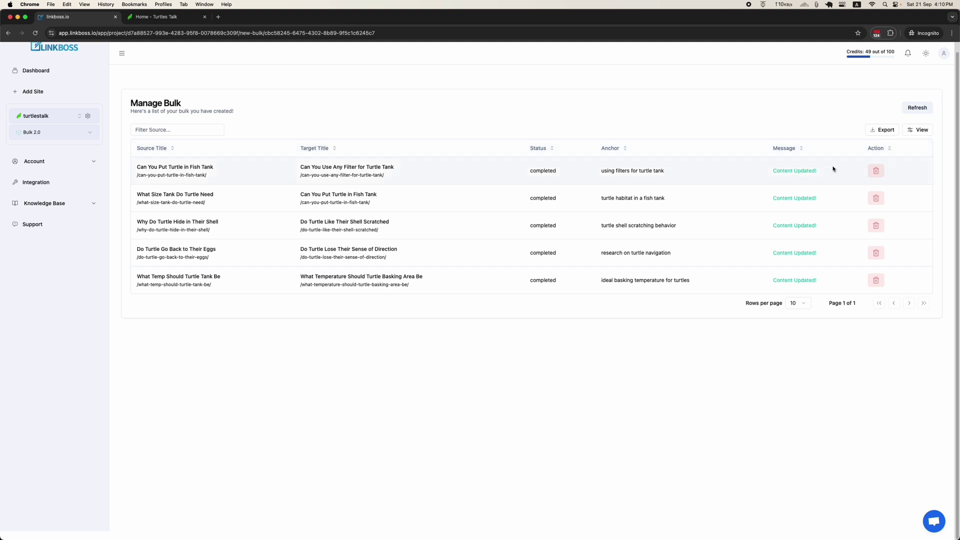
{"action": "left_click", "coordinate": [799, 171]}
Step: Find the 'using filters for turtle tank' anchor in the article's text
{"action": "key", "text": "super+f"}
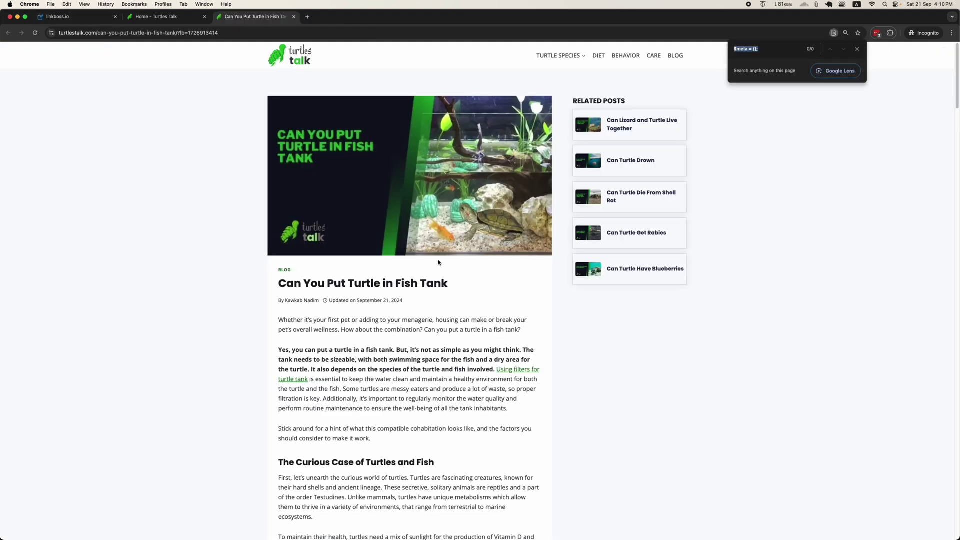
{"action": "type", "text": "using filters for turtle tank"}
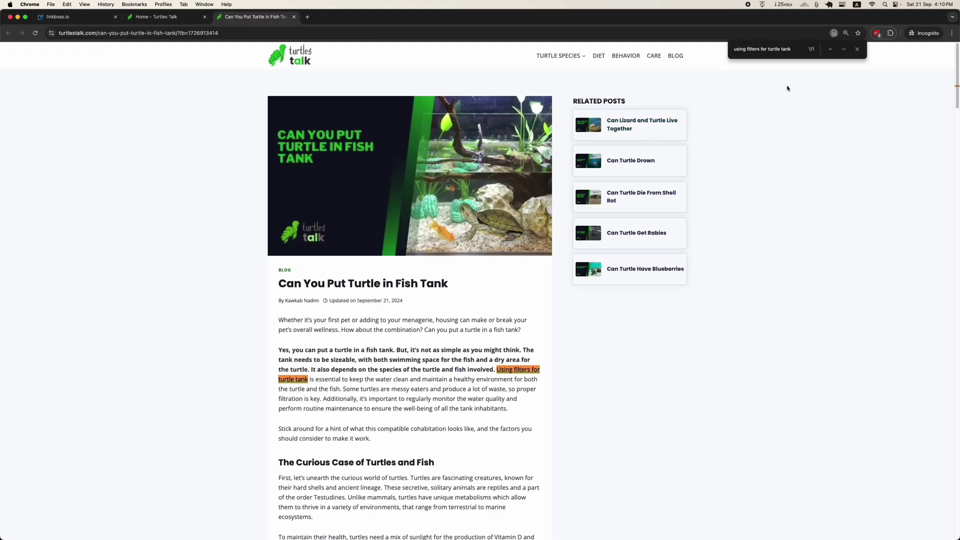
{"action": "left_click", "coordinate": [859, 50]}
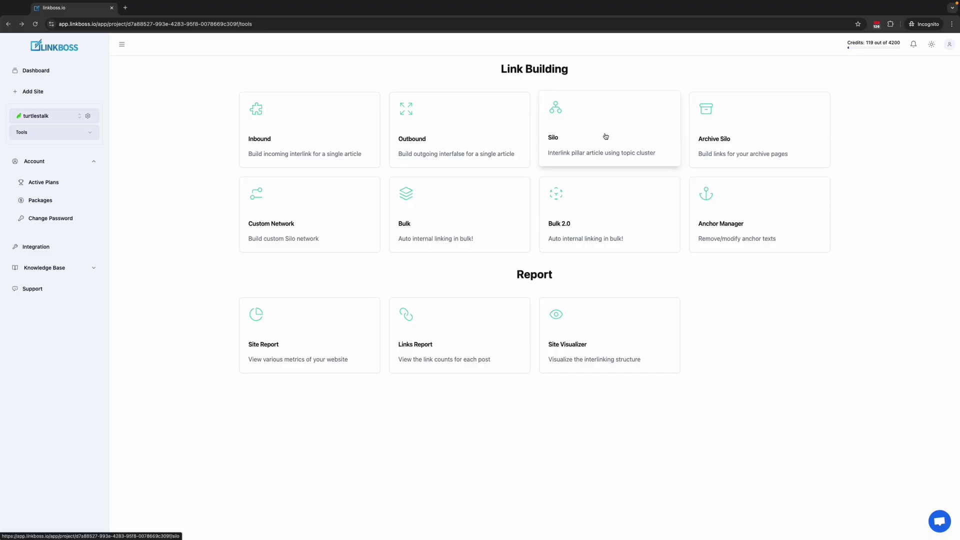
Step: Start a new silo with the 'Are Snapping Turtles Dangerous?' article as pillar
{"action": "left_click", "coordinate": [605, 136]}
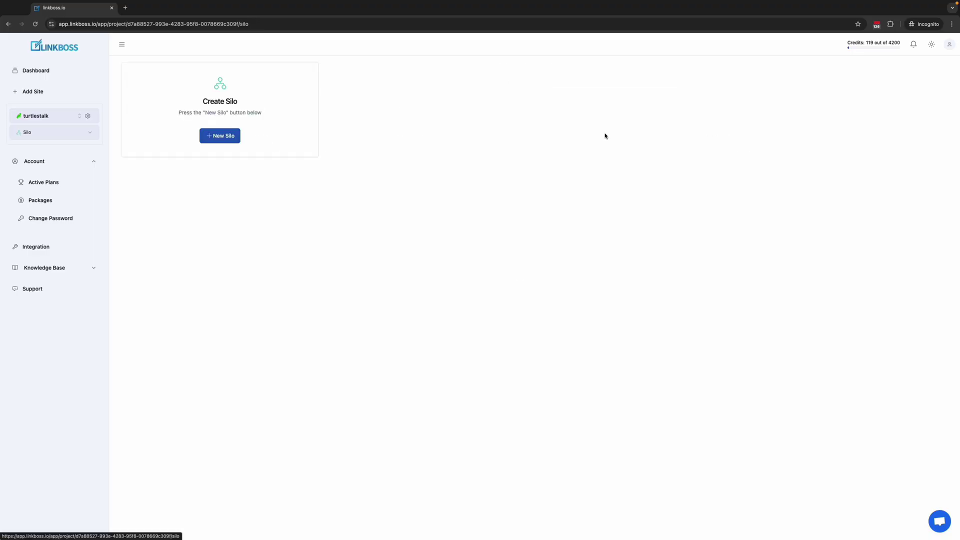
{"action": "left_click", "coordinate": [218, 136]}
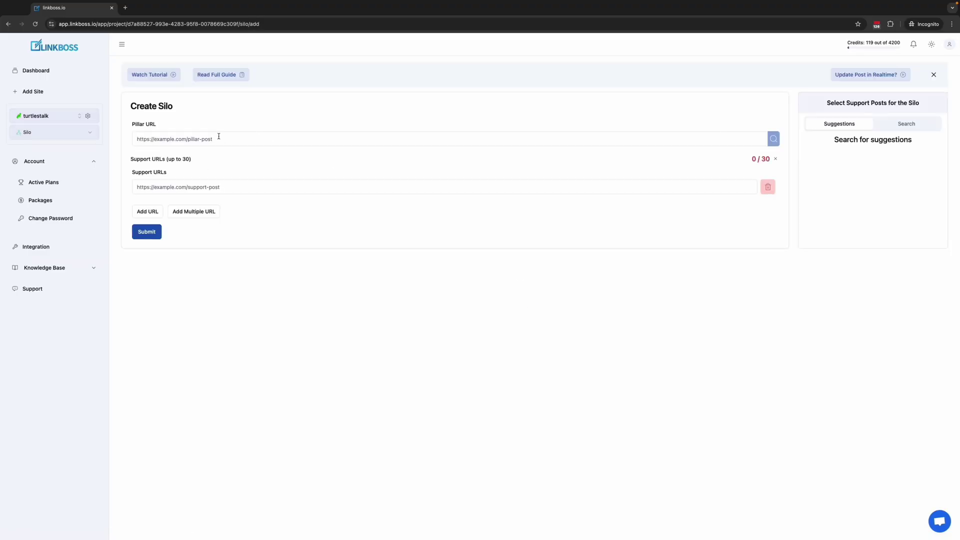
{"action": "left_click", "coordinate": [276, 138]}
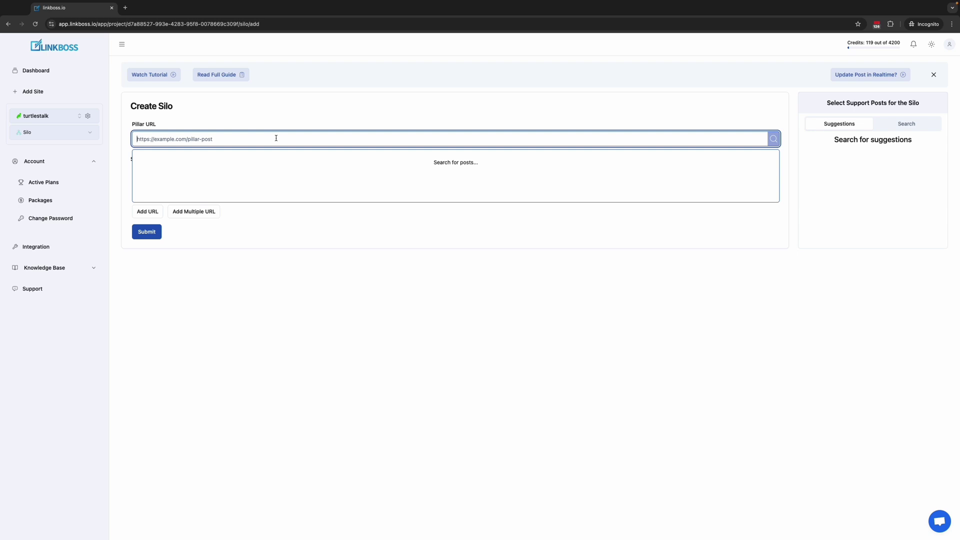
{"action": "type", "text": "snapping"}
{"action": "left_click", "coordinate": [299, 168]}
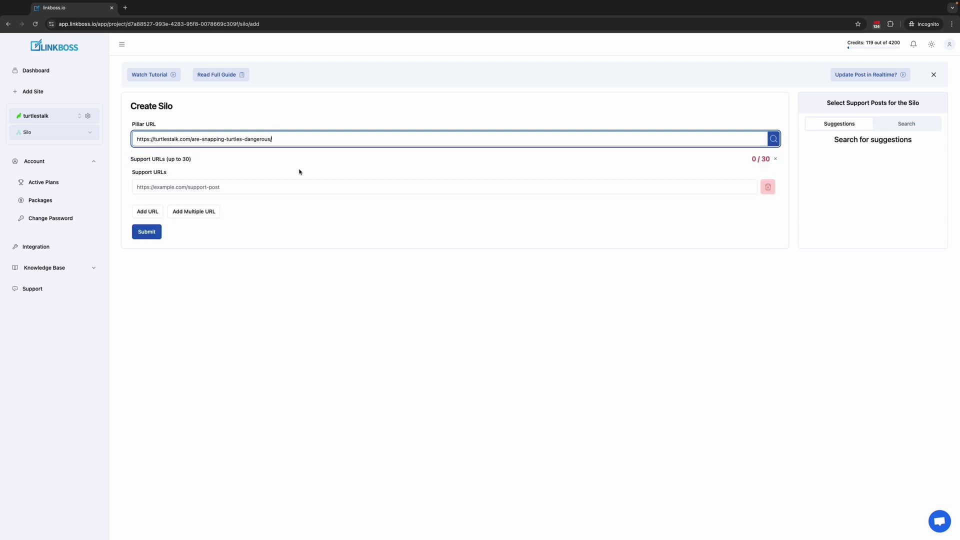
Step: Add five suggested turtle posts as support and create the silo
{"action": "left_click", "coordinate": [775, 140]}
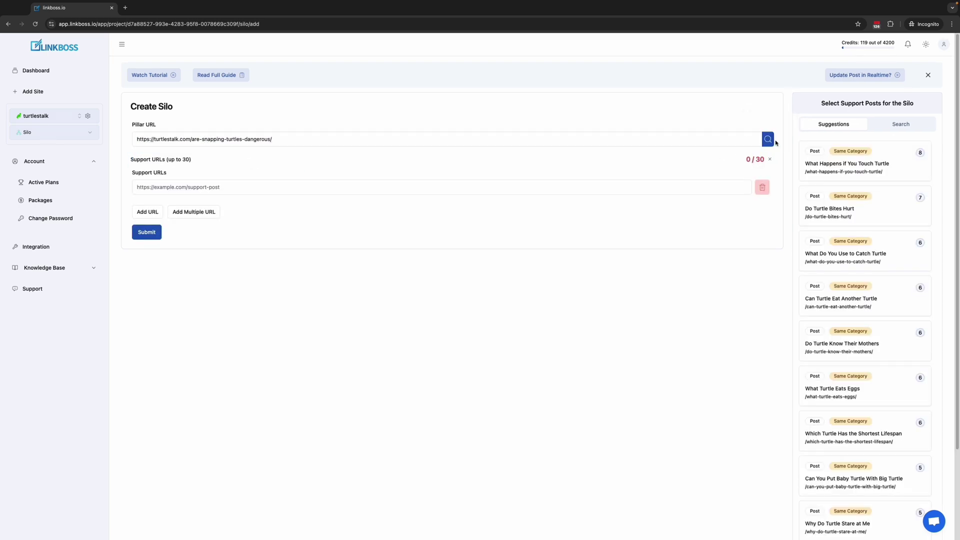
{"action": "left_click", "coordinate": [825, 160]}
{"action": "left_click", "coordinate": [850, 206]}
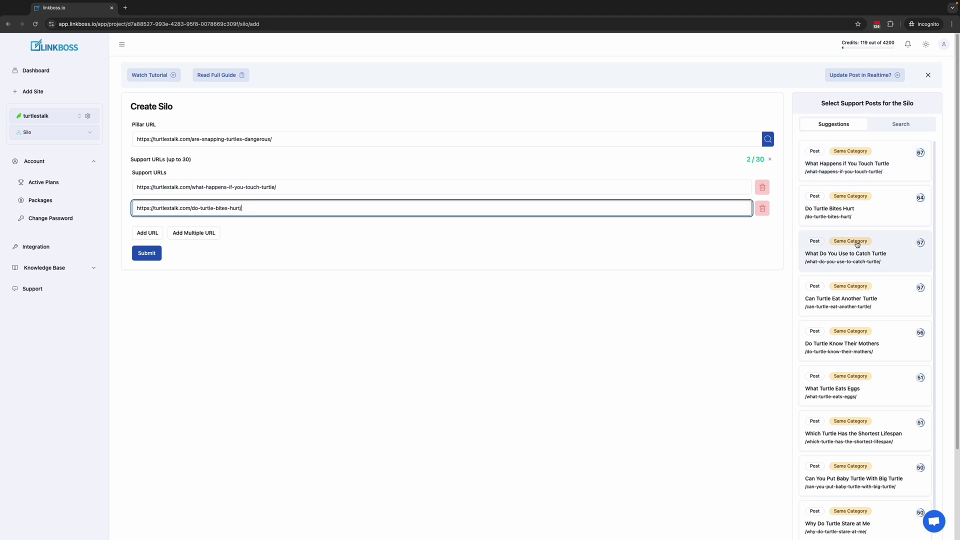
{"action": "left_click", "coordinate": [856, 250]}
{"action": "left_click", "coordinate": [856, 295]}
{"action": "left_click", "coordinate": [856, 340]}
{"action": "left_click", "coordinate": [147, 316]}
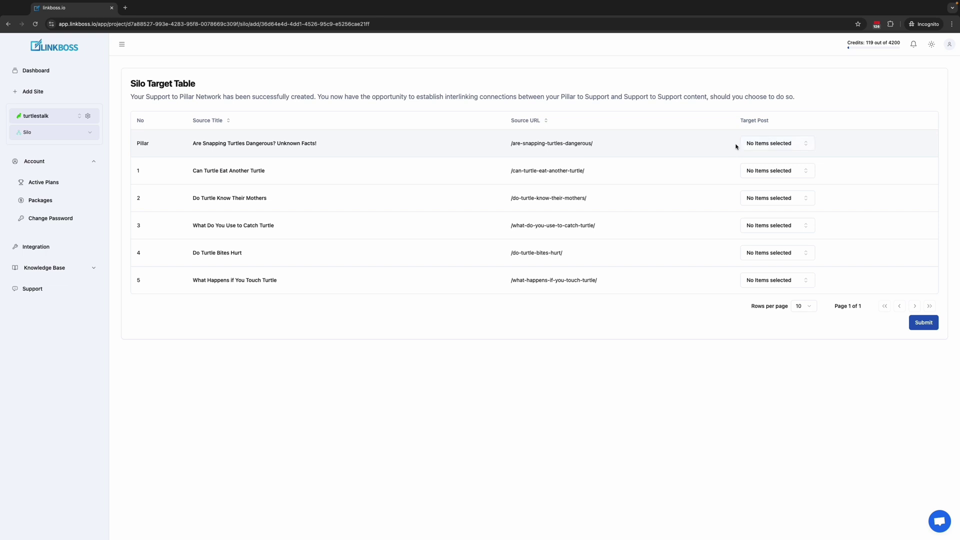
Step: Save the silo target table with no target posts selected
{"action": "left_click", "coordinate": [779, 146]}
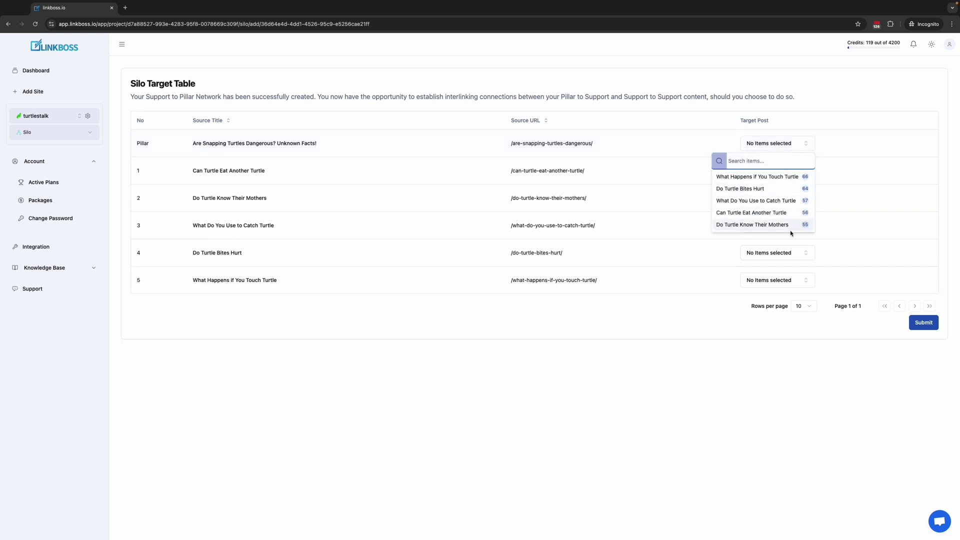
{"action": "left_click", "coordinate": [830, 178]}
{"action": "left_click", "coordinate": [784, 171]}
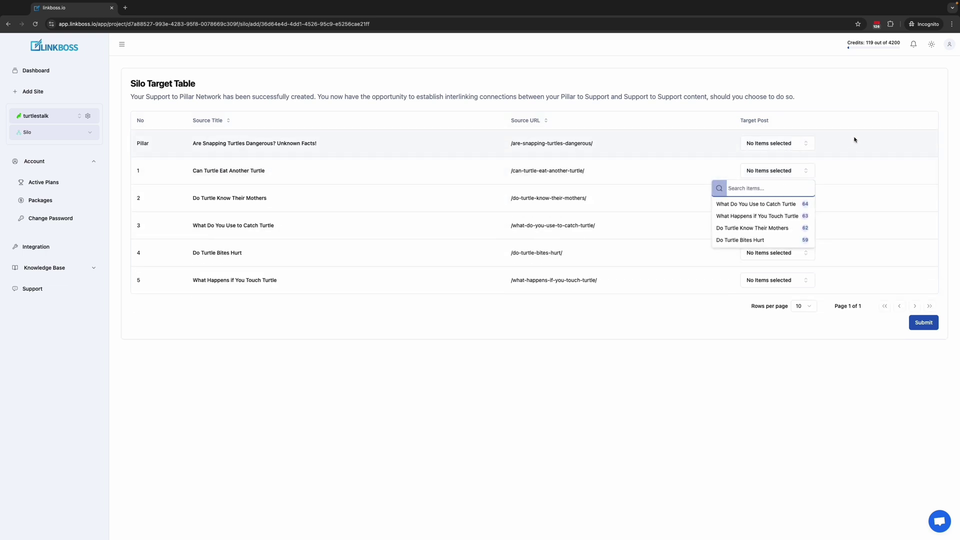
{"action": "left_click", "coordinate": [868, 131]}
{"action": "left_click", "coordinate": [926, 324]}
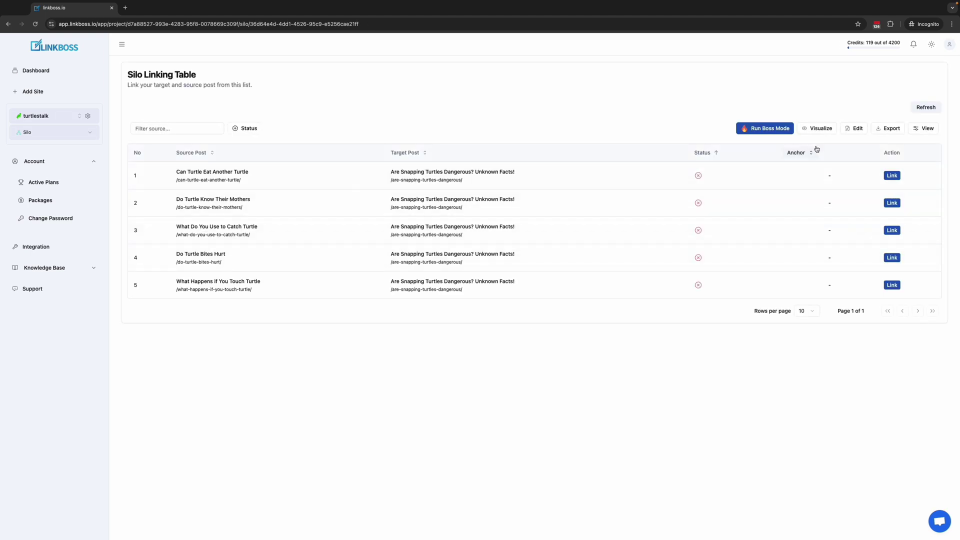
Step: Review the new silo's link graph and return to the Silo overview
{"action": "left_click", "coordinate": [817, 131]}
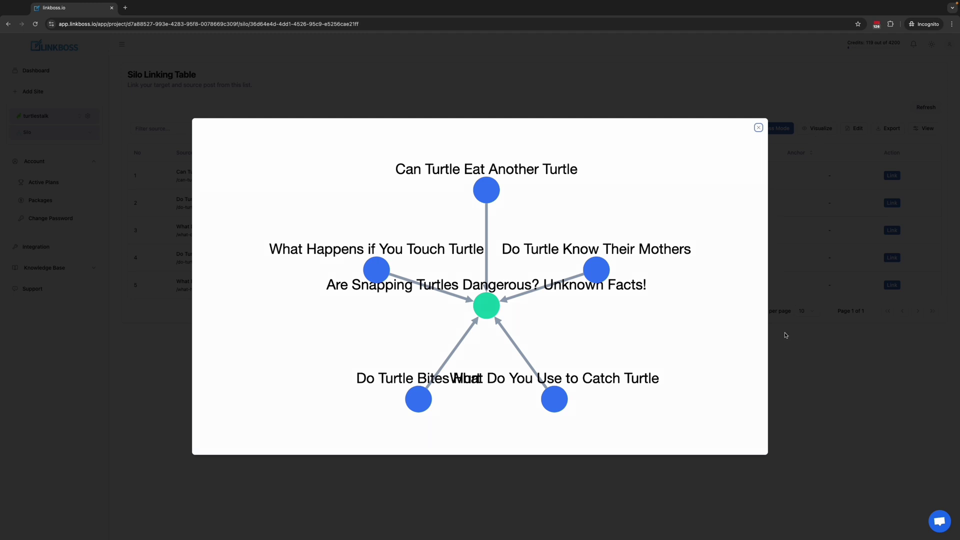
{"action": "left_click", "coordinate": [786, 335]}
{"action": "left_click", "coordinate": [75, 133]}
{"action": "left_click", "coordinate": [35, 200]}
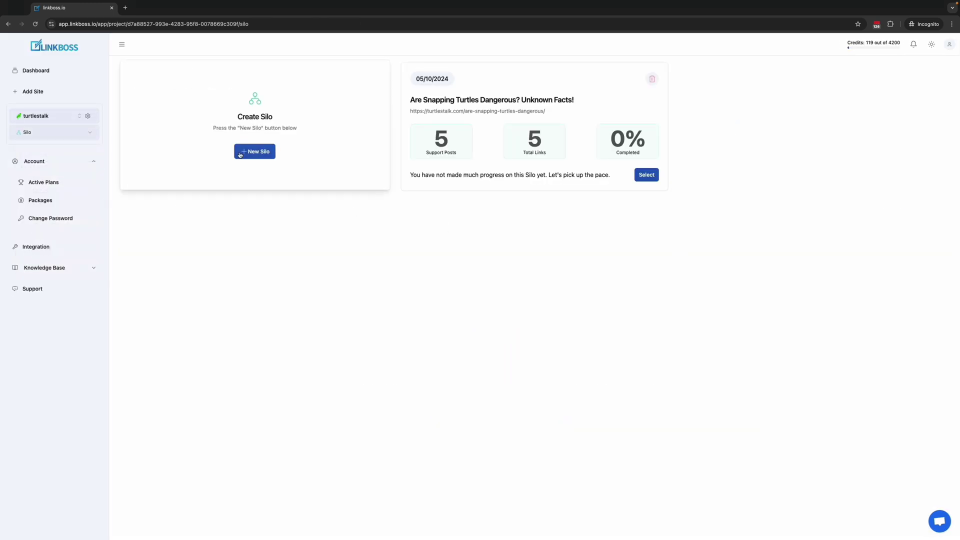
Step: Start a new silo with How Big Do Box Turtles Get as the pillar URL
{"action": "left_click", "coordinate": [240, 156]}
{"action": "left_click", "coordinate": [245, 141]}
{"action": "type", "text": "bo"}
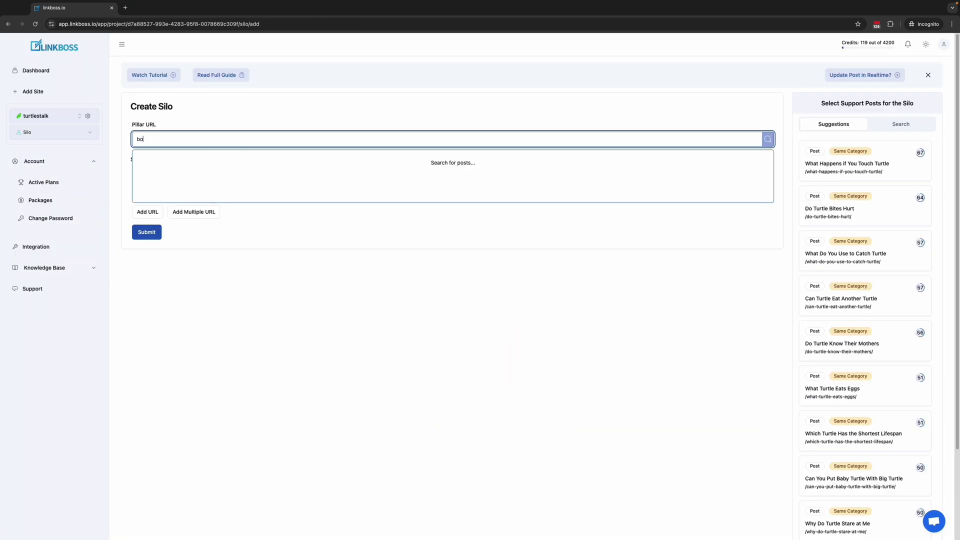
{"action": "type", "text": "x"}
{"action": "left_click", "coordinate": [310, 158]}
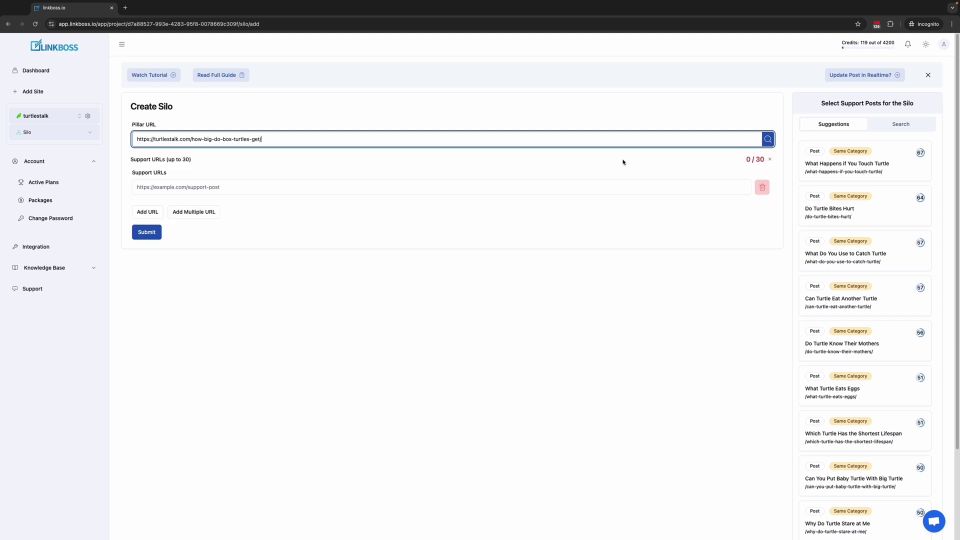
Step: Add five suggested support posts, from Catch Turtle to Know Their Mothers, and create the silo
{"action": "left_click", "coordinate": [767, 140]}
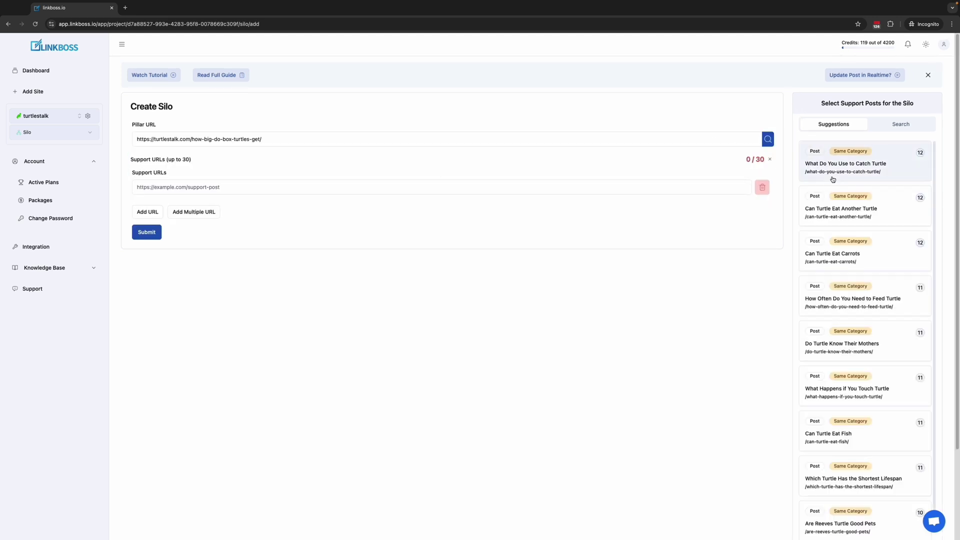
{"action": "left_click", "coordinate": [832, 170]}
{"action": "left_click", "coordinate": [847, 215]}
{"action": "left_click", "coordinate": [833, 253]}
{"action": "left_click", "coordinate": [853, 299]}
{"action": "left_click", "coordinate": [843, 343]}
{"action": "left_click", "coordinate": [157, 312]}
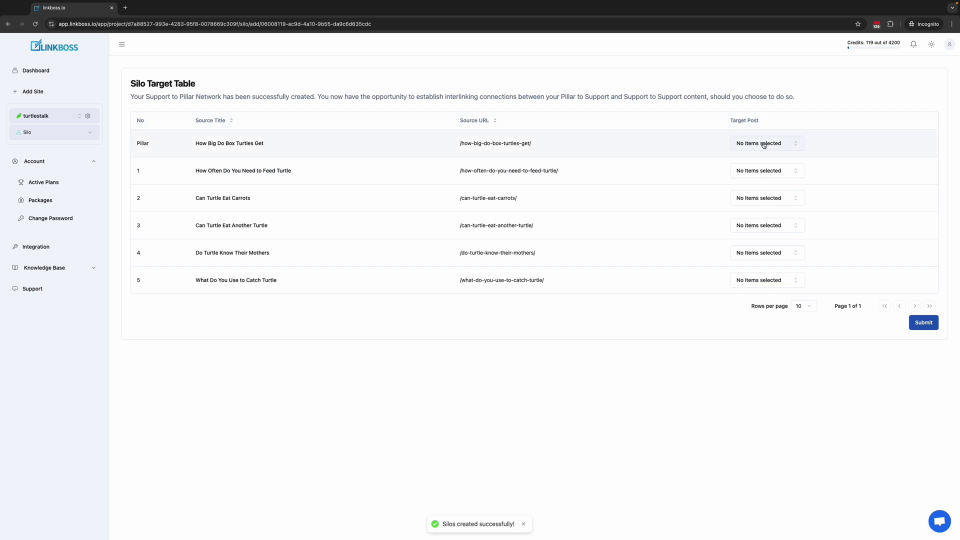
{"action": "left_click", "coordinate": [764, 145]}
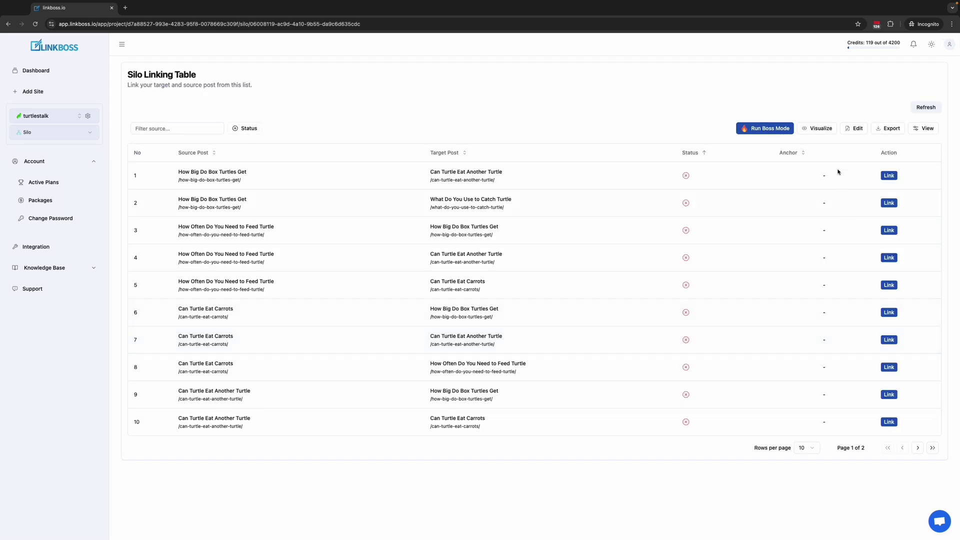
{"action": "left_click", "coordinate": [819, 129]}
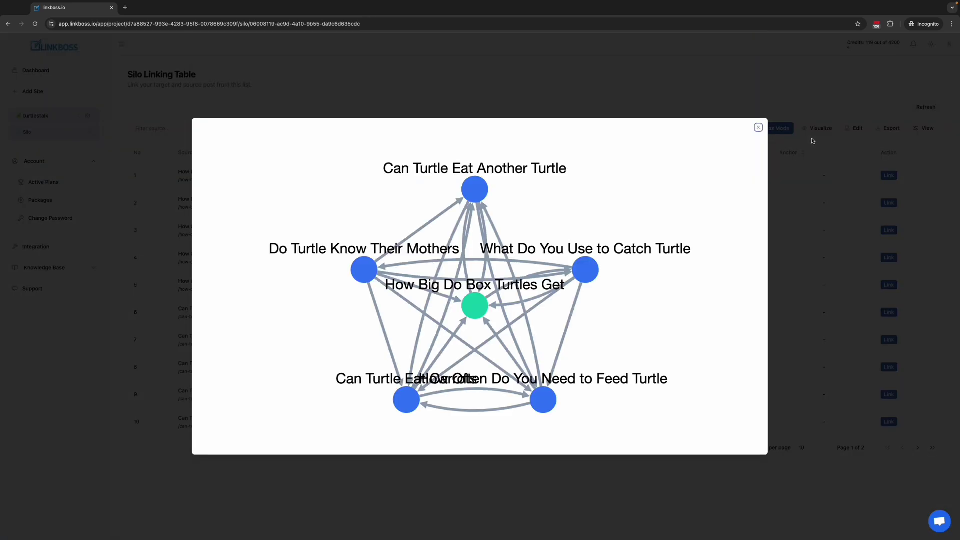
{"action": "left_click", "coordinate": [760, 128]}
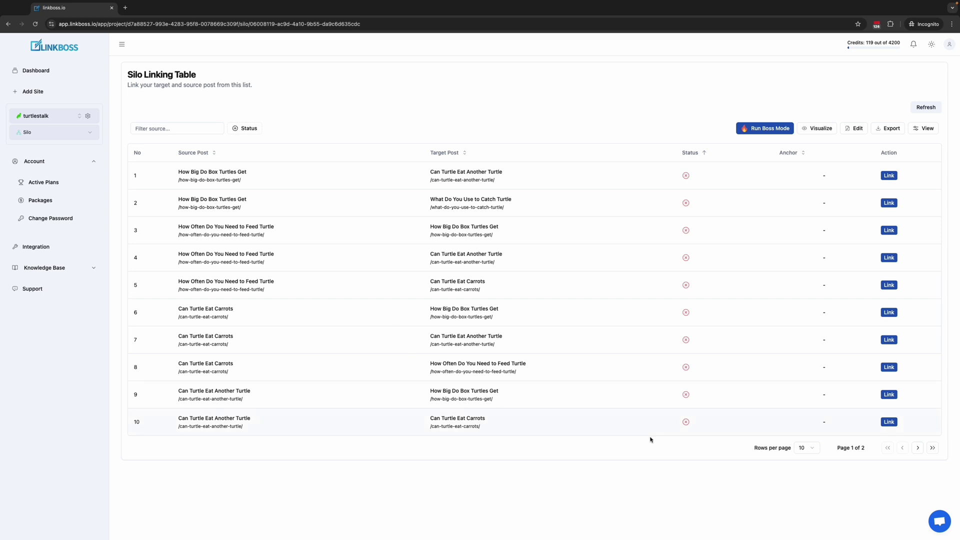
Step: Post a suggested sentence linking How Big Do Box Turtles Get to Can Turtle Eat Another Turtle
{"action": "left_click", "coordinate": [890, 176]}
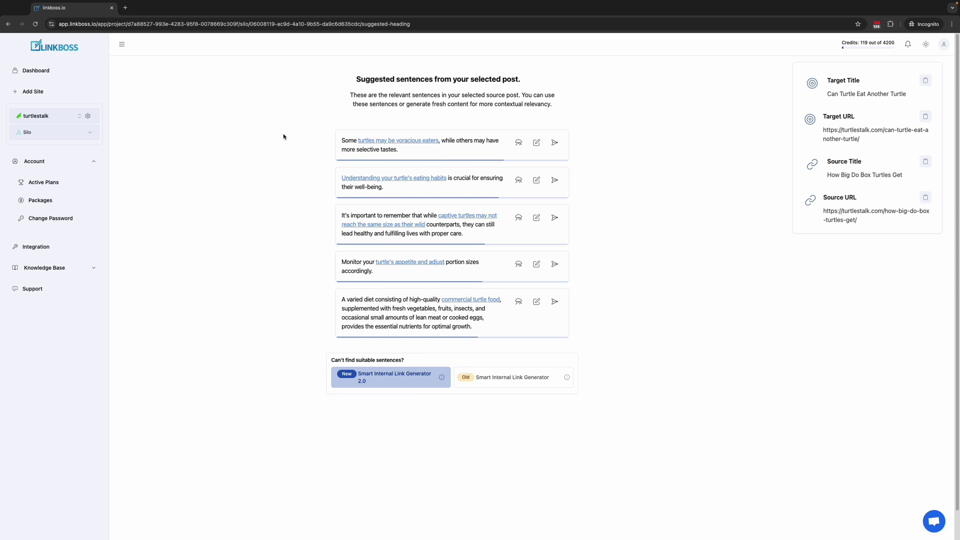
{"action": "left_click", "coordinate": [555, 142]}
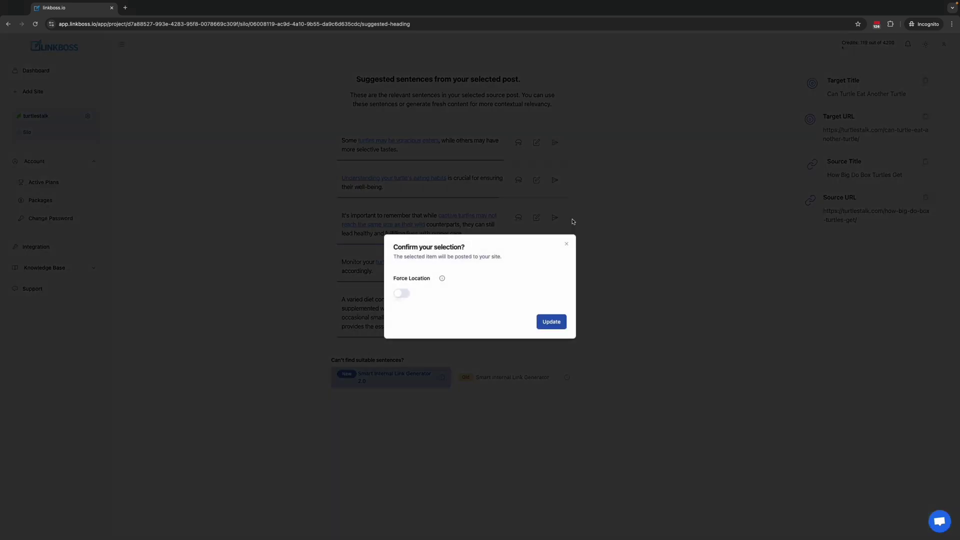
{"action": "left_click", "coordinate": [556, 323]}
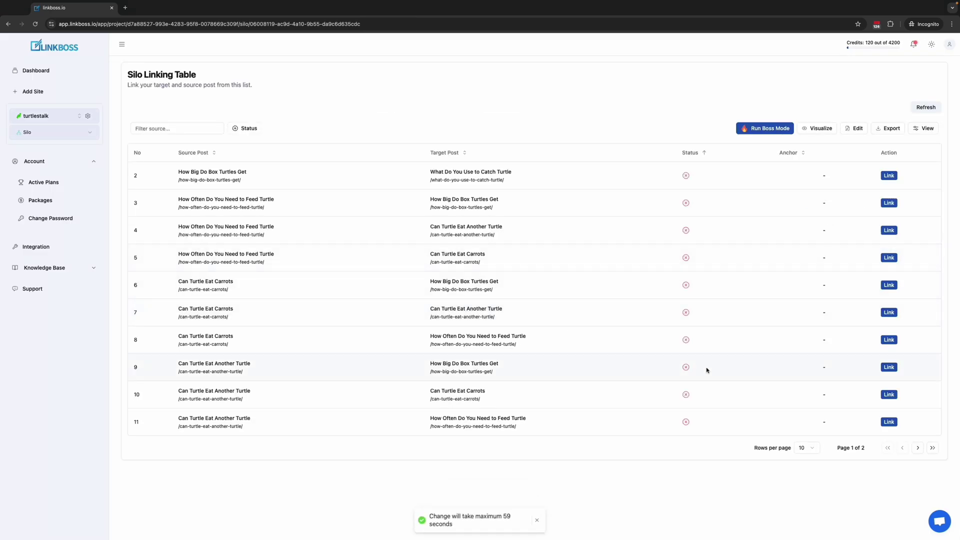
Step: Show 50 rows per page in the silo linking table
{"action": "left_click", "coordinate": [806, 448]}
{"action": "left_click", "coordinate": [808, 433]}
{"action": "scroll", "coordinate": [771, 480], "scroll_direction": "down", "scroll_amount": 4}
{"action": "scroll", "coordinate": [780, 465], "scroll_direction": "up", "scroll_amount": 10}
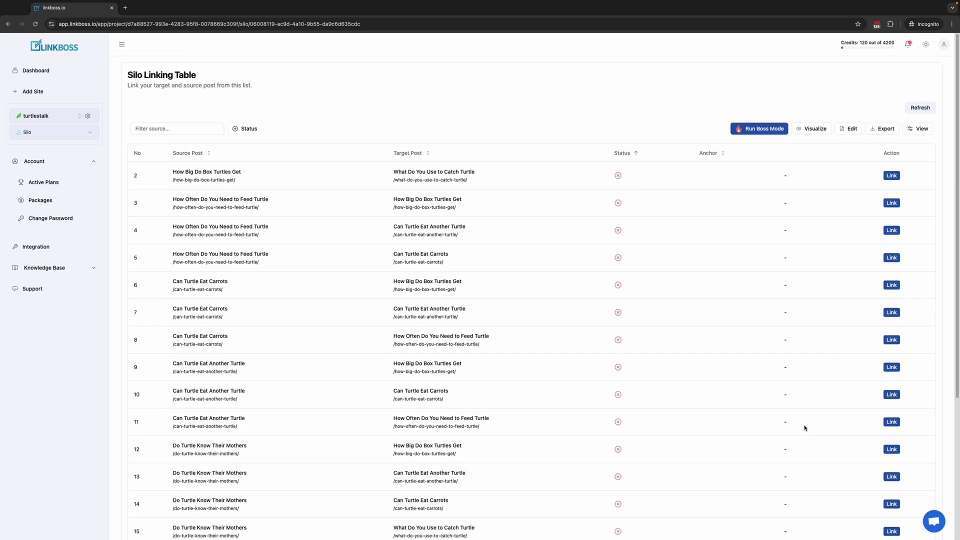
Step: Generate a genetic-and-environmental-factors paragraph anchored 'techniques for catching turtles' and post it to What Do You Use to Catch Turtle
{"action": "left_click", "coordinate": [839, 178]}
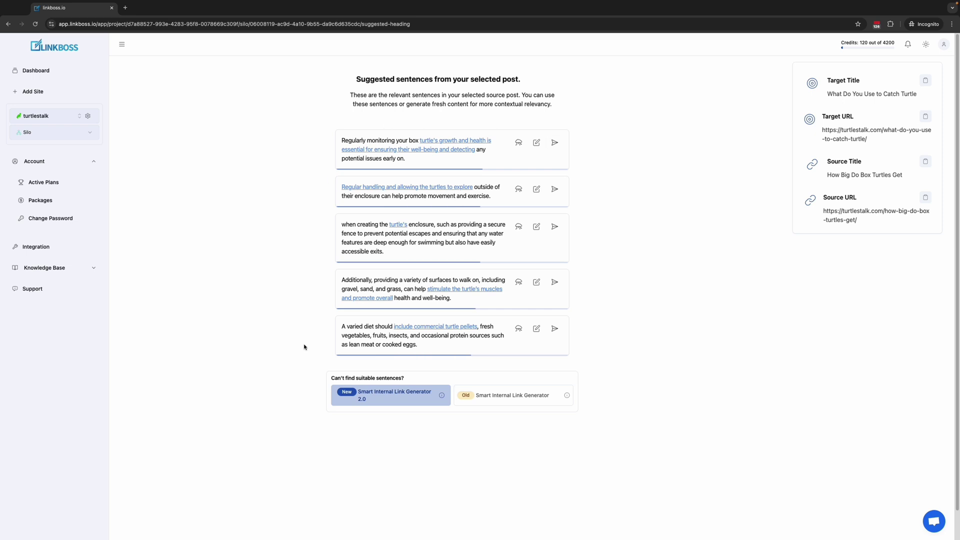
{"action": "left_click", "coordinate": [395, 399]}
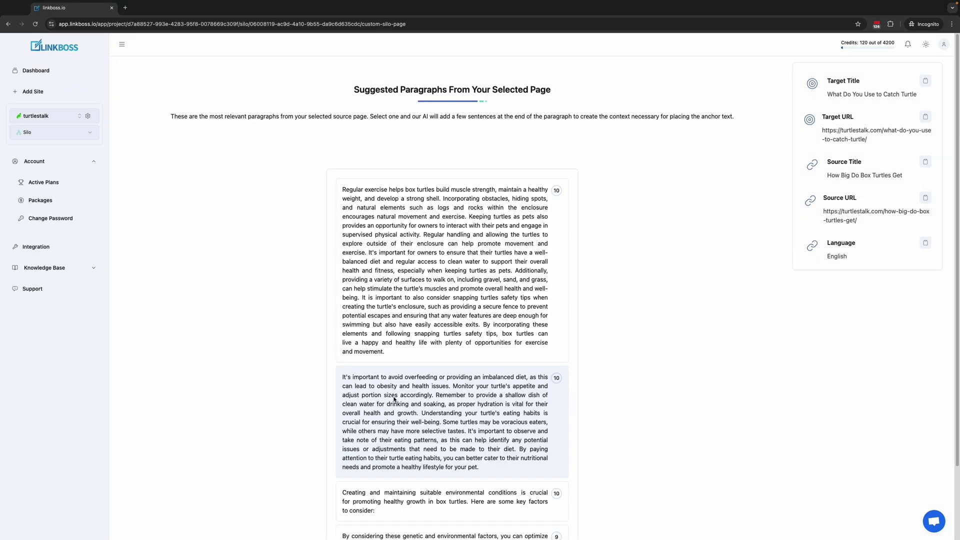
{"action": "scroll", "coordinate": [493, 194], "scroll_direction": "down", "scroll_amount": 3}
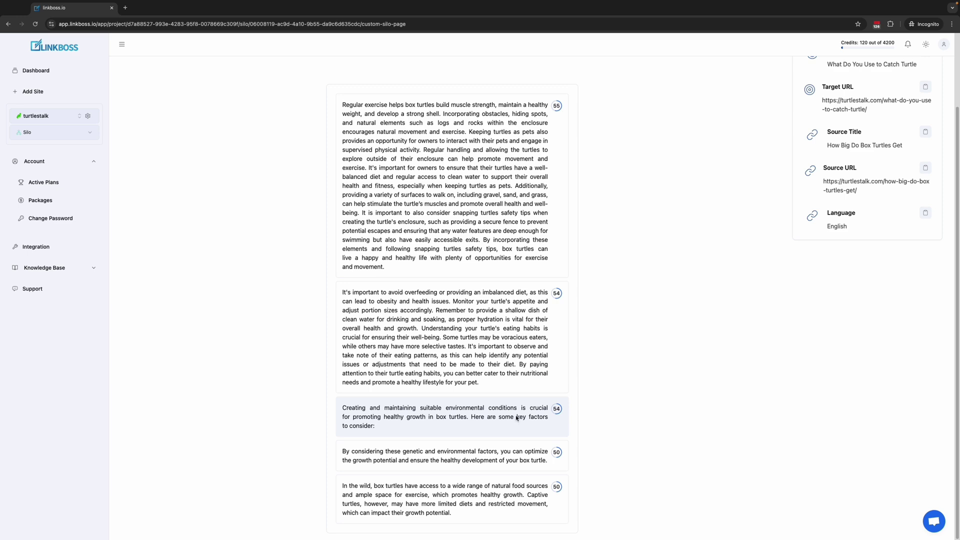
{"action": "left_click", "coordinate": [463, 463]}
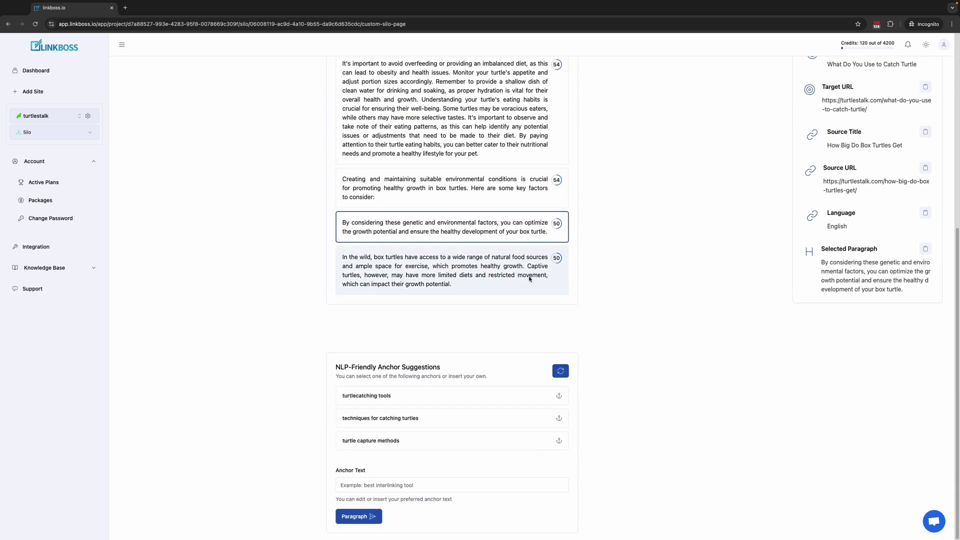
{"action": "left_click", "coordinate": [420, 419]}
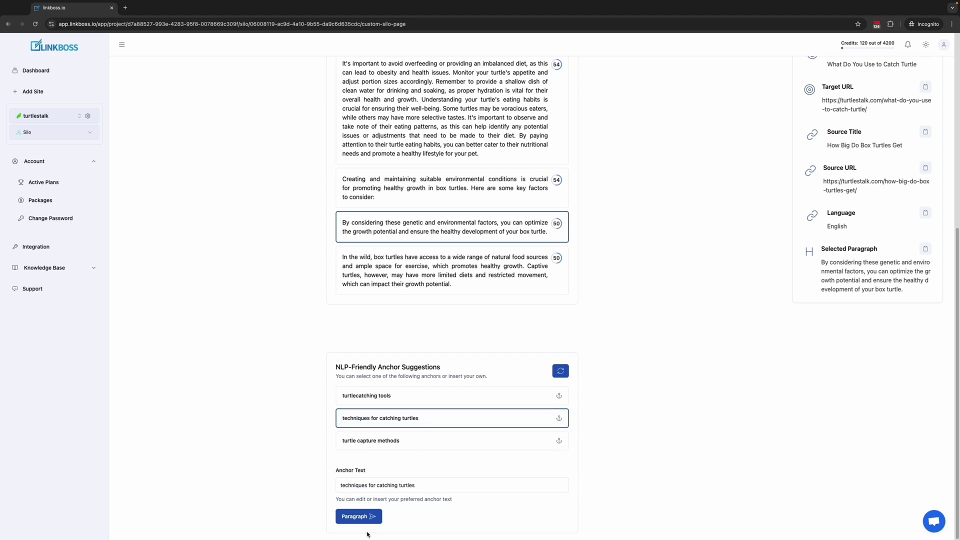
{"action": "left_click", "coordinate": [370, 517]}
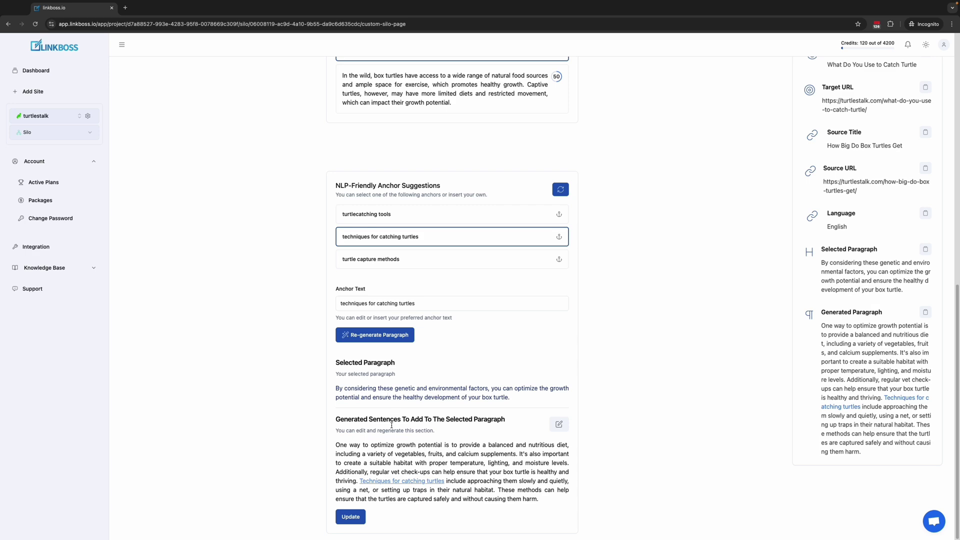
{"action": "left_click", "coordinate": [350, 517]}
{"action": "left_click", "coordinate": [553, 318]}
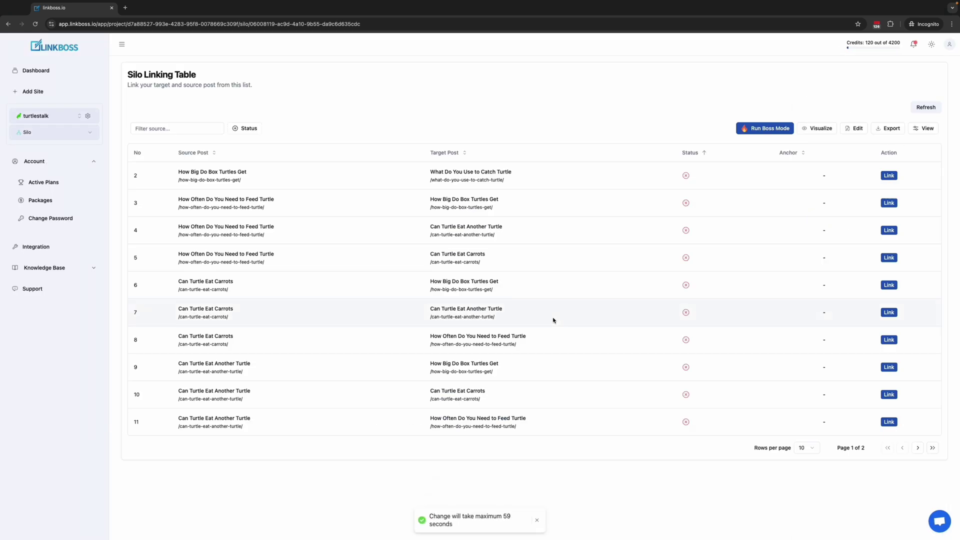
Step: Show more rows per page and run automatic linking for all remaining silo rows
{"action": "left_click", "coordinate": [800, 446]}
{"action": "left_click", "coordinate": [805, 438]}
{"action": "scroll", "coordinate": [805, 439], "scroll_direction": "up", "scroll_amount": 2}
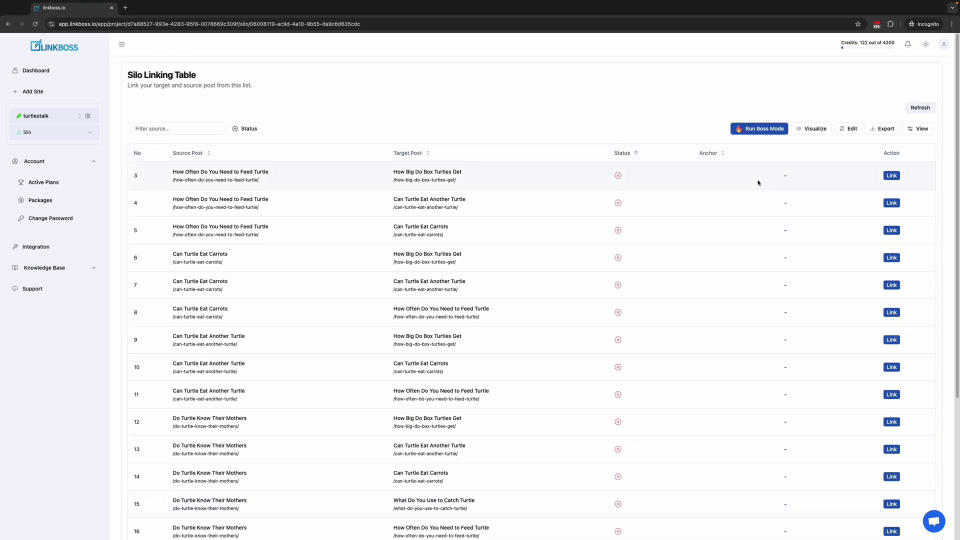
{"action": "left_click", "coordinate": [769, 129]}
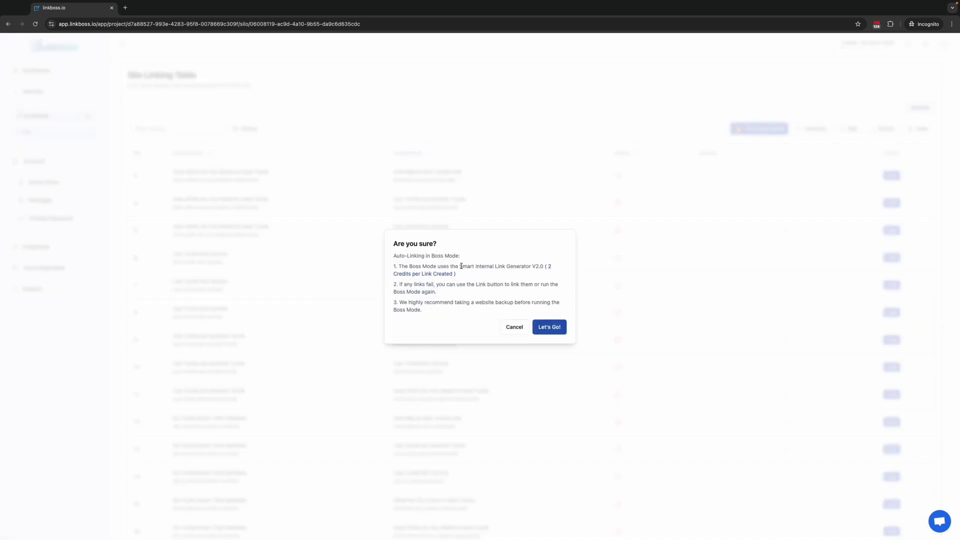
{"action": "left_click_drag", "start_coordinate": [461, 266], "coordinate": [540, 265]}
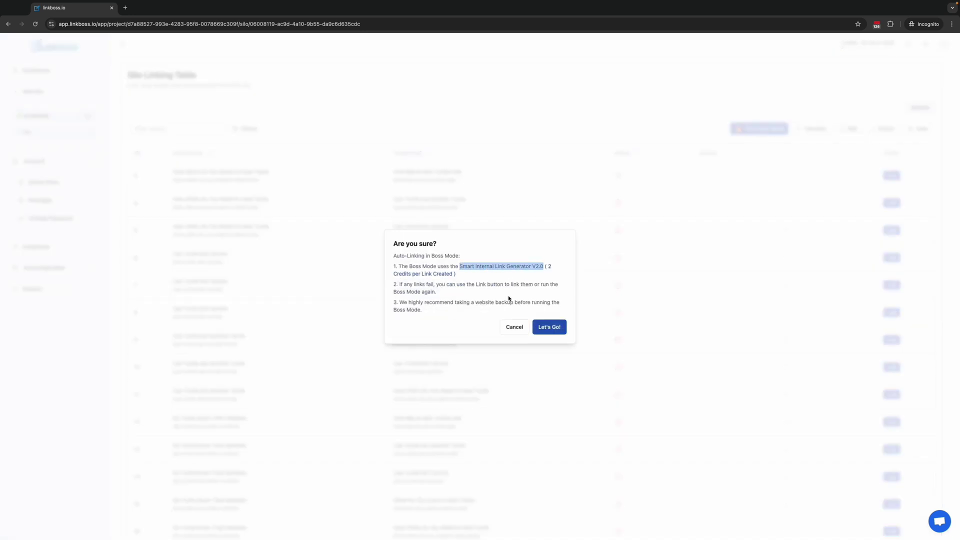
{"action": "left_click", "coordinate": [525, 275]}
{"action": "left_click", "coordinate": [550, 328]}
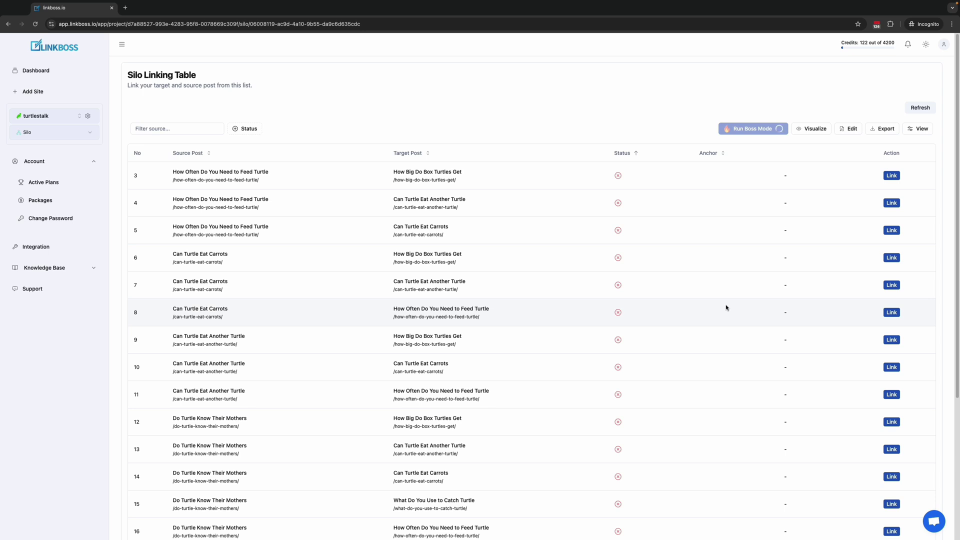
Step: Check the completed silo jobs in notifications and review the silo's link graph
{"action": "left_click", "coordinate": [908, 44]}
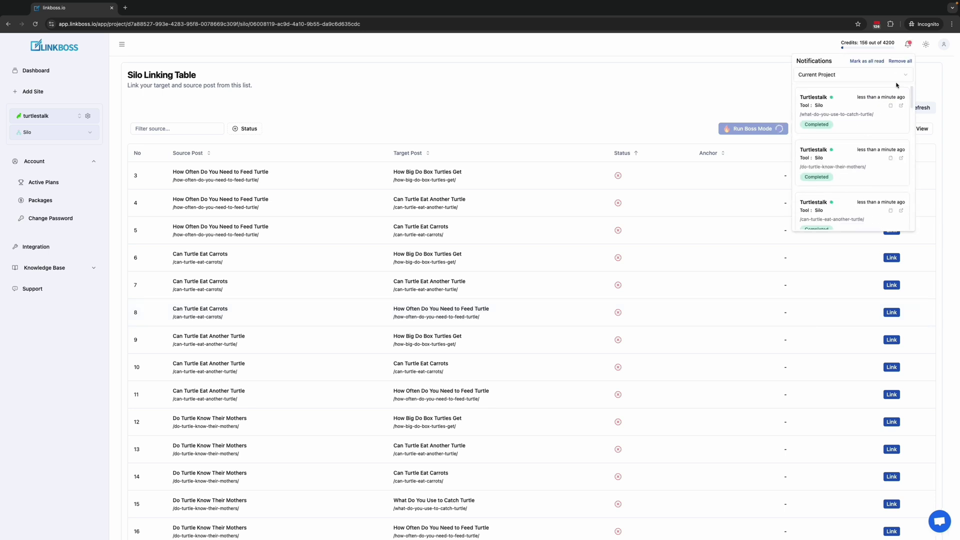
{"action": "left_click", "coordinate": [907, 44]}
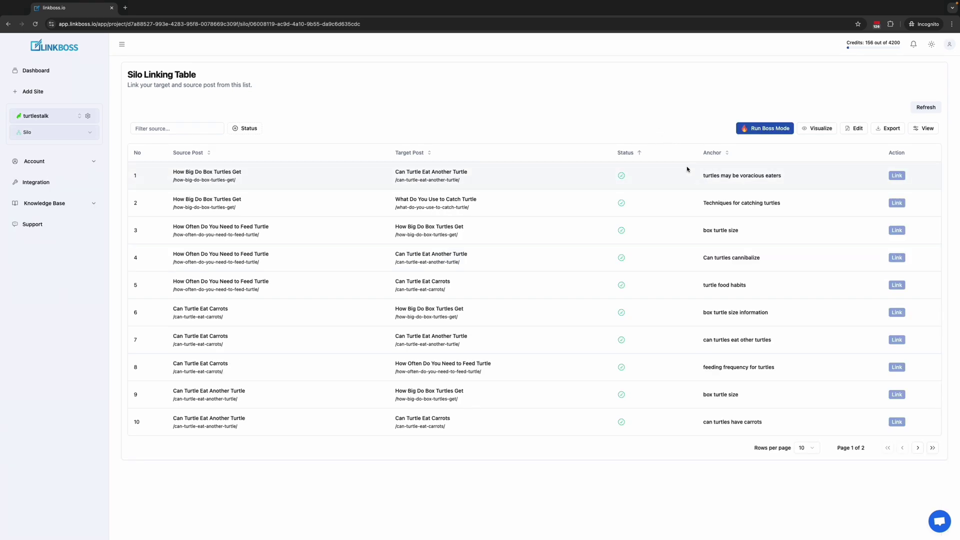
{"action": "left_click", "coordinate": [821, 130]}
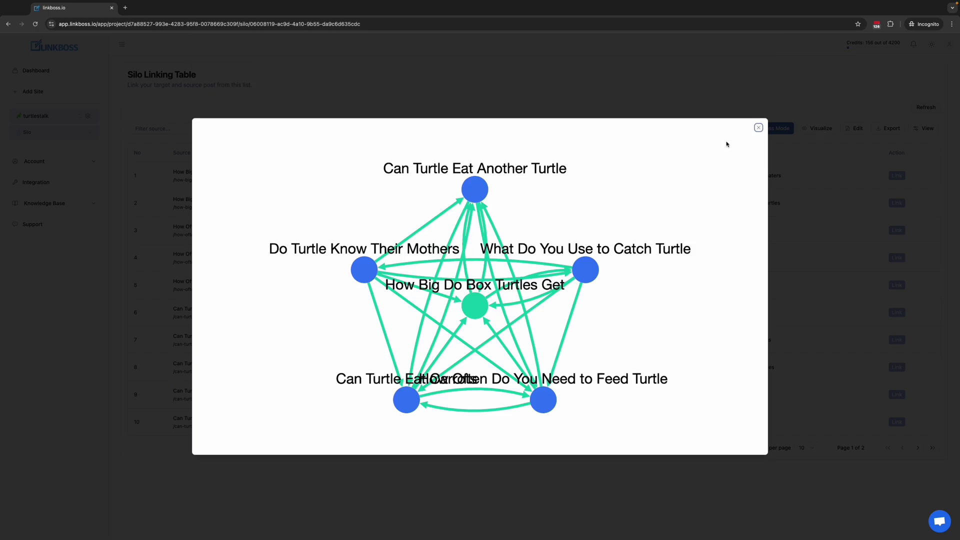
{"action": "left_click", "coordinate": [758, 128]}
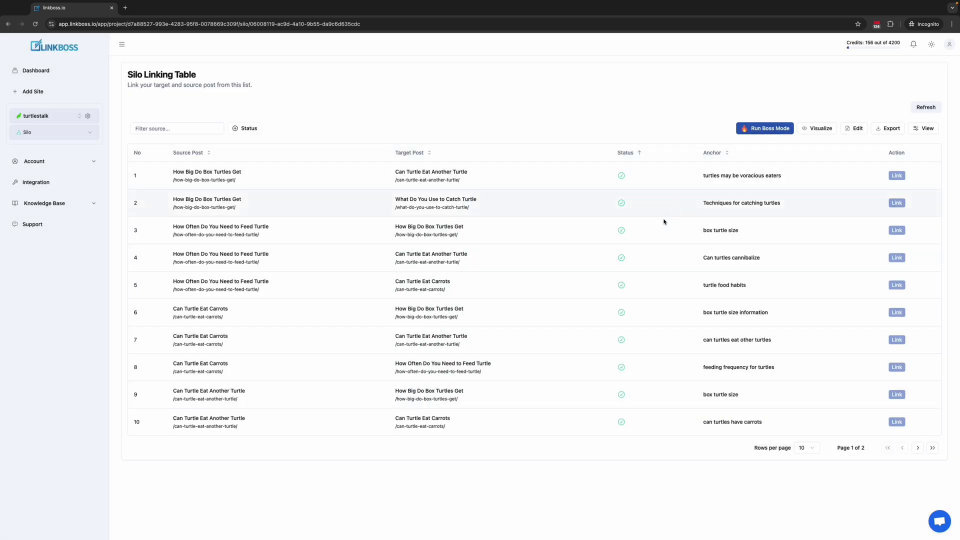
Step: Add How Do Box Turtle Mate as a support post and save the silo
{"action": "left_click", "coordinate": [857, 129]}
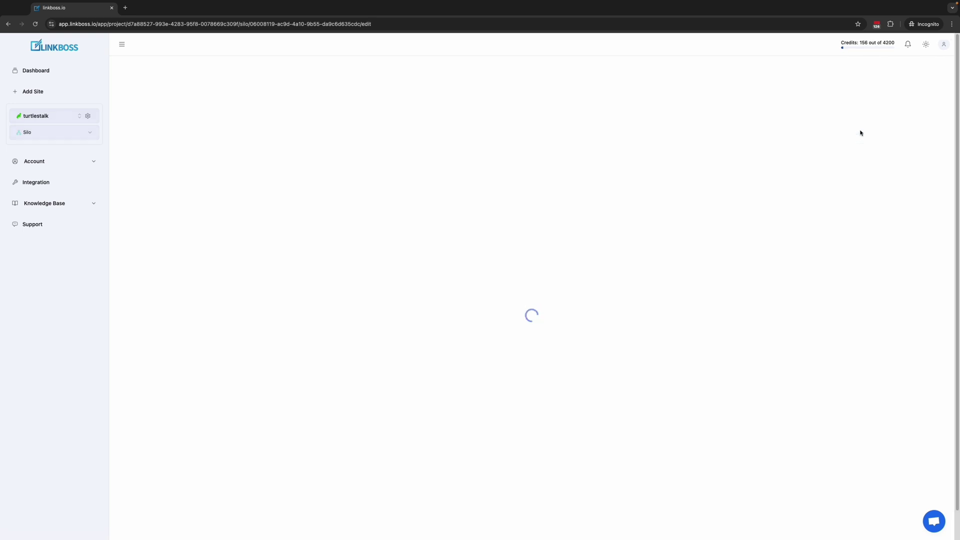
{"action": "left_click", "coordinate": [858, 98]}
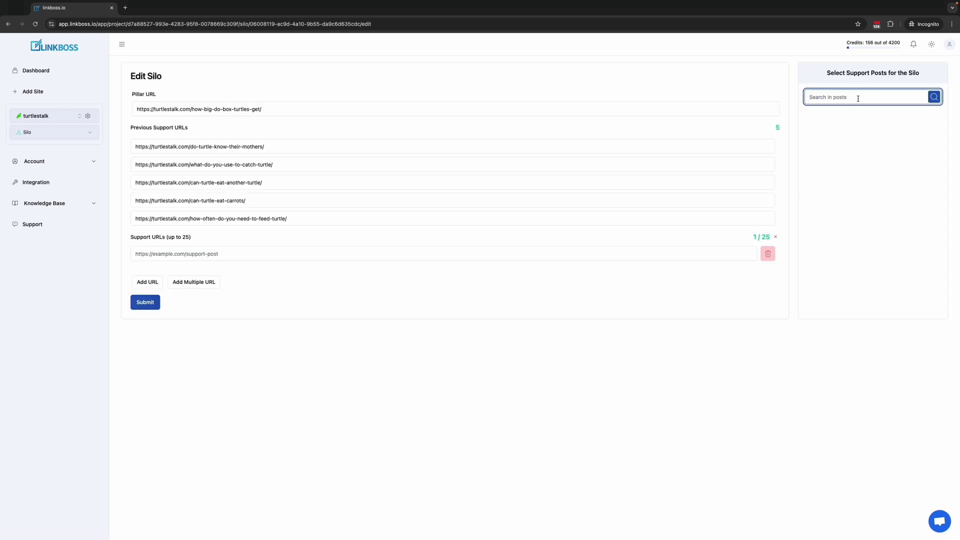
{"action": "type", "text": "box"}
{"action": "left_click", "coordinate": [847, 407]}
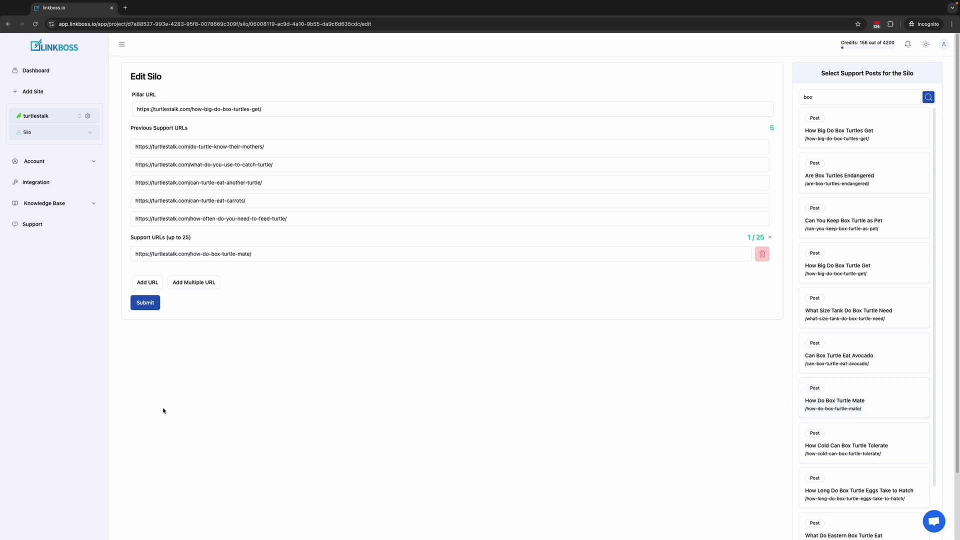
{"action": "left_click", "coordinate": [145, 302]}
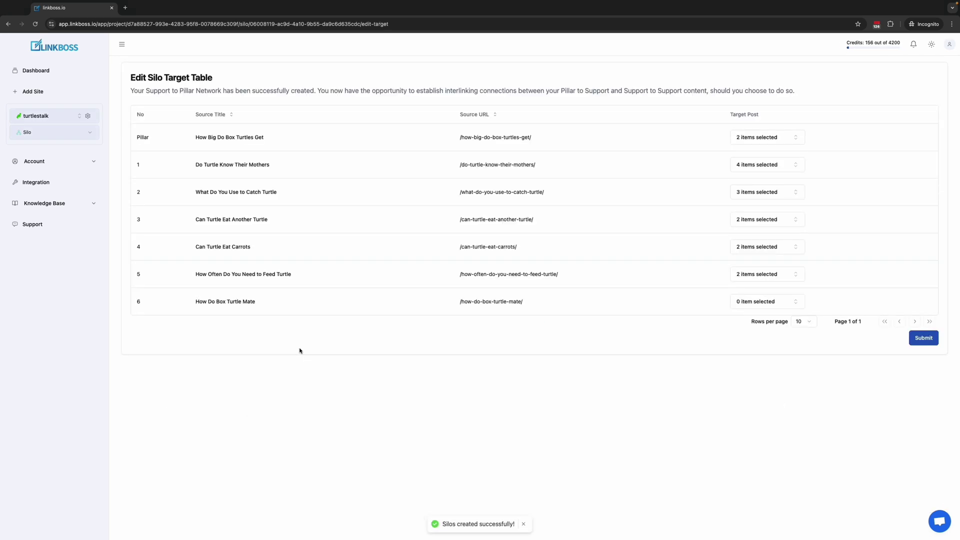
Step: Choose How Do Box Turtle Mate's target posts and run Boss Mode for the new links
{"action": "left_click", "coordinate": [732, 302]}
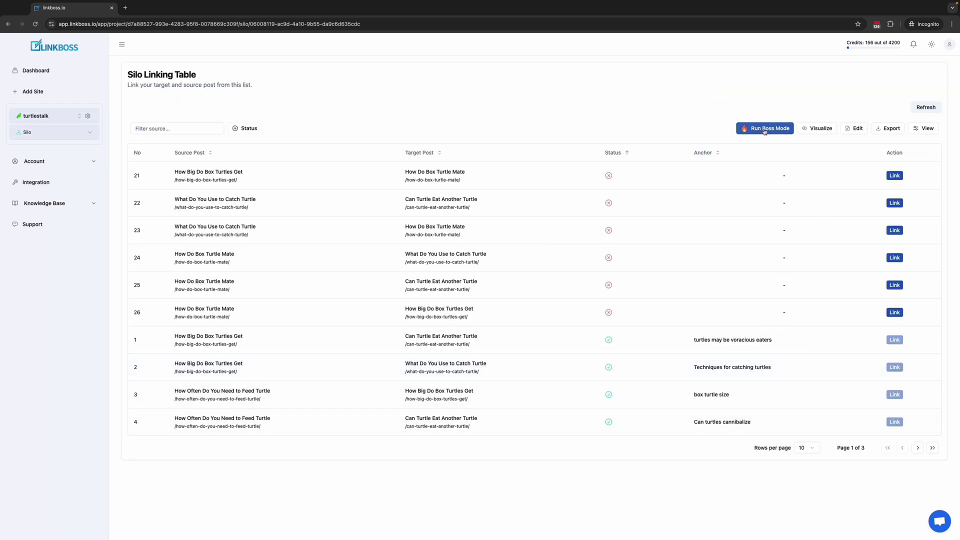
{"action": "left_click", "coordinate": [762, 131]}
{"action": "left_click", "coordinate": [555, 326]}
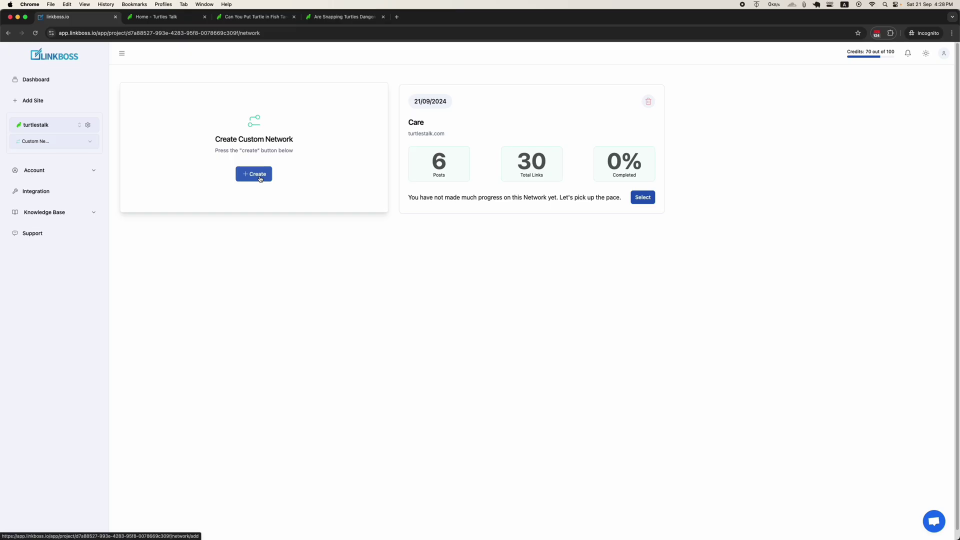
Step: Start a new custom network and search posts for the keyword 'pai'
{"action": "left_click", "coordinate": [259, 178]}
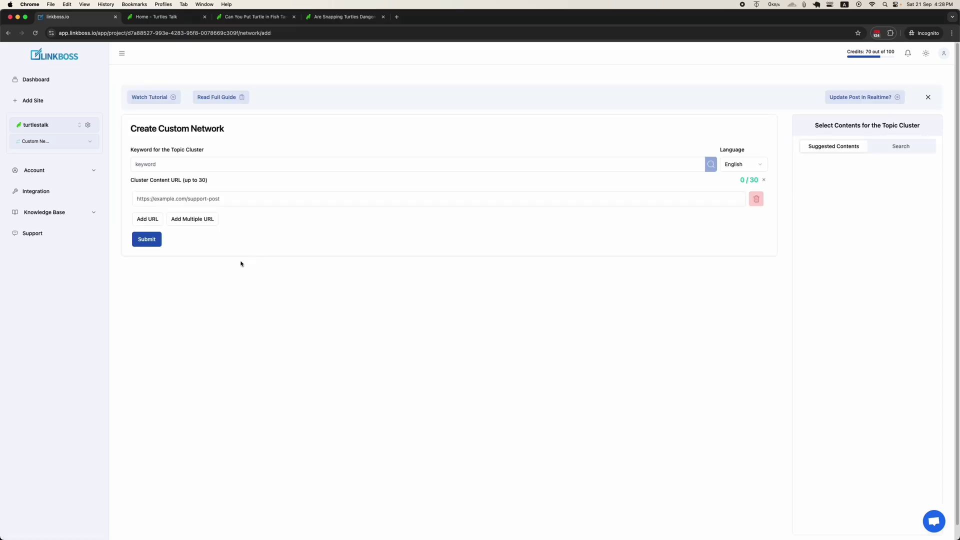
{"action": "left_click", "coordinate": [307, 166]}
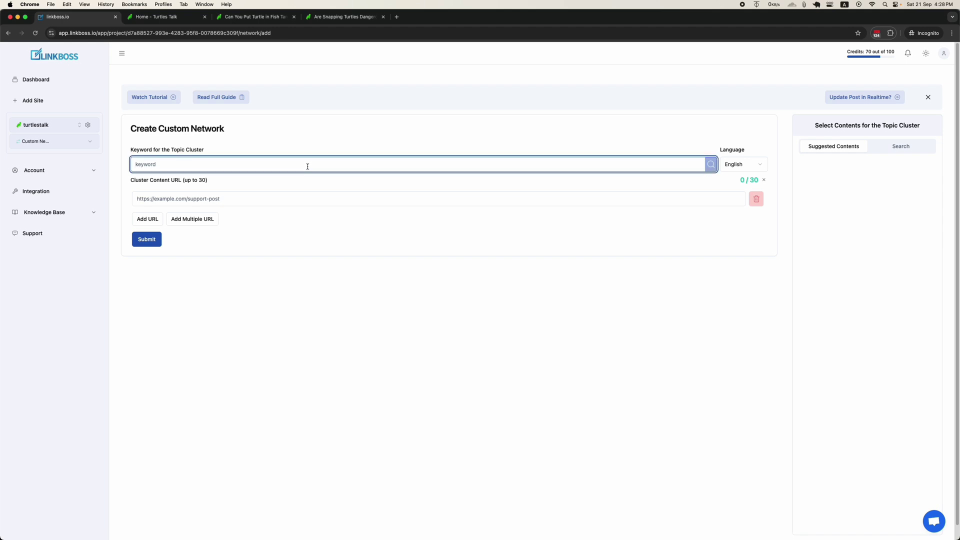
{"action": "type", "text": "painted"}
{"action": "left_click", "coordinate": [709, 165]}
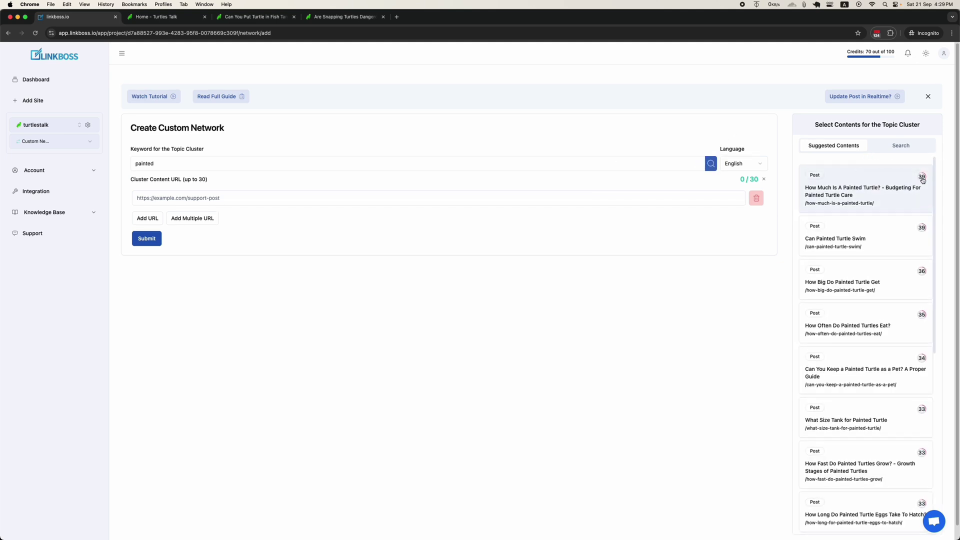
Step: Add five painted-turtle posts to the cluster, create the network and save its target selections
{"action": "left_click", "coordinate": [850, 195]}
{"action": "left_click", "coordinate": [852, 241]}
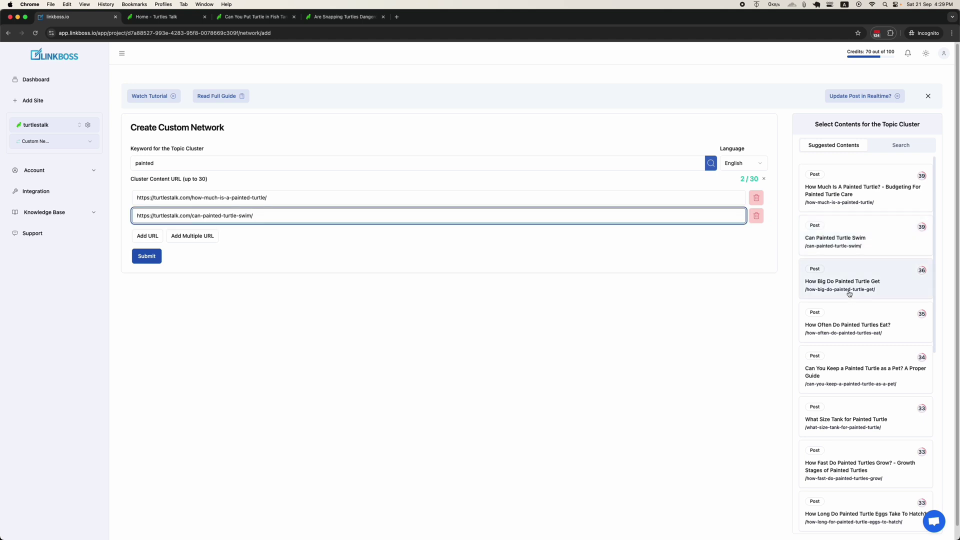
{"action": "left_click", "coordinate": [849, 294]}
{"action": "left_click", "coordinate": [851, 333]}
{"action": "left_click", "coordinate": [853, 375]}
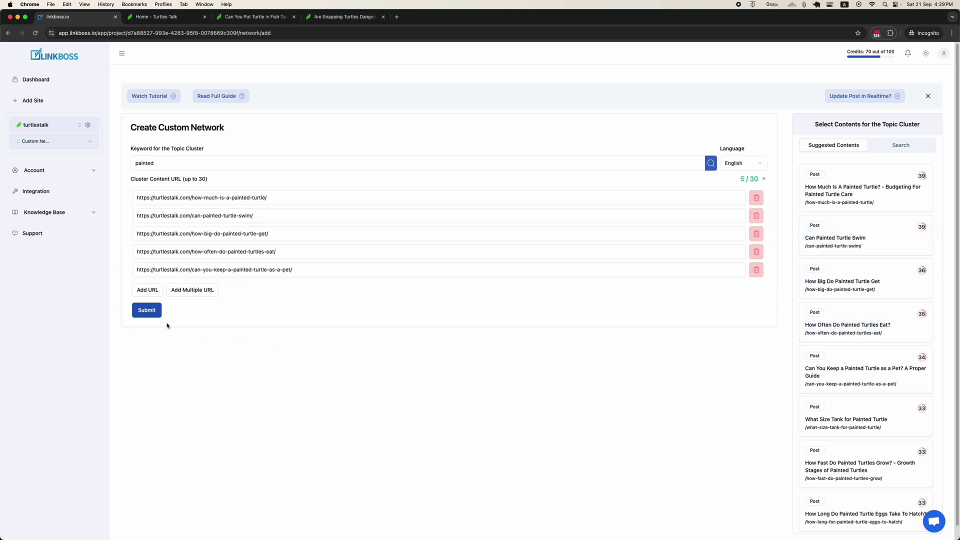
{"action": "left_click", "coordinate": [146, 310]}
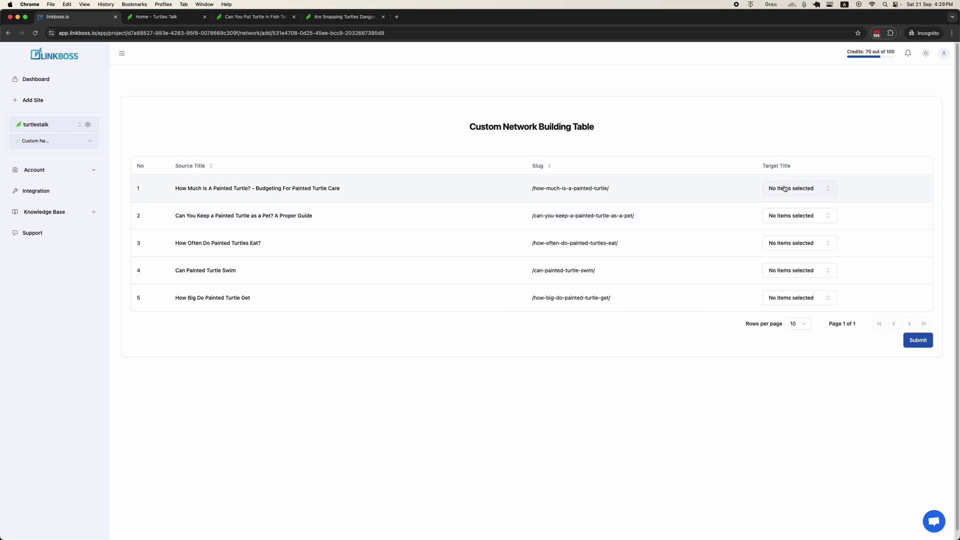
{"action": "left_click", "coordinate": [767, 187]}
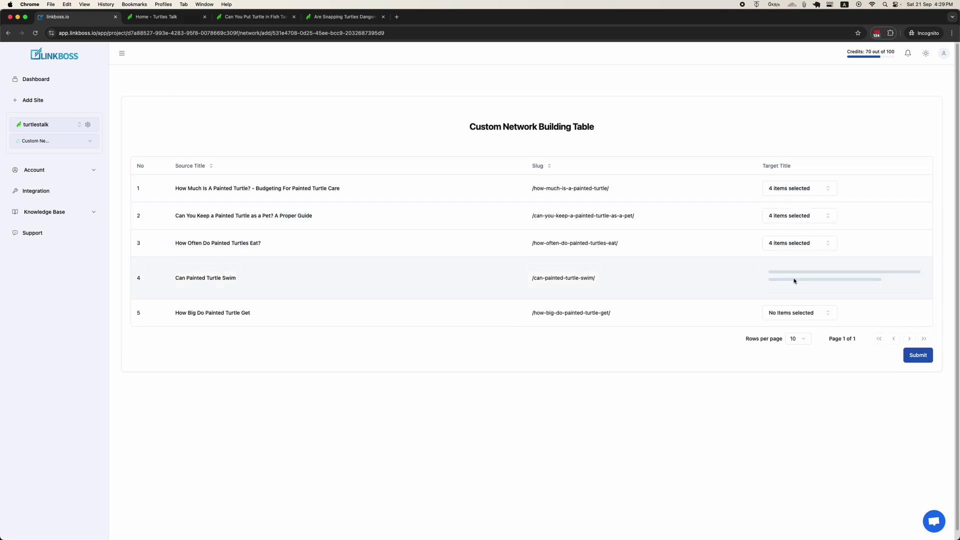
{"action": "left_click", "coordinate": [919, 341]}
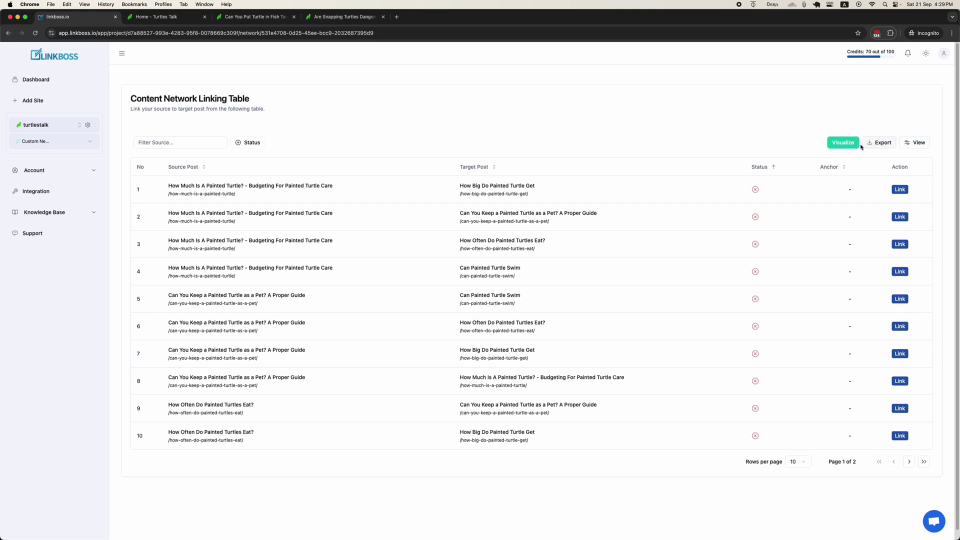
Step: Preview the painted network graph, then get paragraph suggestions for linking to How Big Do Painted Turtle Get
{"action": "left_click", "coordinate": [848, 143]}
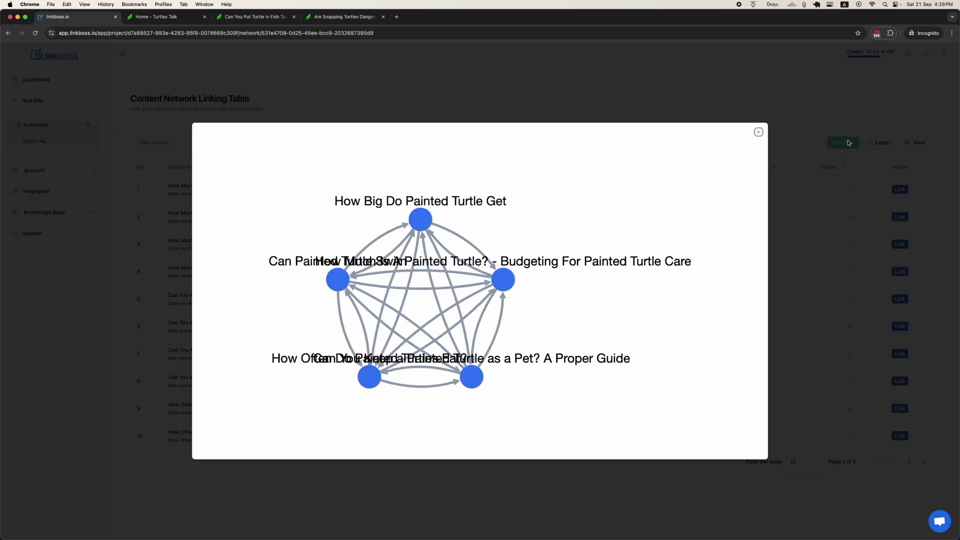
{"action": "key", "text": "Escape"}
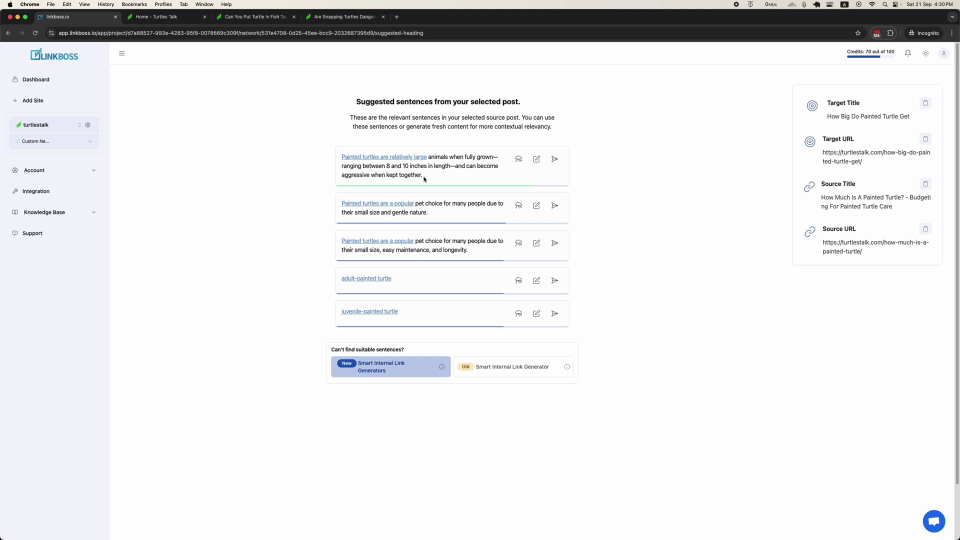
{"action": "scroll", "coordinate": [449, 185], "scroll_direction": "down", "scroll_amount": 3}
{"action": "scroll", "coordinate": [693, 372], "scroll_direction": "up", "scroll_amount": 2}
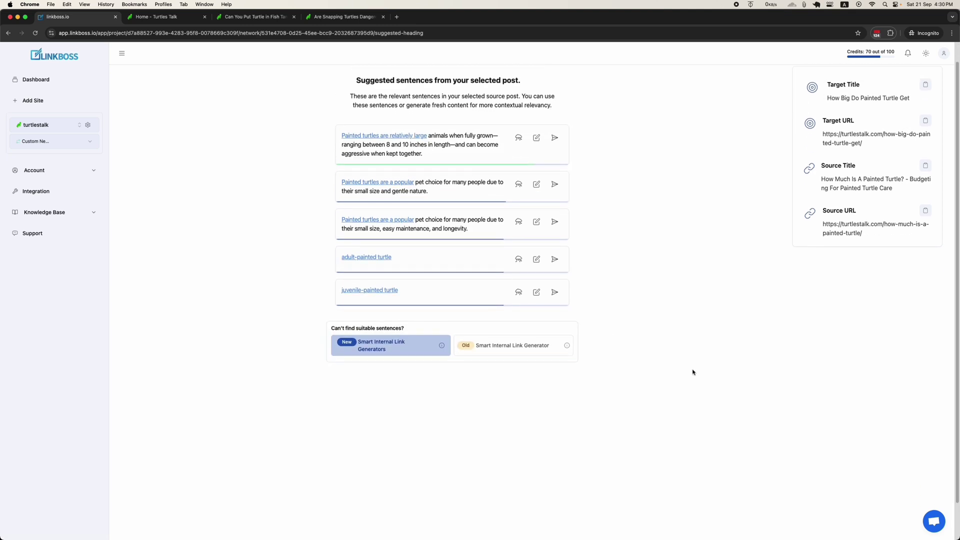
{"action": "left_click", "coordinate": [402, 347]}
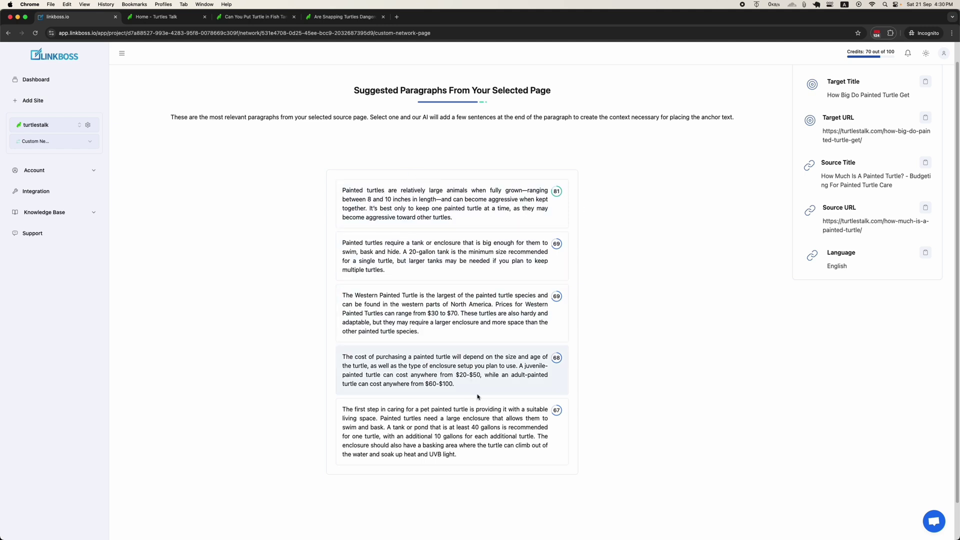
Step: Generate sentences from the painted-turtle-size paragraph with anchor 'painted turtle size' and post the link
{"action": "left_click", "coordinate": [513, 209]}
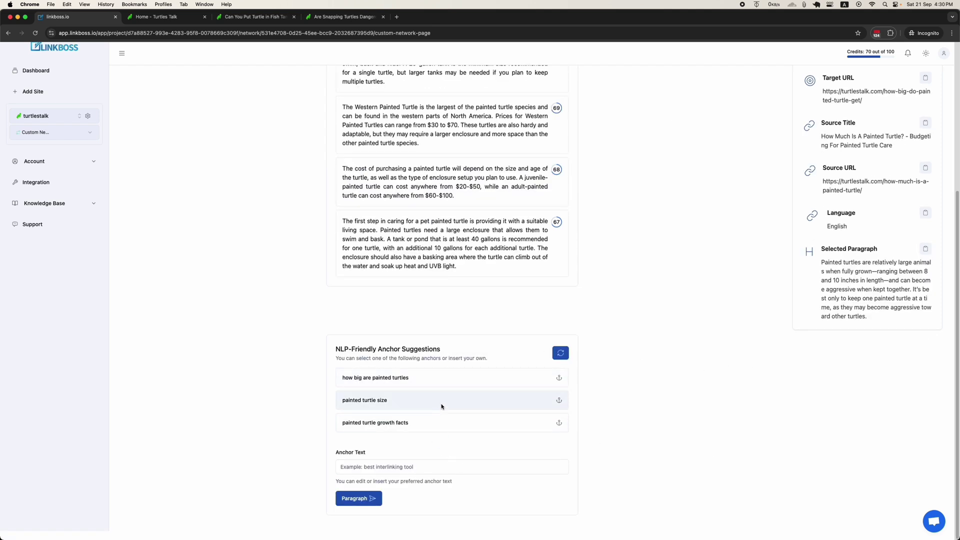
{"action": "left_click", "coordinate": [452, 406]}
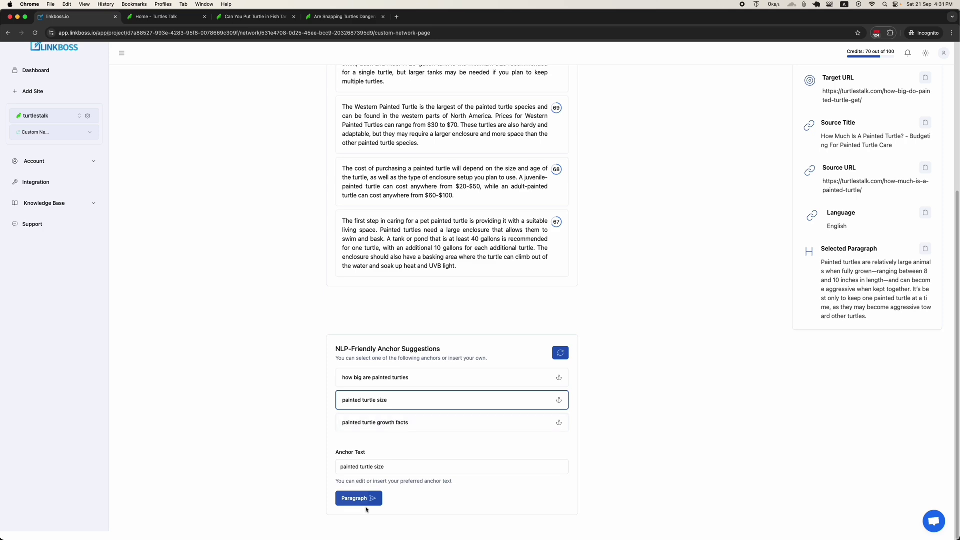
{"action": "left_click", "coordinate": [367, 501]}
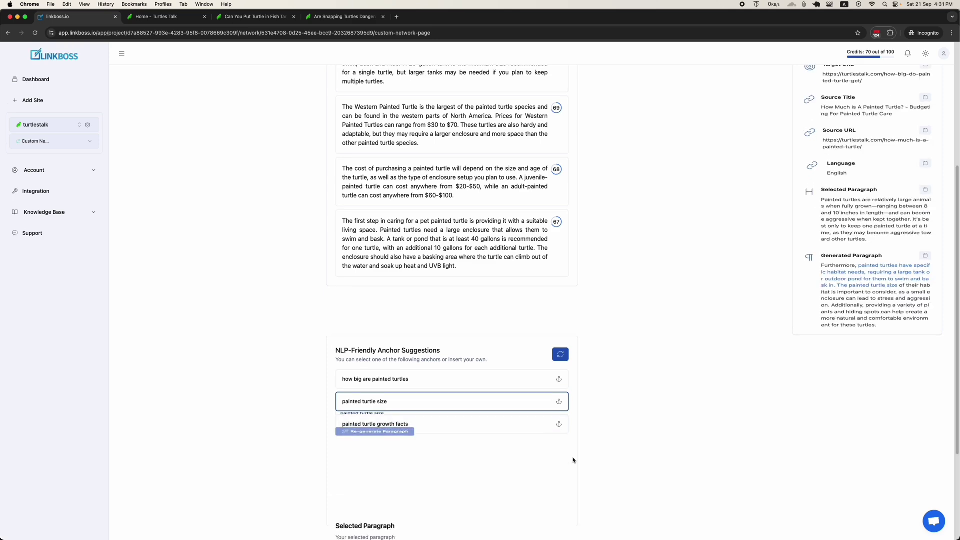
{"action": "scroll", "coordinate": [411, 413], "scroll_direction": "down", "scroll_amount": 4}
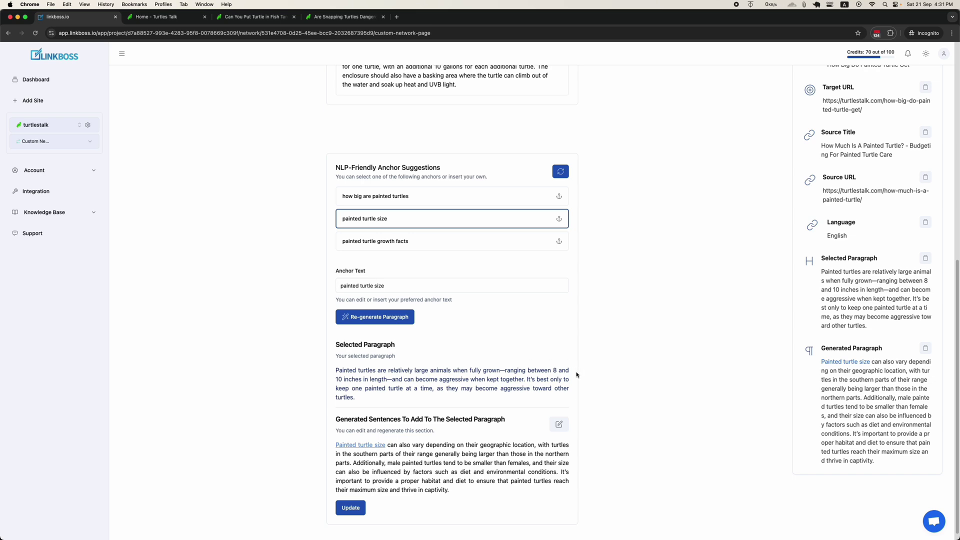
{"action": "scroll", "coordinate": [576, 374], "scroll_direction": "up", "scroll_amount": 3}
{"action": "scroll", "coordinate": [578, 374], "scroll_direction": "down", "scroll_amount": 3}
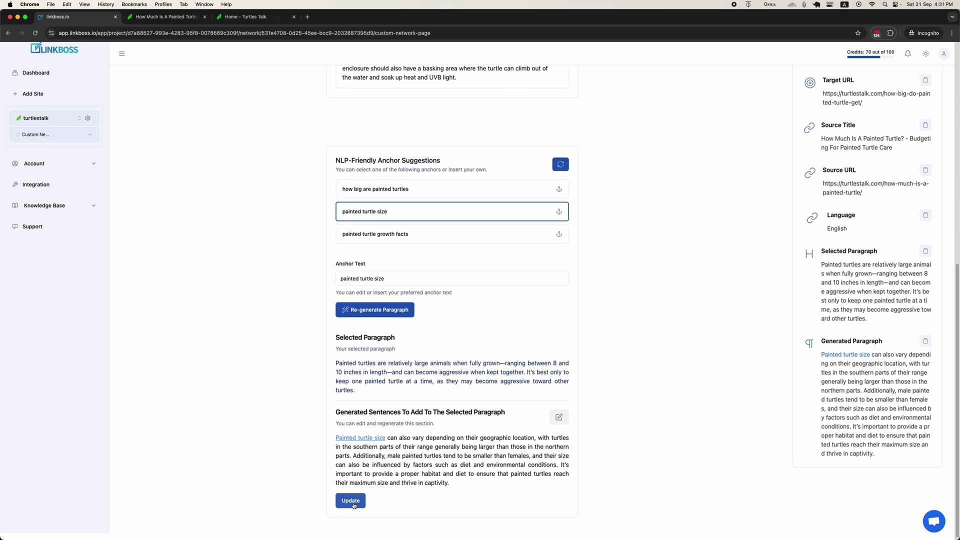
{"action": "left_click", "coordinate": [350, 499]}
{"action": "left_click", "coordinate": [552, 320]}
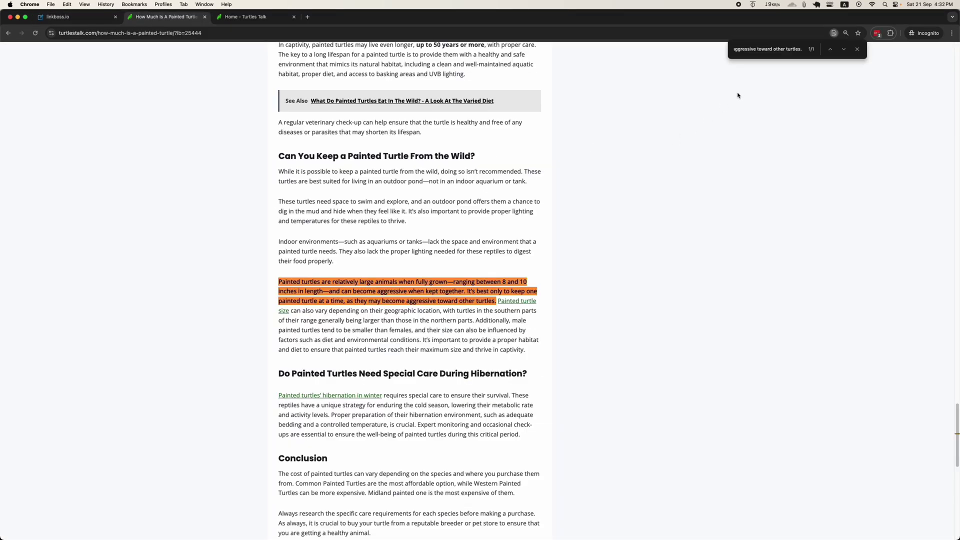
Step: Close the in-page search and check the network graph showing the new link
{"action": "left_click", "coordinate": [858, 49]}
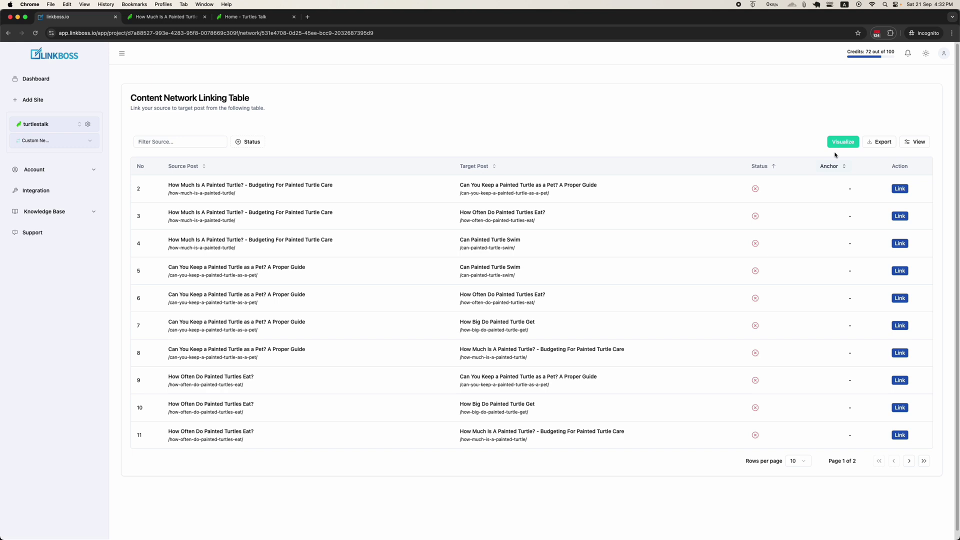
{"action": "left_click", "coordinate": [843, 142]}
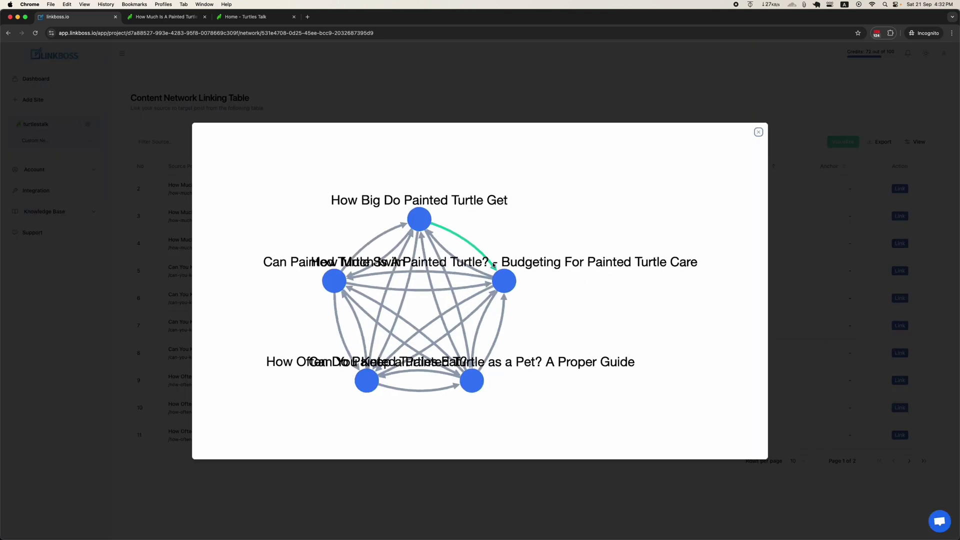
{"action": "left_click", "coordinate": [547, 121]}
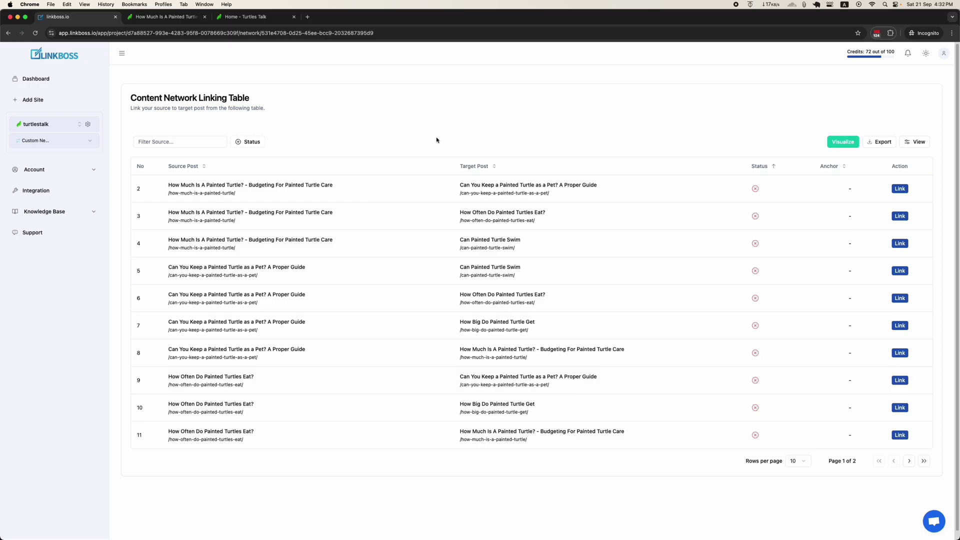
Step: In the Links Report, sort by fewest inbound links and open Inbound for Can Red Eared Turtle Live Outside
{"action": "left_click", "coordinate": [85, 142]}
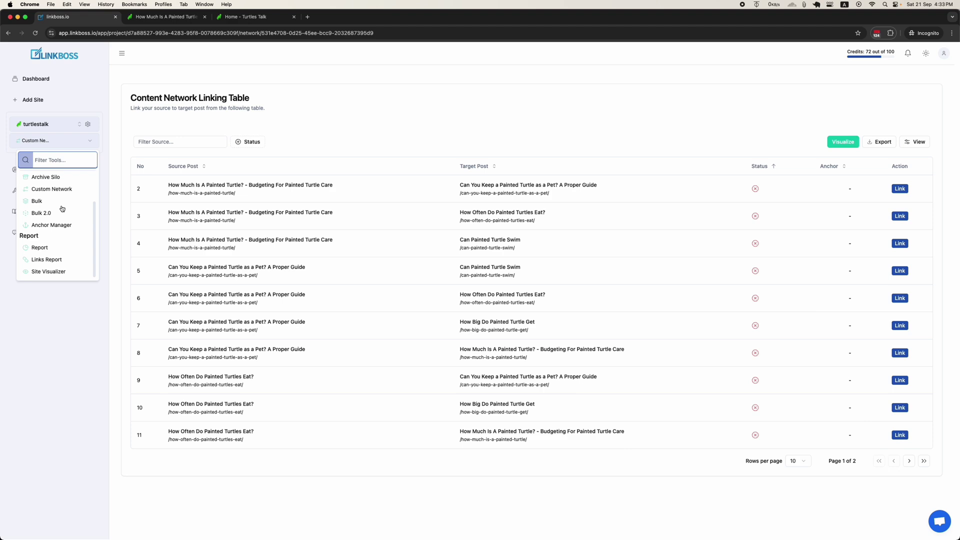
{"action": "left_click", "coordinate": [47, 260]}
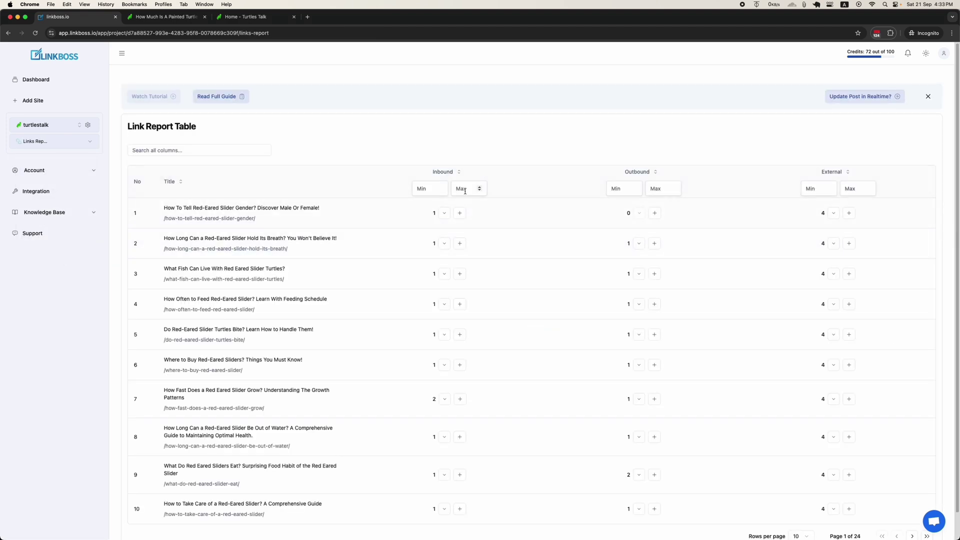
{"action": "left_click", "coordinate": [445, 172]}
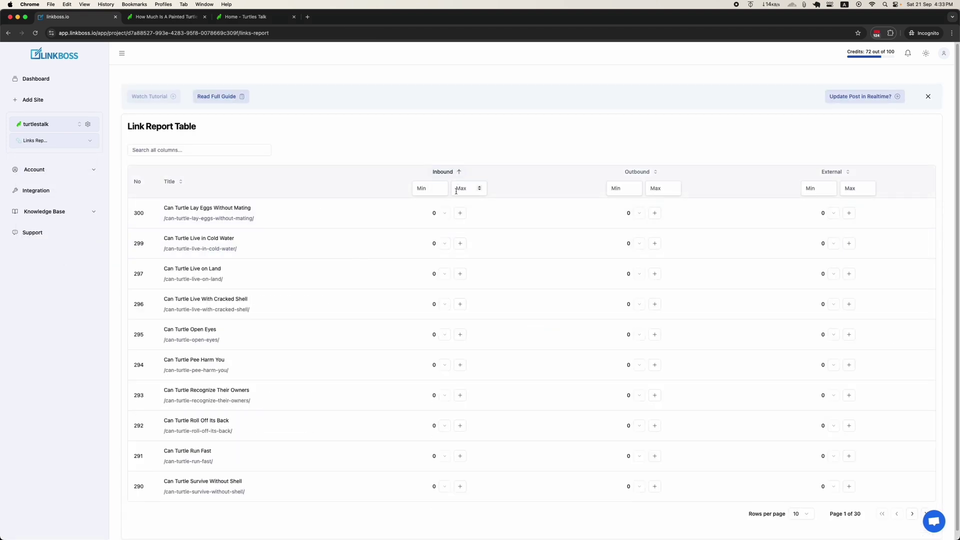
{"action": "left_click", "coordinate": [460, 396]}
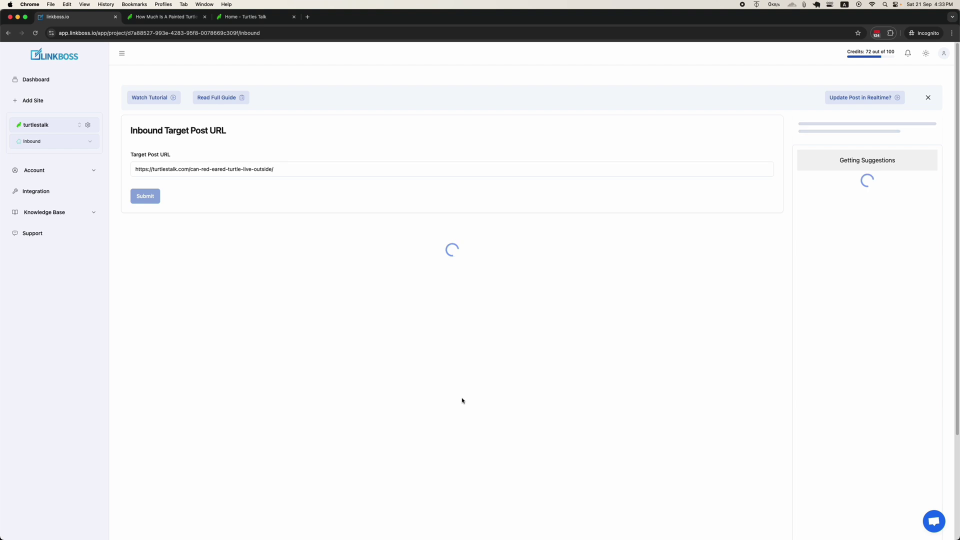
Step: Post the Can Turtle Be Kept at Home sentence 'Red-eared Slider turtles are aquatic' as the link
{"action": "scroll", "coordinate": [461, 401], "scroll_direction": "down", "scroll_amount": 5}
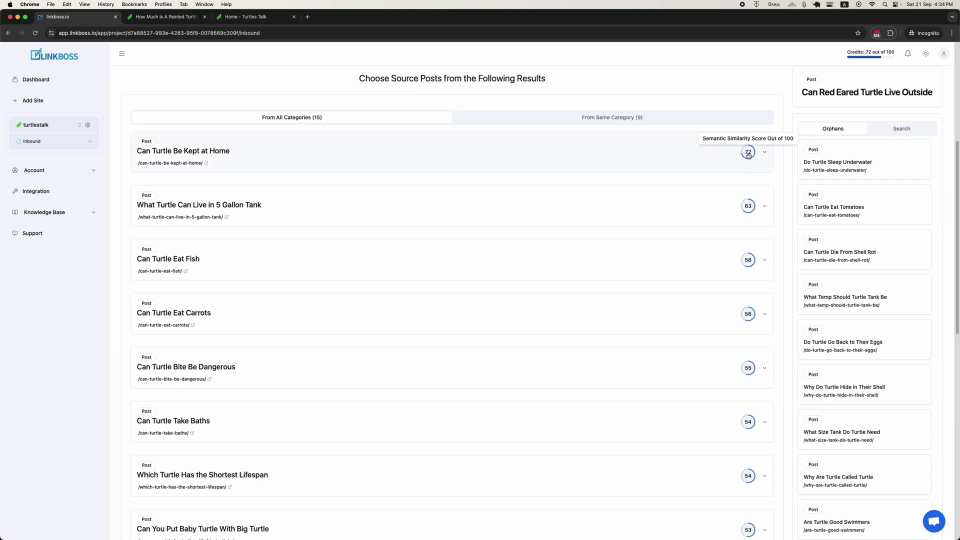
{"action": "left_click", "coordinate": [738, 162]}
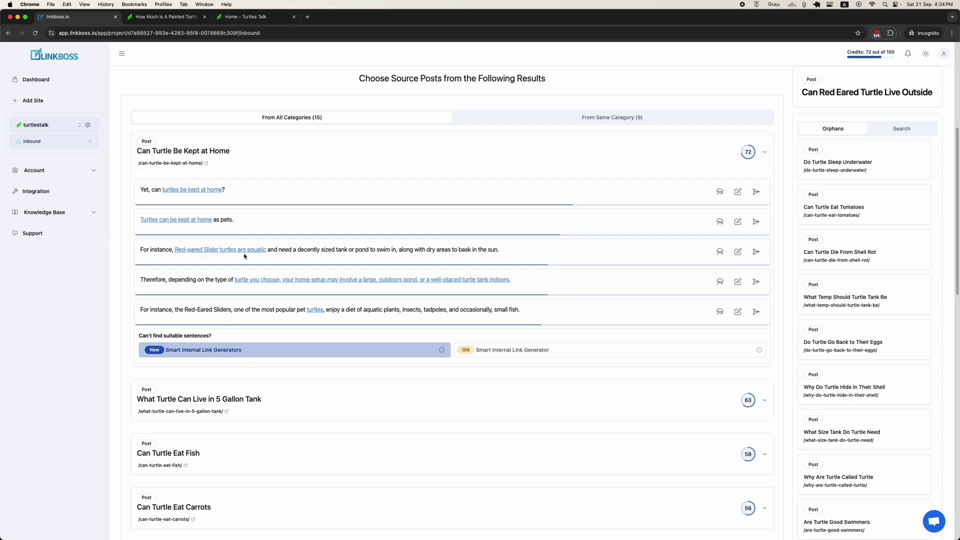
{"action": "mouse_move", "coordinate": [719, 256]}
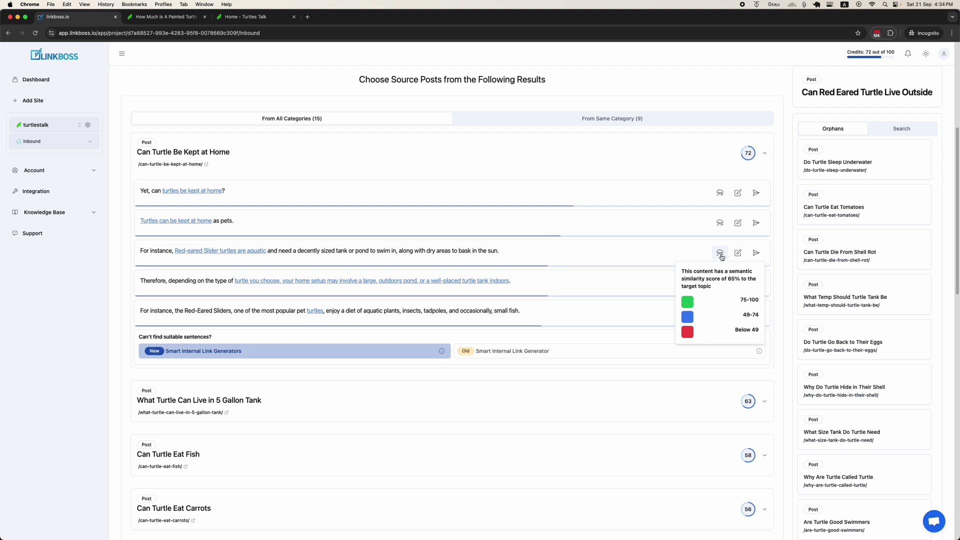
{"action": "left_click", "coordinate": [756, 252]}
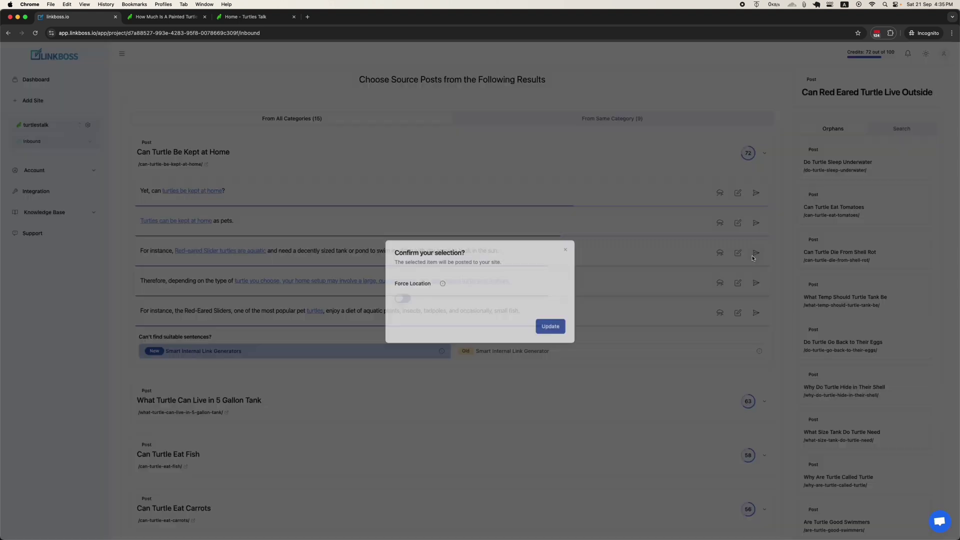
{"action": "left_click", "coordinate": [551, 326]}
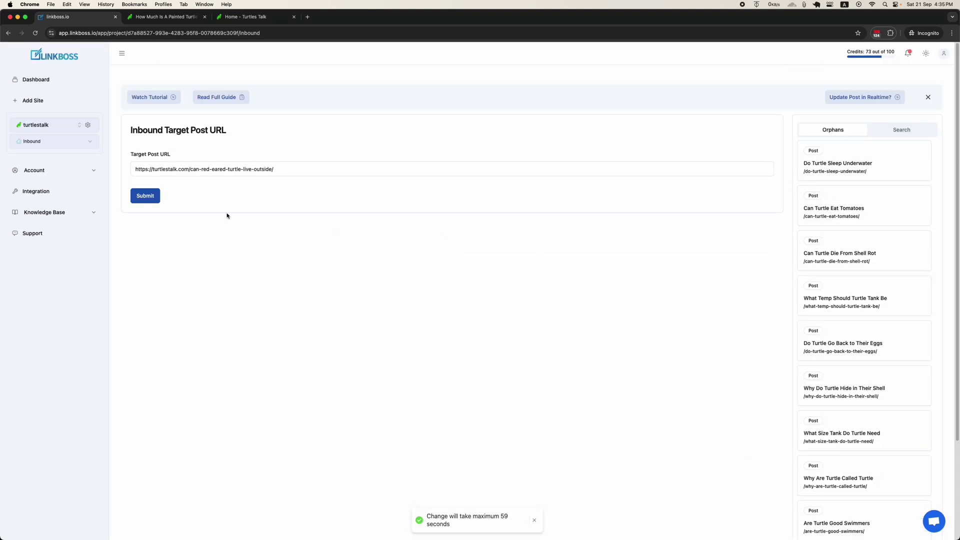
Step: Verify the new link on the live Can Turtle Be Kept at Home page, then view the next source's sentences
{"action": "left_click", "coordinate": [144, 195]}
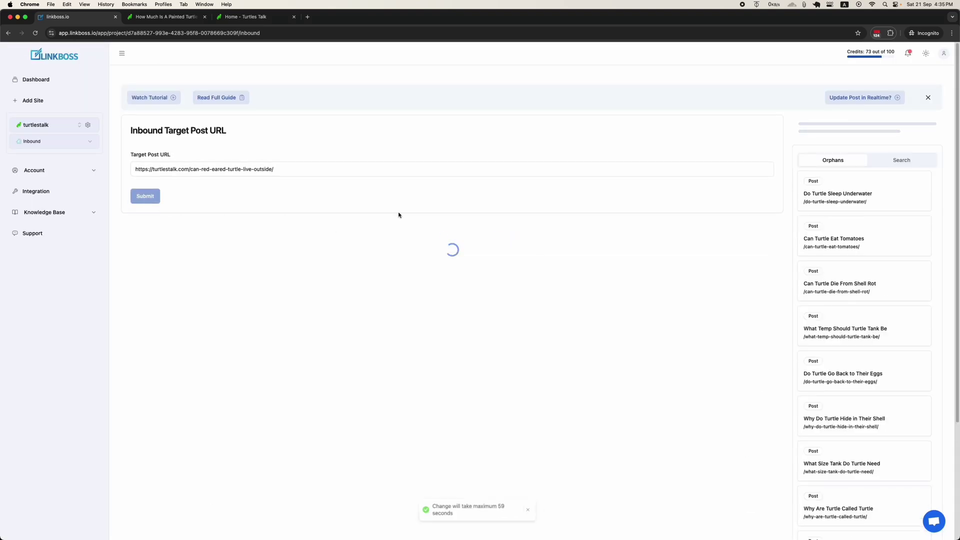
{"action": "left_click", "coordinate": [908, 54]}
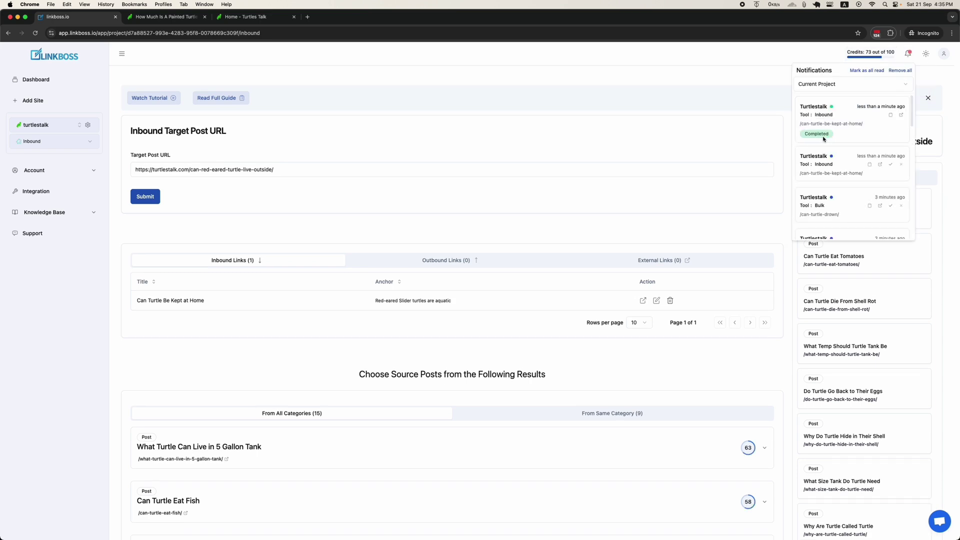
{"action": "left_click", "coordinate": [824, 139]}
{"action": "key", "text": "super+f"}
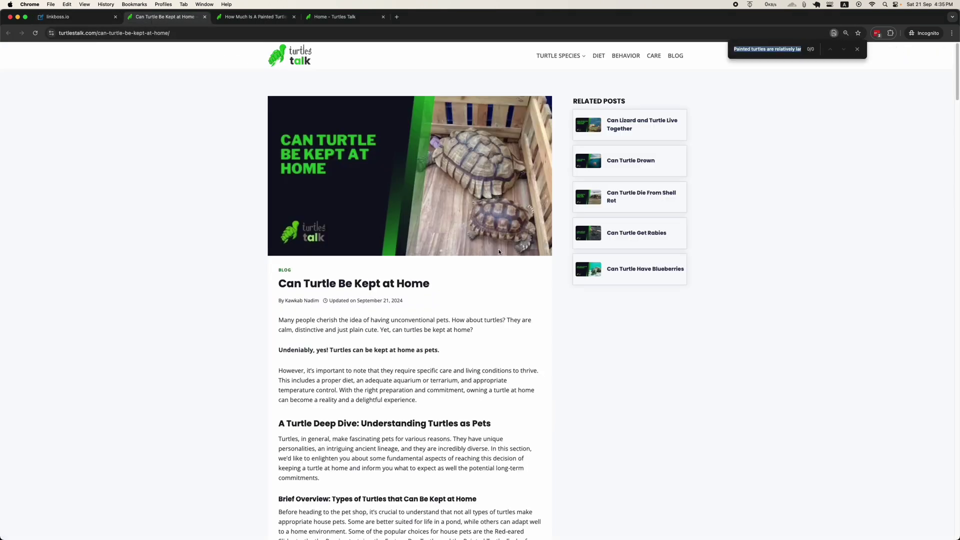
{"action": "type", "text": "Red-eared Slider turtles are aquatic"}
{"action": "key", "text": "Escape"}
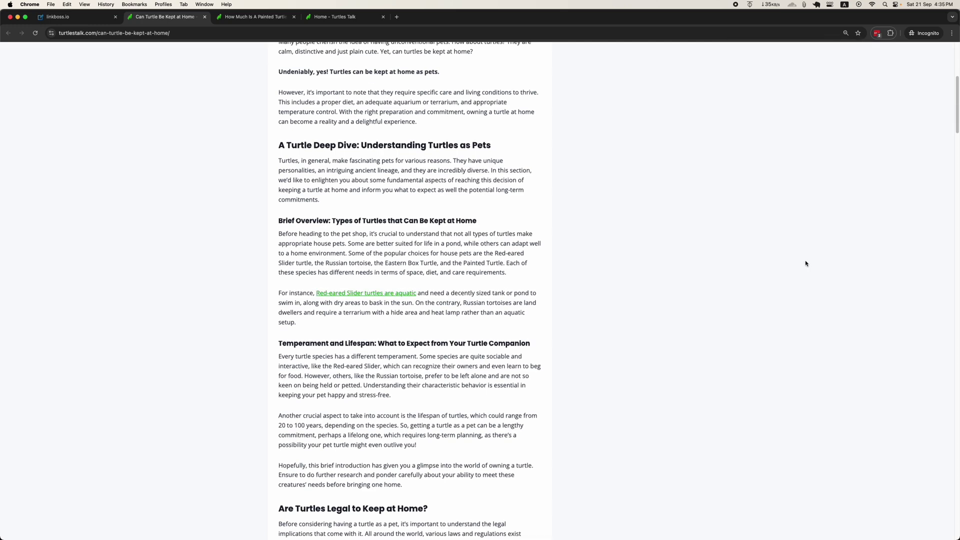
{"action": "key", "text": "ctrl+shift+Tab"}
{"action": "left_click", "coordinate": [575, 337]}
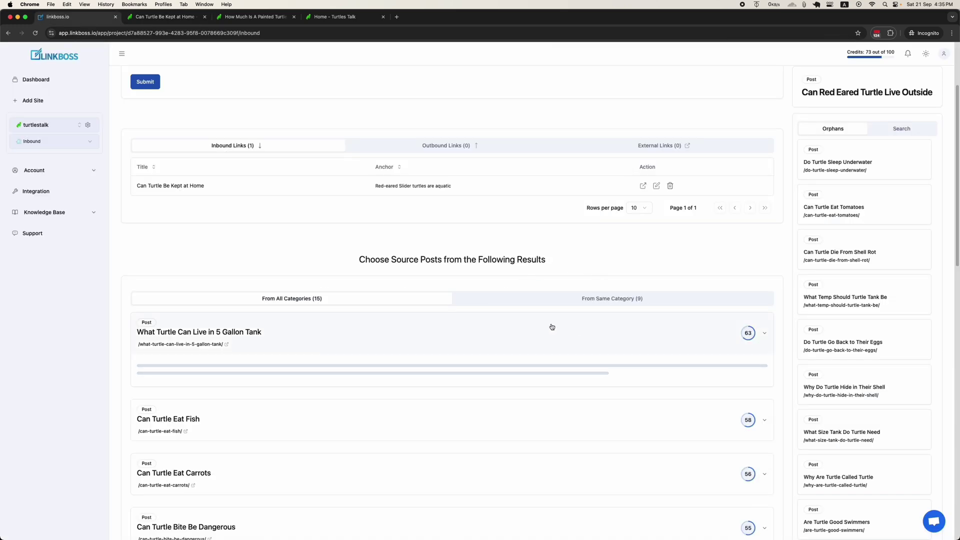
{"action": "scroll", "coordinate": [444, 265], "scroll_direction": "down", "scroll_amount": 2}
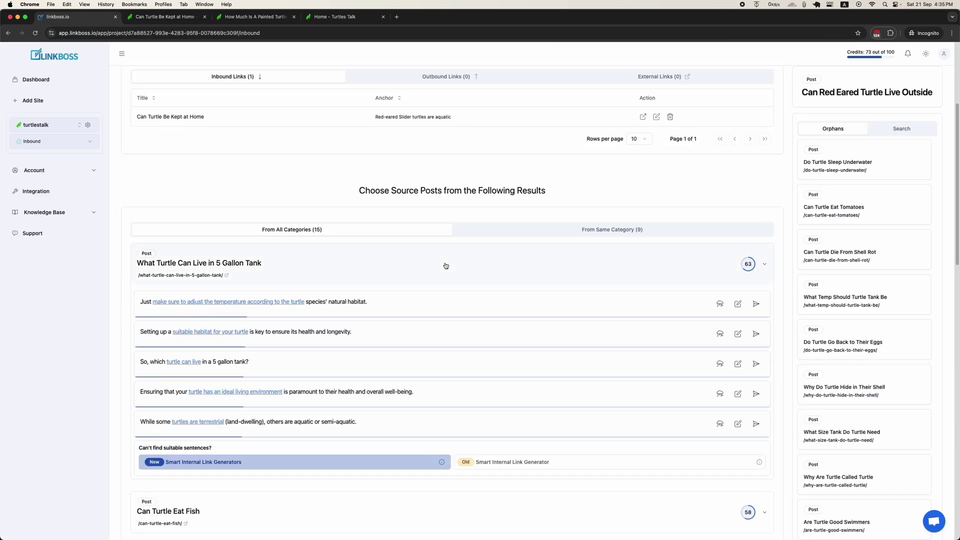
Step: Generate AI sentences for the first paragraph using the anchor 'red eared turtles habitat'
{"action": "scroll", "coordinate": [518, 370], "scroll_direction": "down", "scroll_amount": 3}
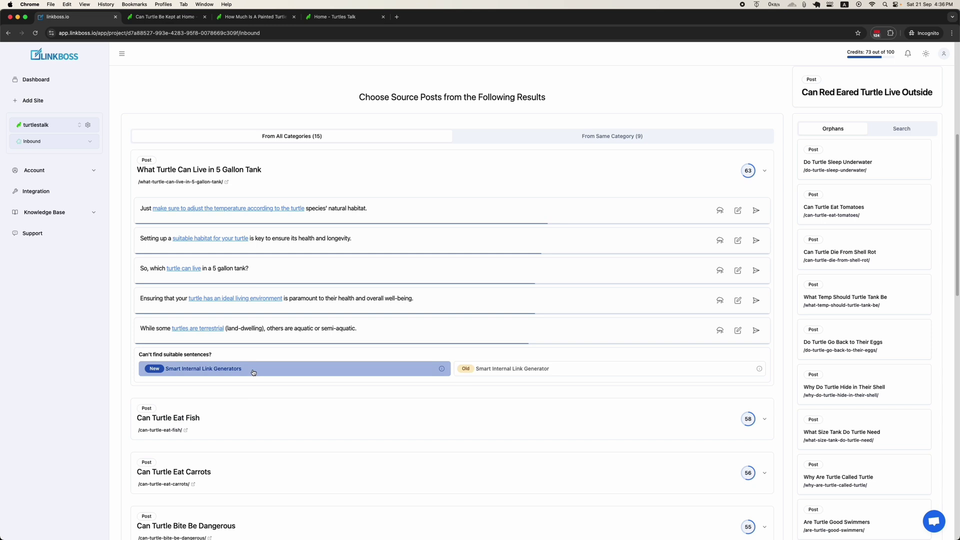
{"action": "left_click", "coordinate": [254, 372]}
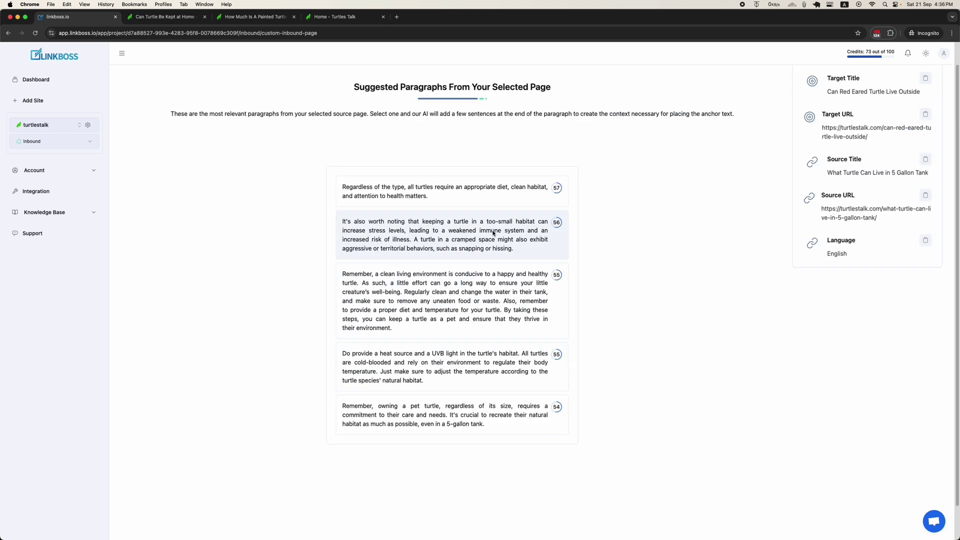
{"action": "left_click", "coordinate": [440, 189]}
{"action": "scroll", "coordinate": [528, 450], "scroll_direction": "down", "scroll_amount": 3}
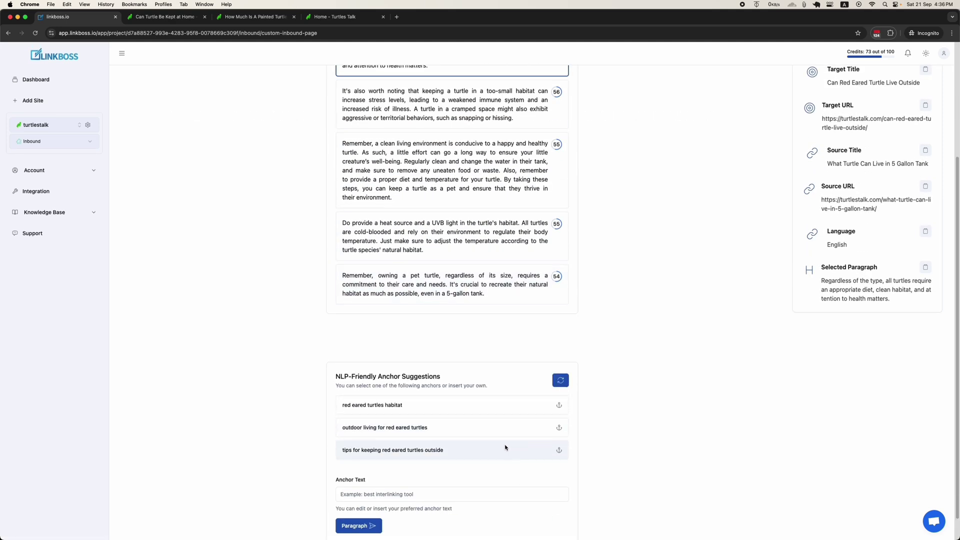
{"action": "left_click", "coordinate": [432, 406]}
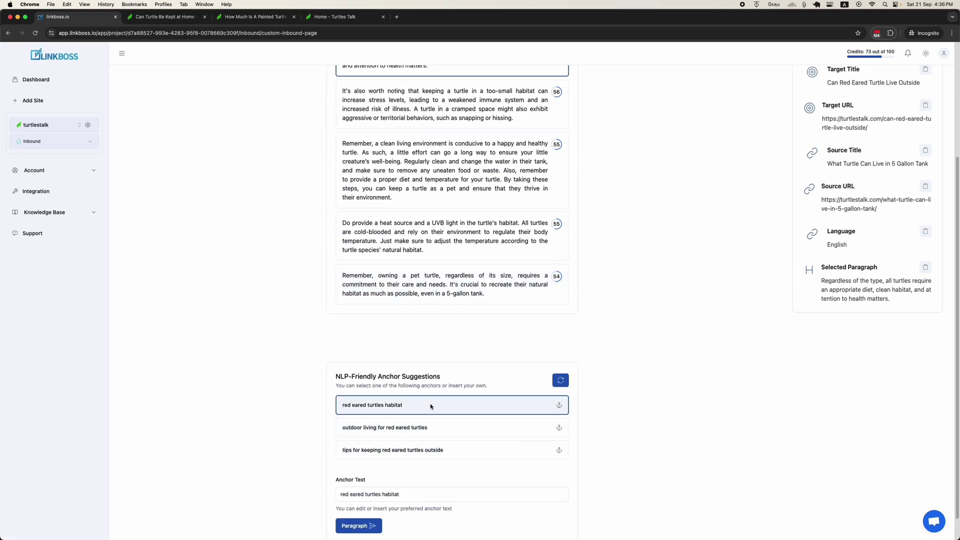
{"action": "left_click", "coordinate": [369, 525]}
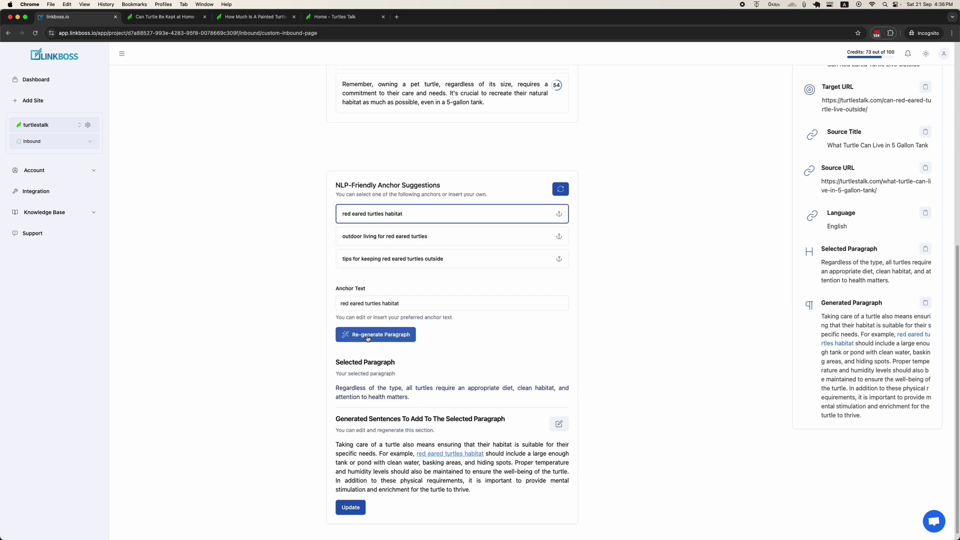
Step: Publish the generated sentences to the live post and bring up the article
{"action": "left_click", "coordinate": [351, 505]}
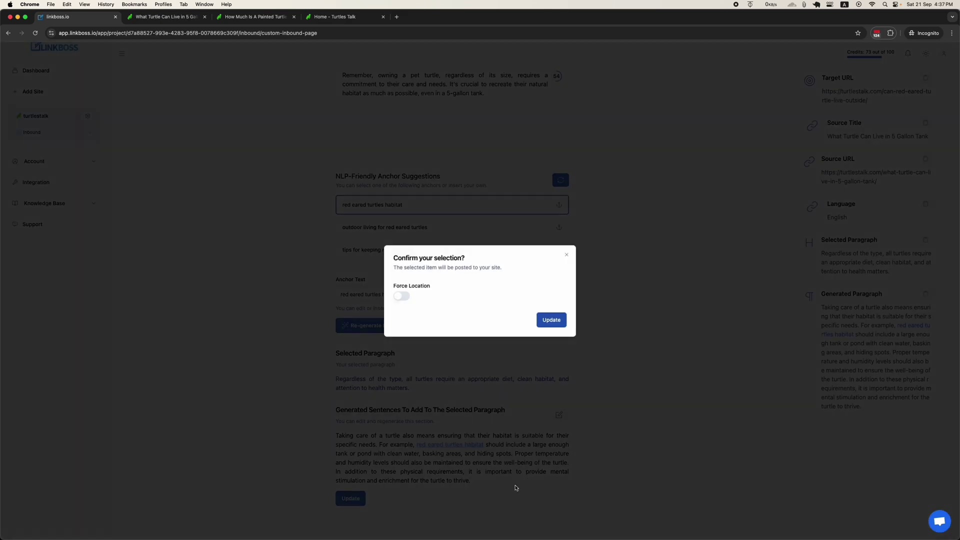
{"action": "left_click", "coordinate": [550, 320]}
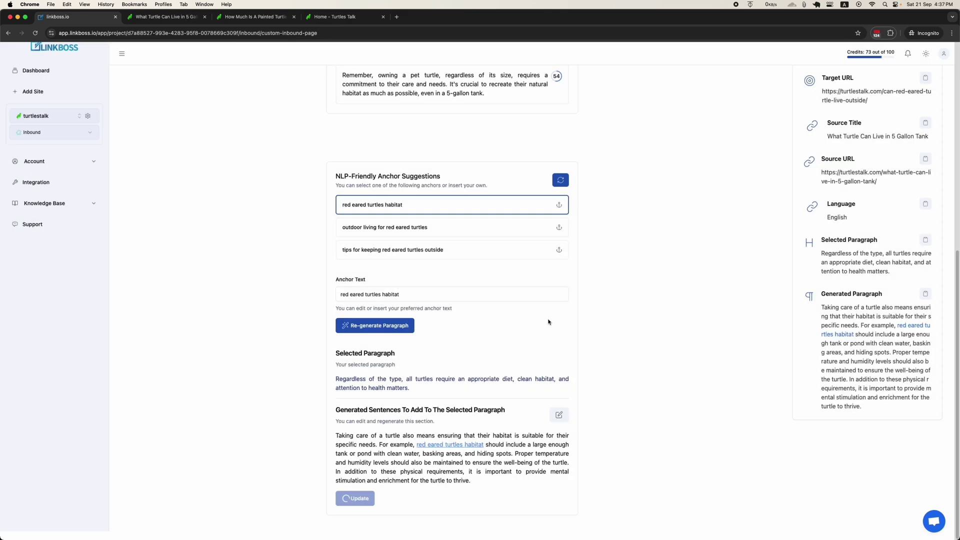
{"action": "left_click", "coordinate": [175, 17]}
Step: Inspect the newly added linked sentences in the live article, then return to LinkBoss
{"action": "left_click", "coordinate": [858, 49]}
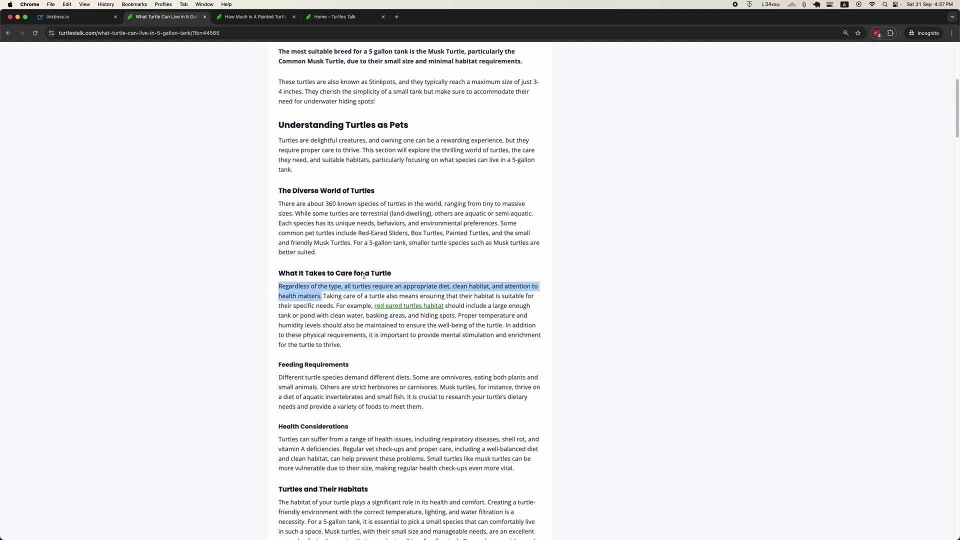
{"action": "left_click", "coordinate": [332, 298]}
{"action": "left_click_drag", "start_coordinate": [323, 296], "coordinate": [345, 348]}
{"action": "left_click", "coordinate": [394, 320]}
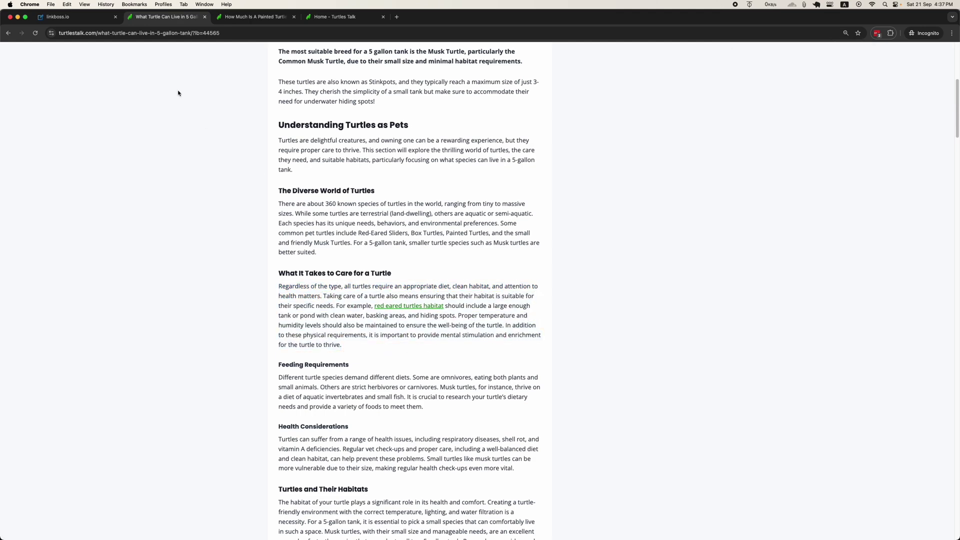
{"action": "left_click", "coordinate": [58, 17]}
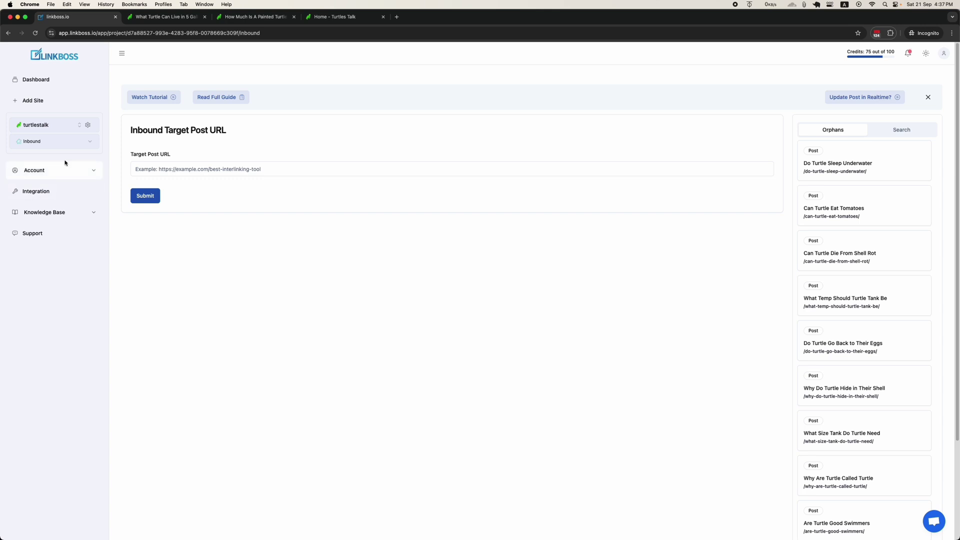
Step: Show the Links Report sorted by outbound links in ascending order
{"action": "left_click", "coordinate": [65, 142]}
{"action": "scroll", "coordinate": [75, 236], "scroll_direction": "down", "scroll_amount": 3}
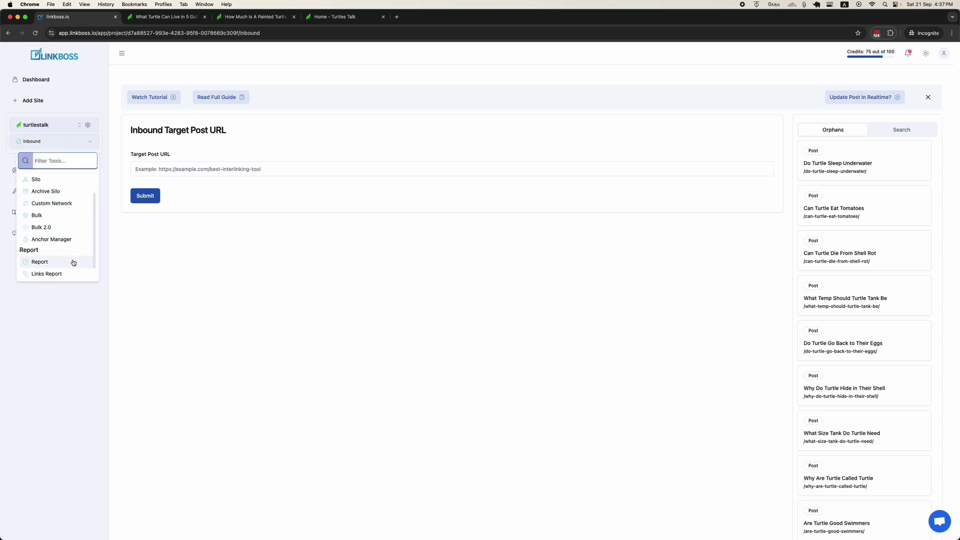
{"action": "scroll", "coordinate": [71, 252], "scroll_direction": "up", "scroll_amount": 3}
{"action": "scroll", "coordinate": [47, 203], "scroll_direction": "down", "scroll_amount": 2}
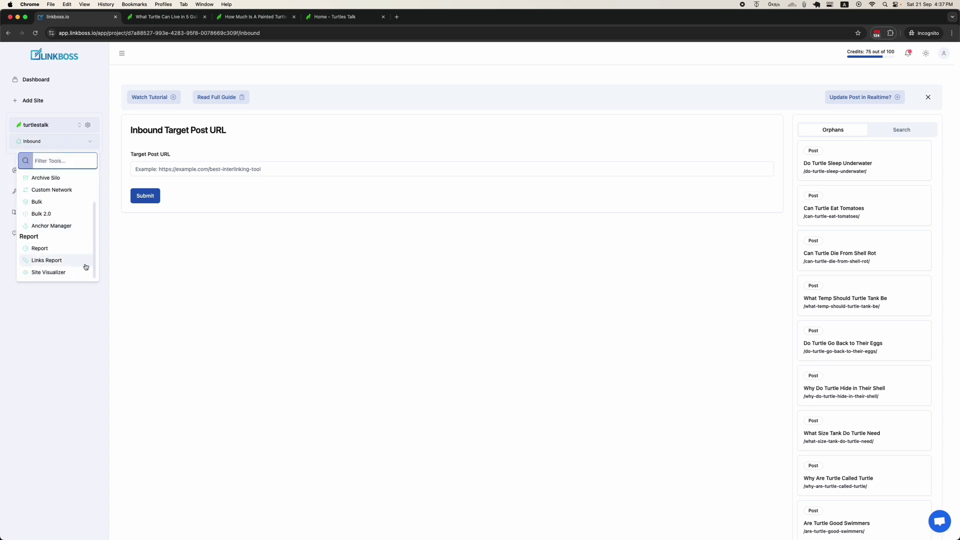
{"action": "left_click", "coordinate": [46, 259]}
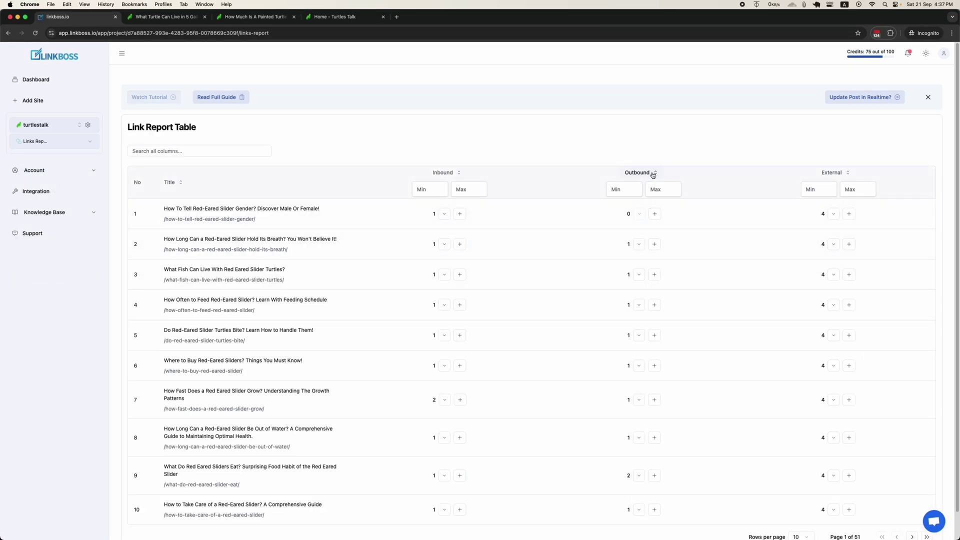
{"action": "left_click", "coordinate": [653, 175]}
{"action": "left_click", "coordinate": [638, 190]}
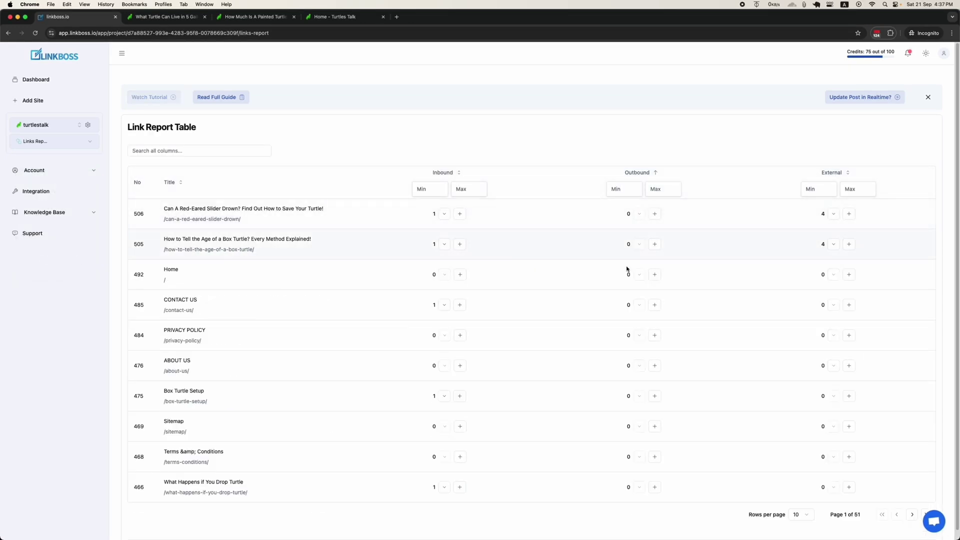
Step: Review outbound suggestions for the red-eared slider drowning post, expanding the Can Turtle Be Kept at Home card
{"action": "left_click", "coordinate": [655, 214]}
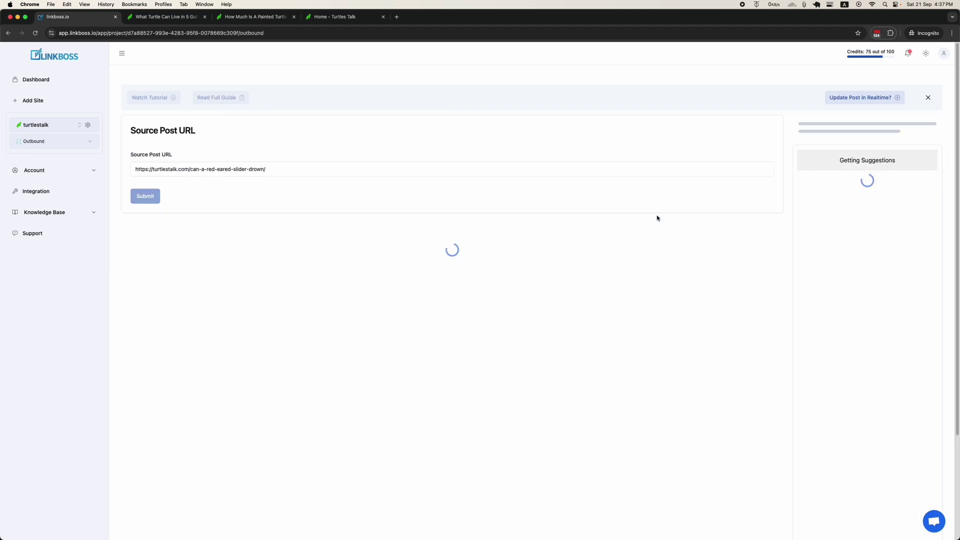
{"action": "scroll", "coordinate": [563, 249], "scroll_direction": "down", "scroll_amount": 4}
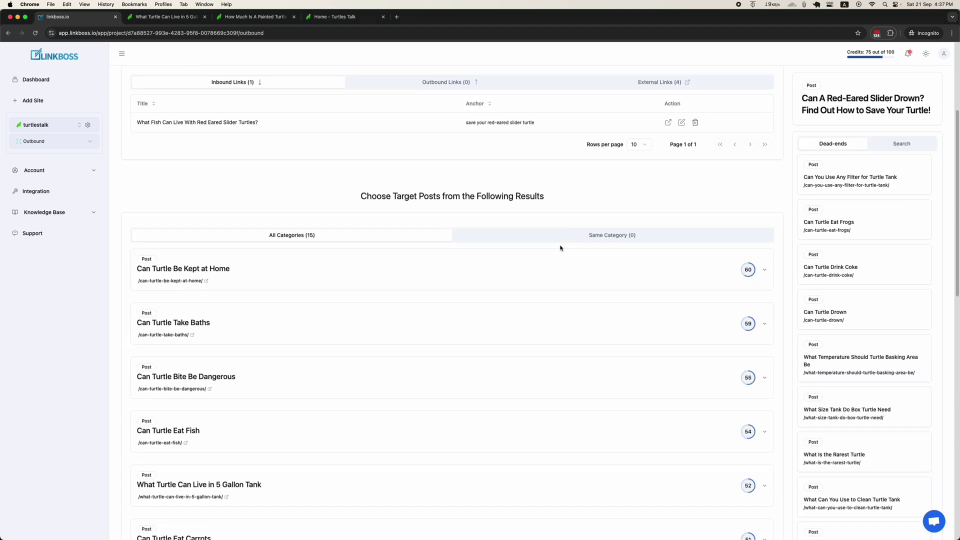
{"action": "left_click", "coordinate": [666, 290]}
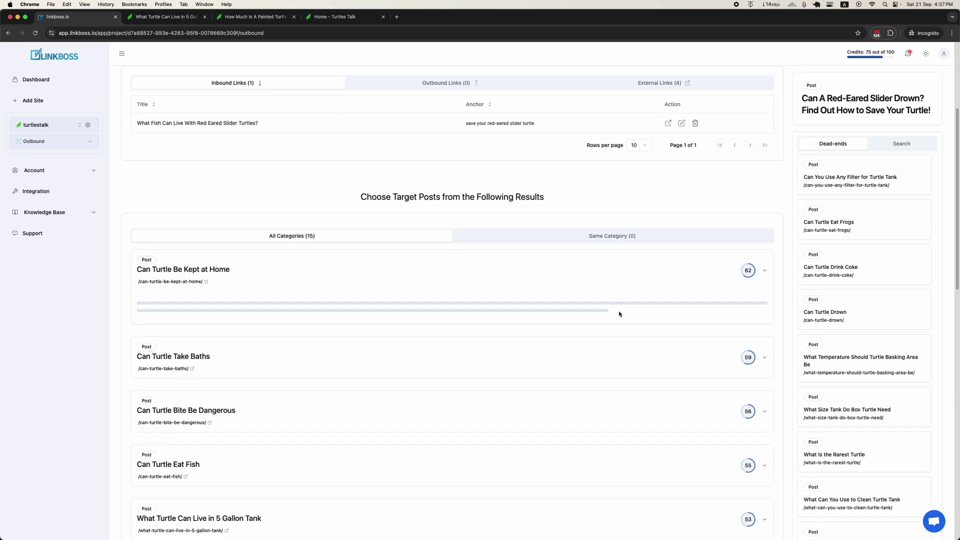
{"action": "scroll", "coordinate": [516, 350], "scroll_direction": "down", "scroll_amount": 1}
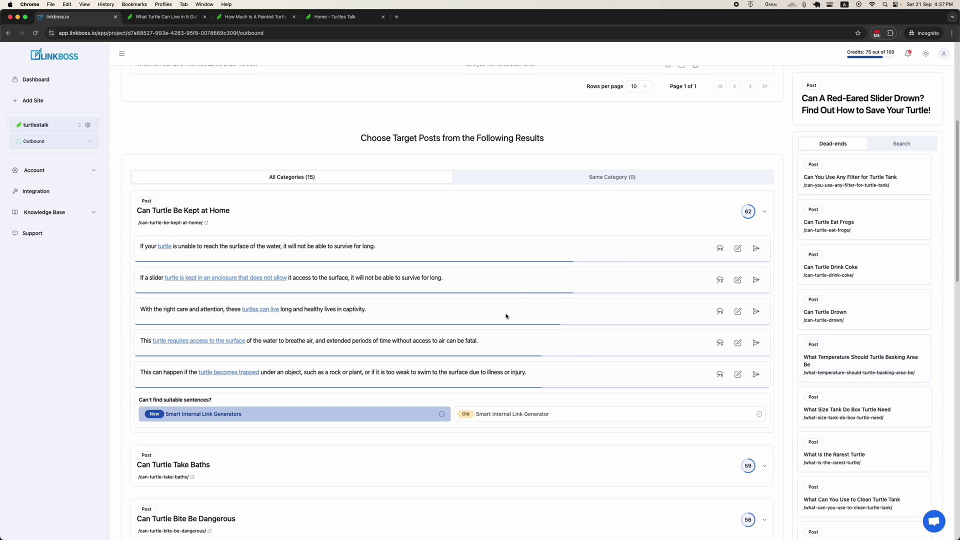
{"action": "scroll", "coordinate": [543, 407], "scroll_direction": "up", "scroll_amount": 2}
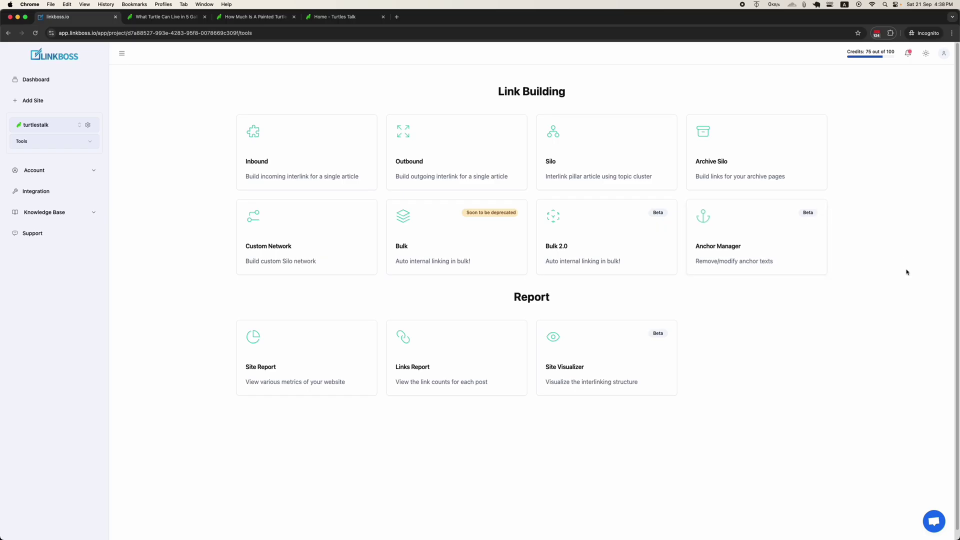
Step: Start a new archive silo and paste in the Red-Eared Slider category page URL
{"action": "left_click", "coordinate": [737, 165]}
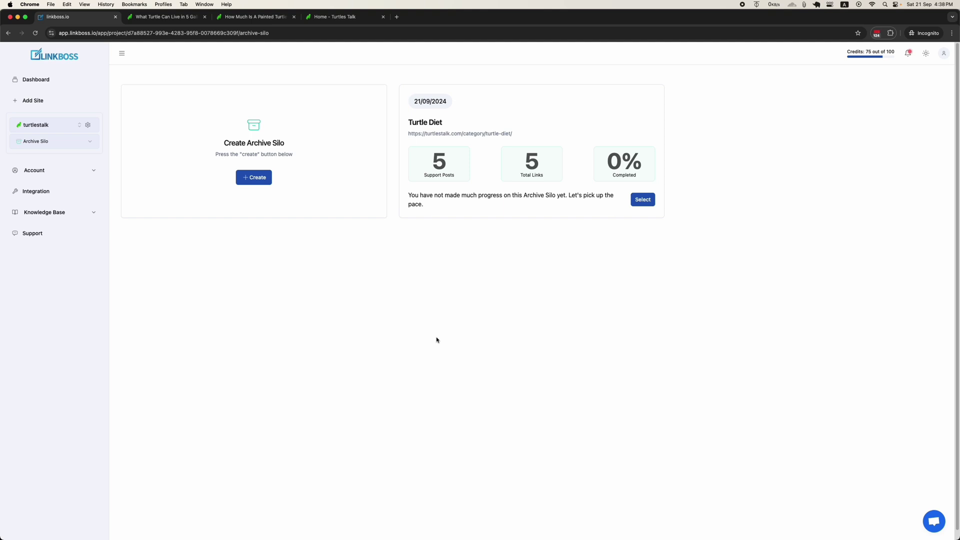
{"action": "left_click", "coordinate": [259, 179]}
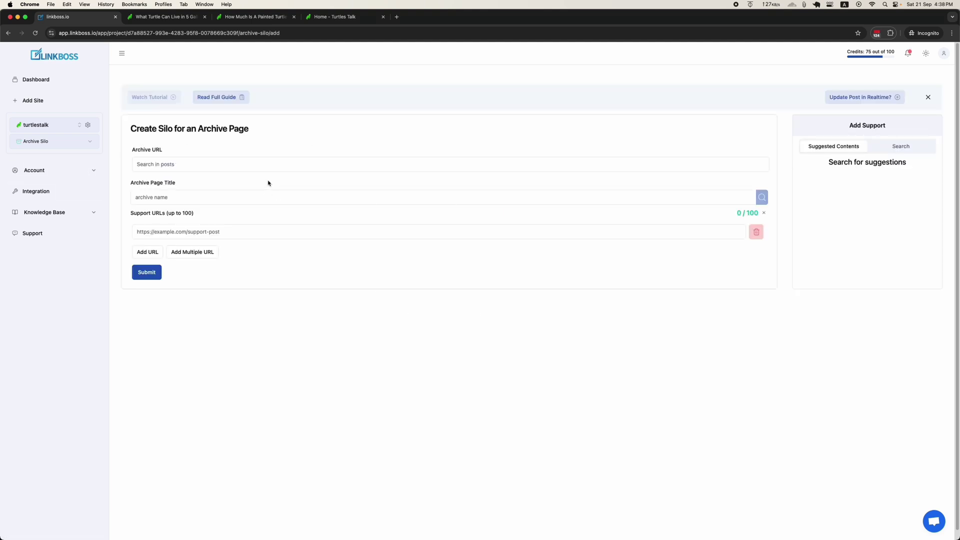
{"action": "left_click", "coordinate": [335, 16]}
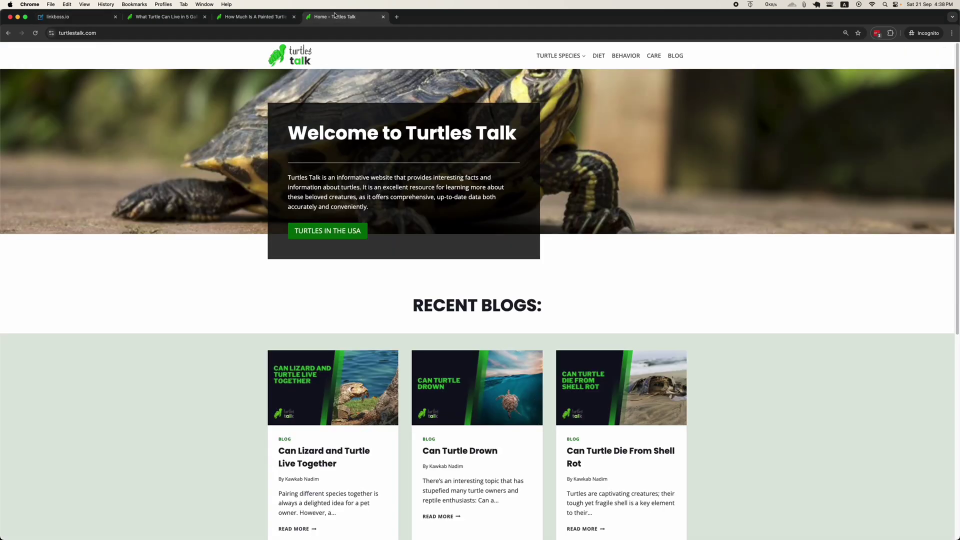
{"action": "mouse_move", "coordinate": [559, 55]}
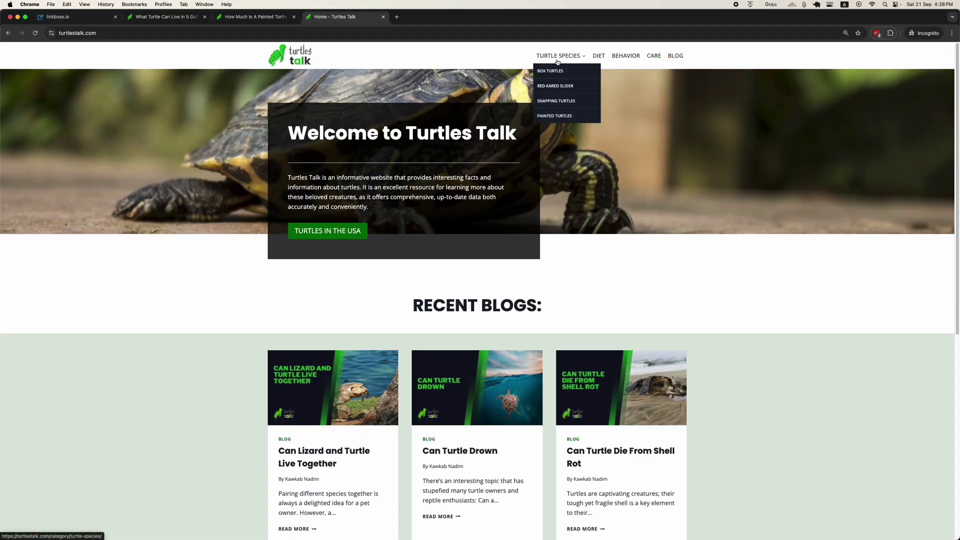
{"action": "left_click", "coordinate": [565, 86]}
{"action": "left_click", "coordinate": [210, 33]}
{"action": "key", "text": "super+c"}
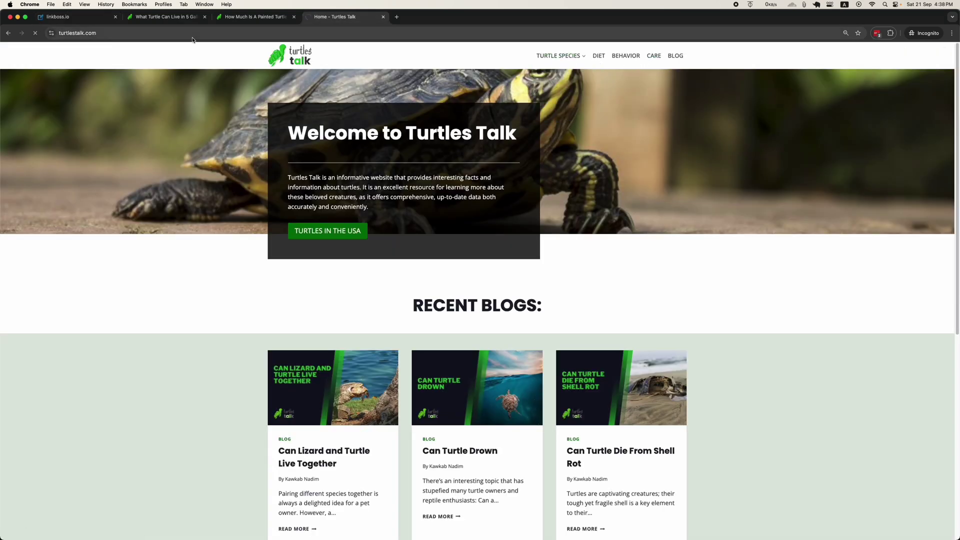
{"action": "left_click", "coordinate": [96, 21]}
{"action": "left_click", "coordinate": [230, 161]}
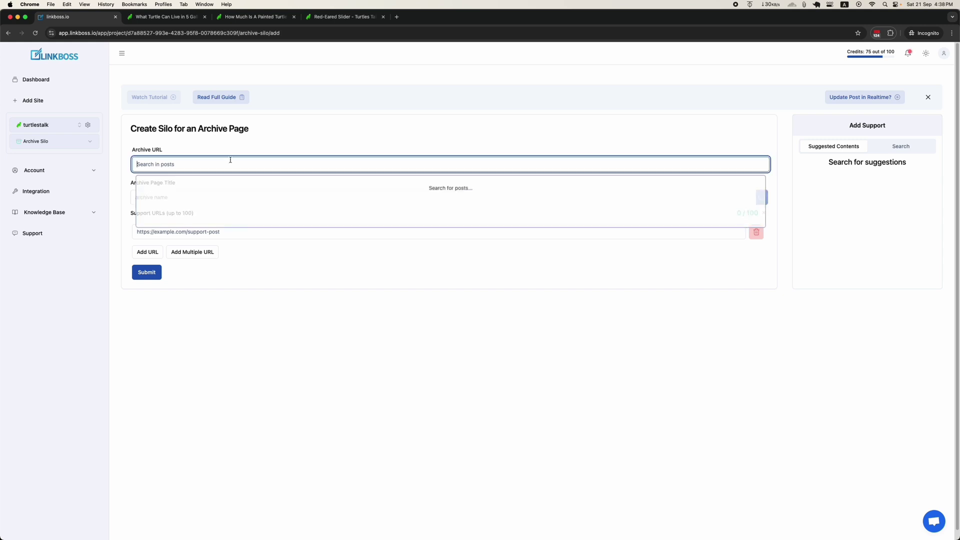
{"action": "key", "text": "super+v"}
{"action": "key", "text": "Tab"}
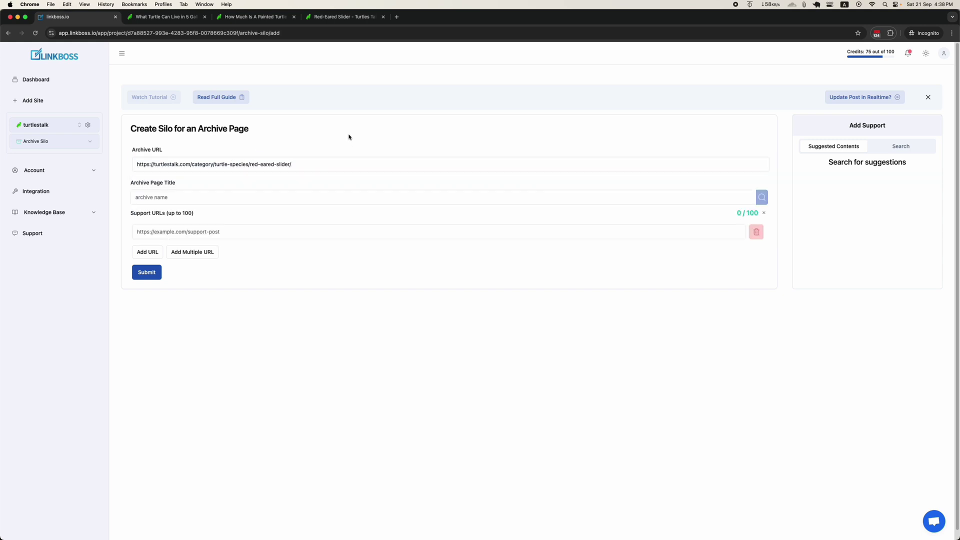
Step: Title it 'red-eared', add five red-eared slider support posts, and submit the silo
{"action": "type", "text": "red-eared slider"}
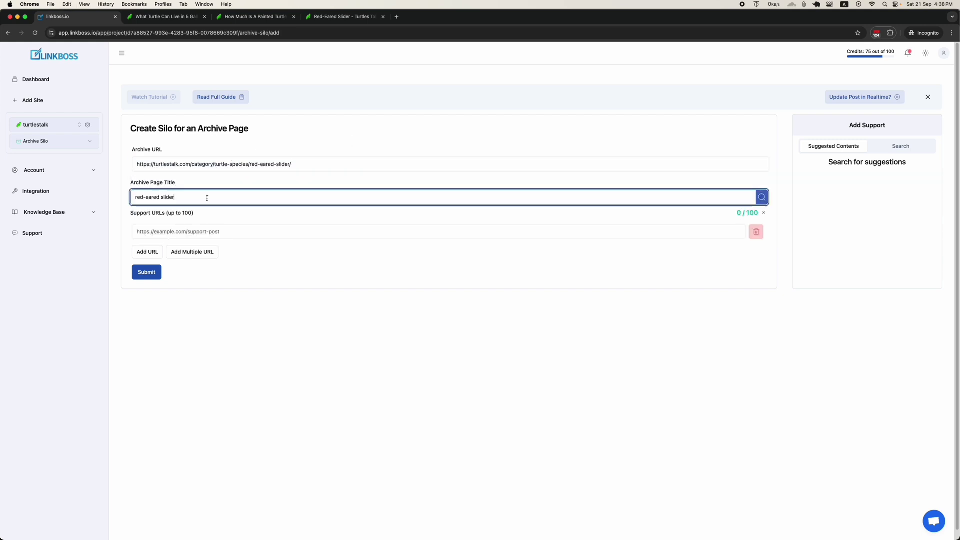
{"action": "left_click", "coordinate": [762, 197]}
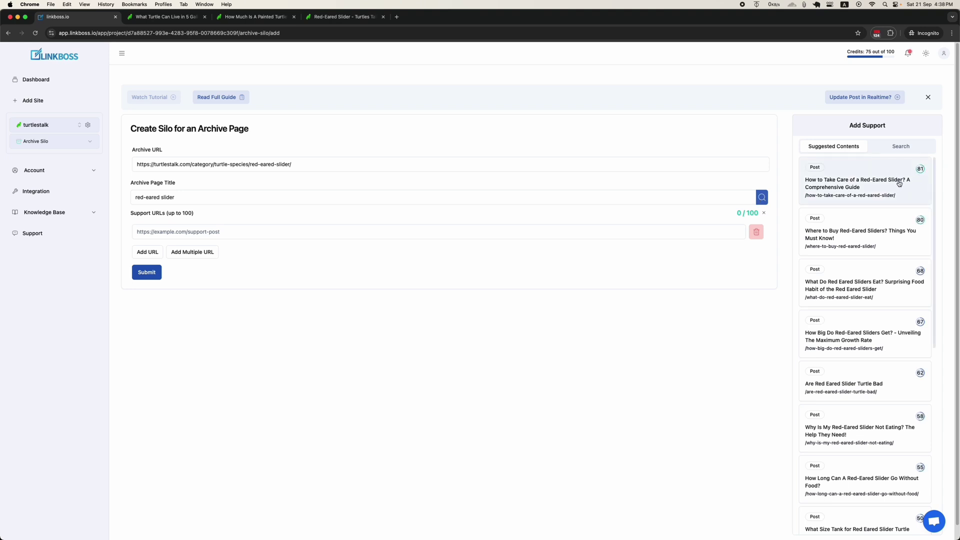
{"action": "left_click", "coordinate": [899, 184]}
{"action": "left_click", "coordinate": [861, 234]}
{"action": "left_click", "coordinate": [860, 285]}
{"action": "left_click", "coordinate": [860, 336]}
{"action": "left_click", "coordinate": [850, 383]}
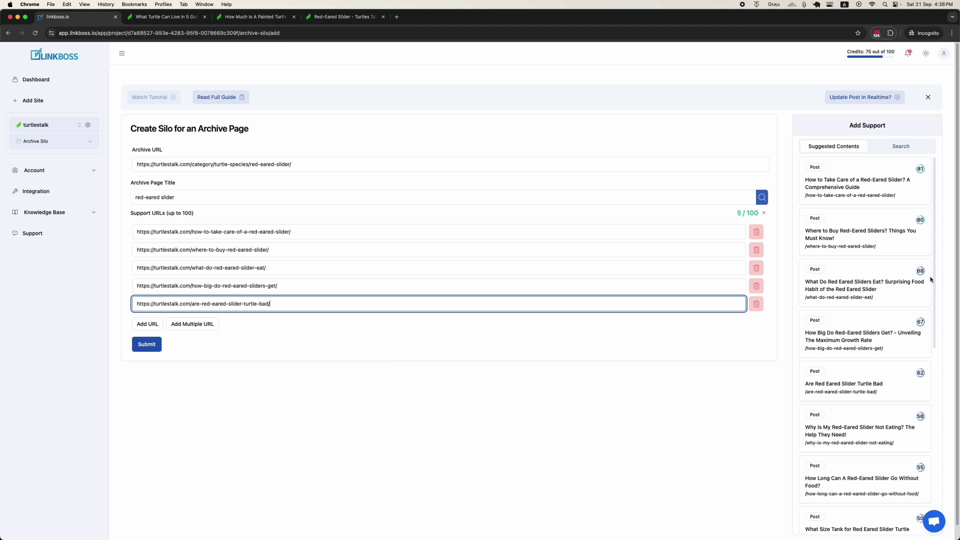
{"action": "left_click", "coordinate": [146, 344]}
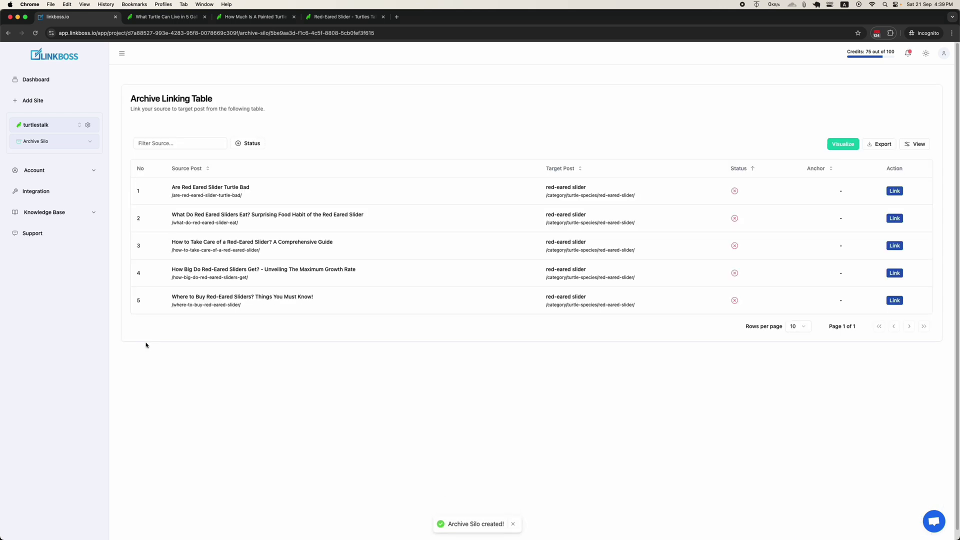
Step: View the red-eared slider silo's link graph, then close it
{"action": "left_click", "coordinate": [845, 146]}
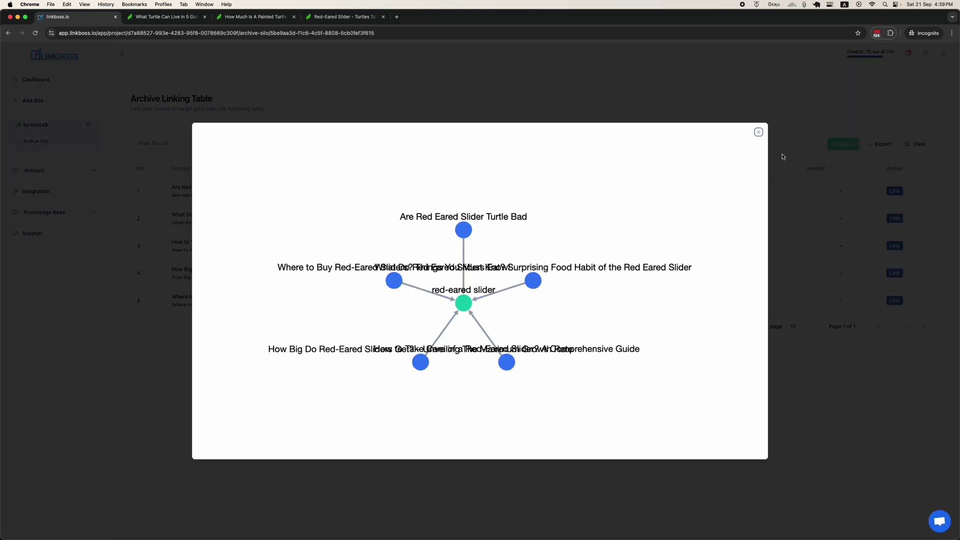
{"action": "left_click", "coordinate": [758, 132]}
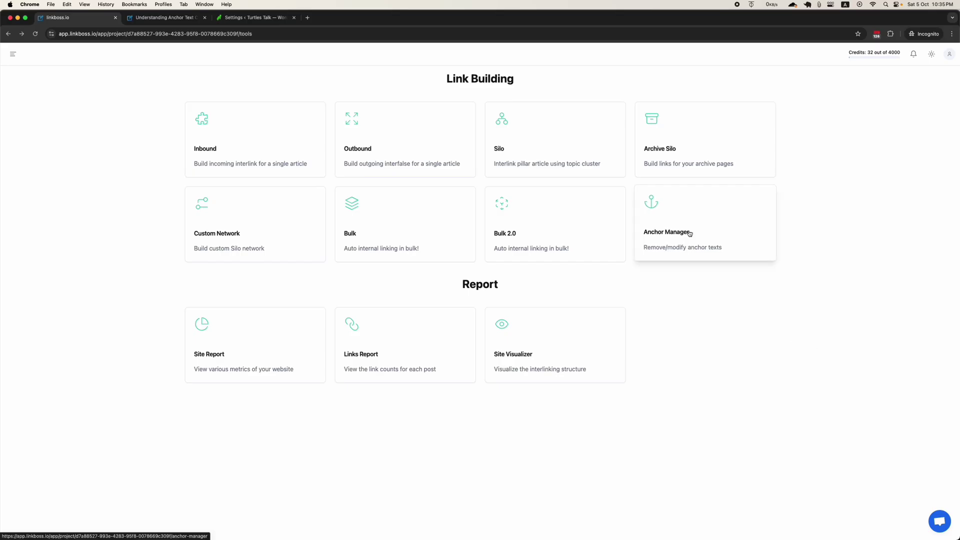
Step: Open the Anchor Manager and read its guide on anchor text categories
{"action": "left_click", "coordinate": [690, 233]}
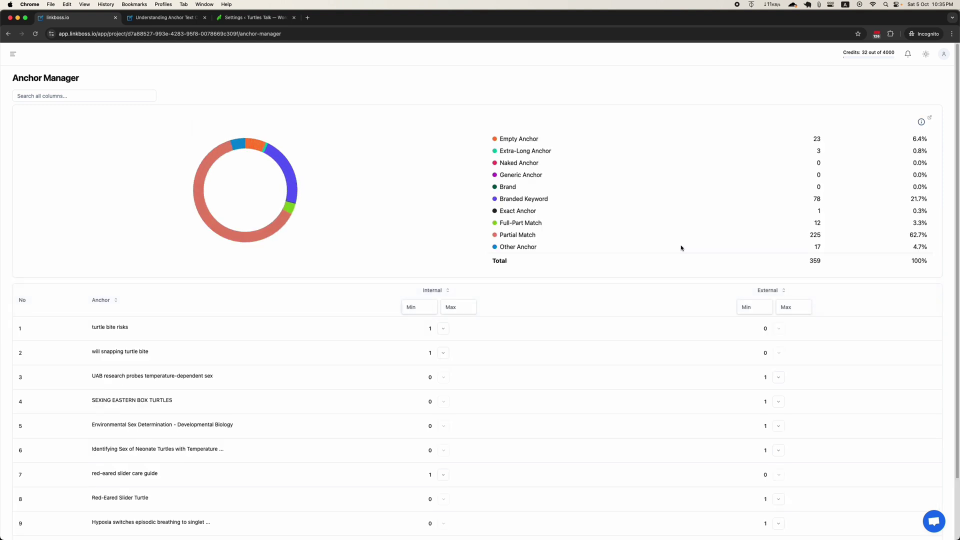
{"action": "left_click", "coordinate": [925, 121]}
{"action": "scroll", "coordinate": [268, 360], "scroll_direction": "down", "scroll_amount": 6}
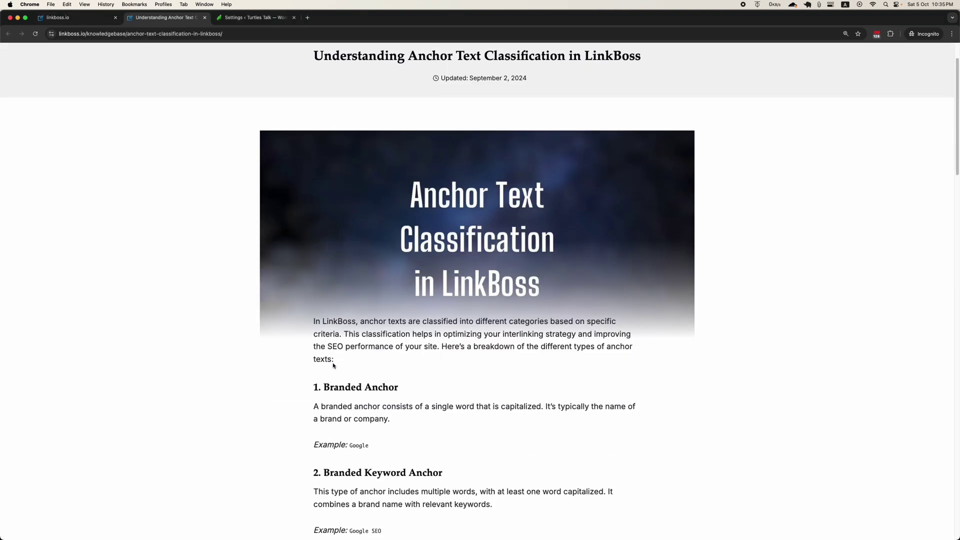
{"action": "key", "text": "ctrl+shift+Tab"}
Step: Expand source posts for the healthy eating habits, box turtle size, and snapping turtle facts anchors
{"action": "left_click", "coordinate": [451, 262]}
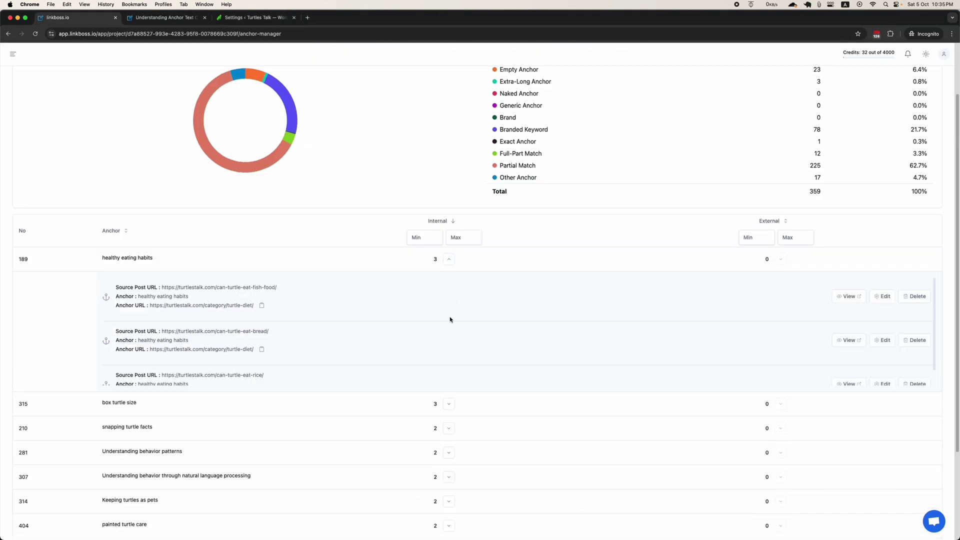
{"action": "left_click", "coordinate": [449, 402]}
{"action": "scroll", "coordinate": [453, 397], "scroll_direction": "down", "scroll_amount": 5}
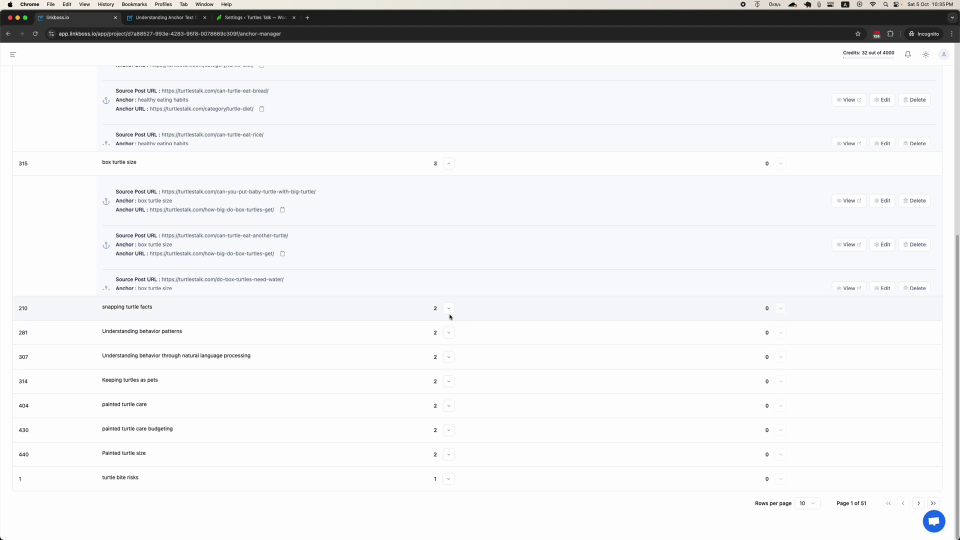
{"action": "left_click", "coordinate": [448, 308]}
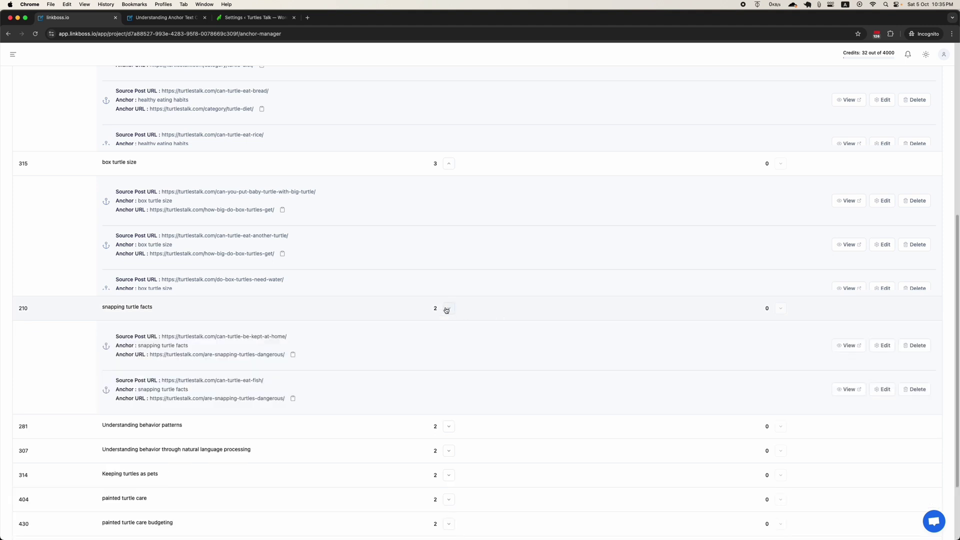
Step: Reword the anchor to 'facts about the snapping turtle', check its relevancy (81), and update
{"action": "left_click", "coordinate": [883, 345]}
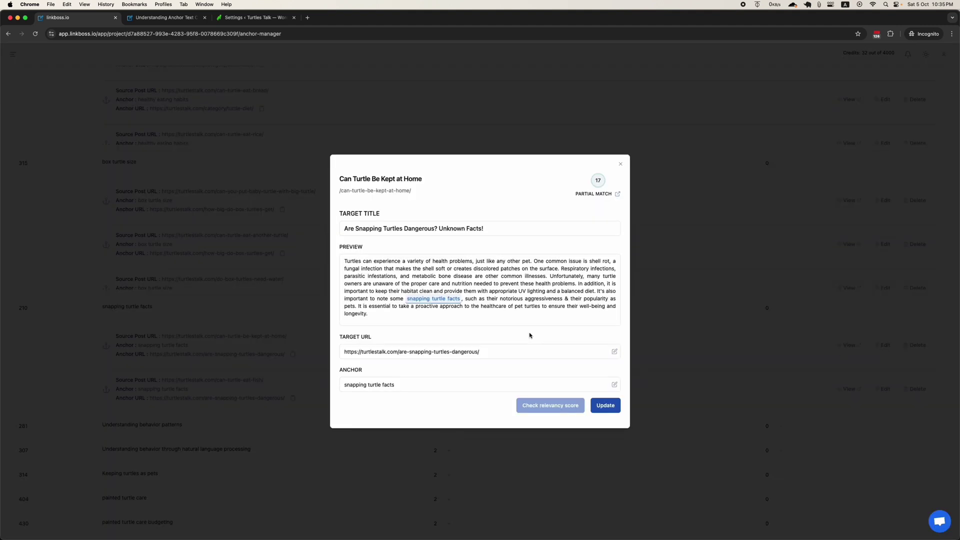
{"action": "double_click", "coordinate": [385, 385]}
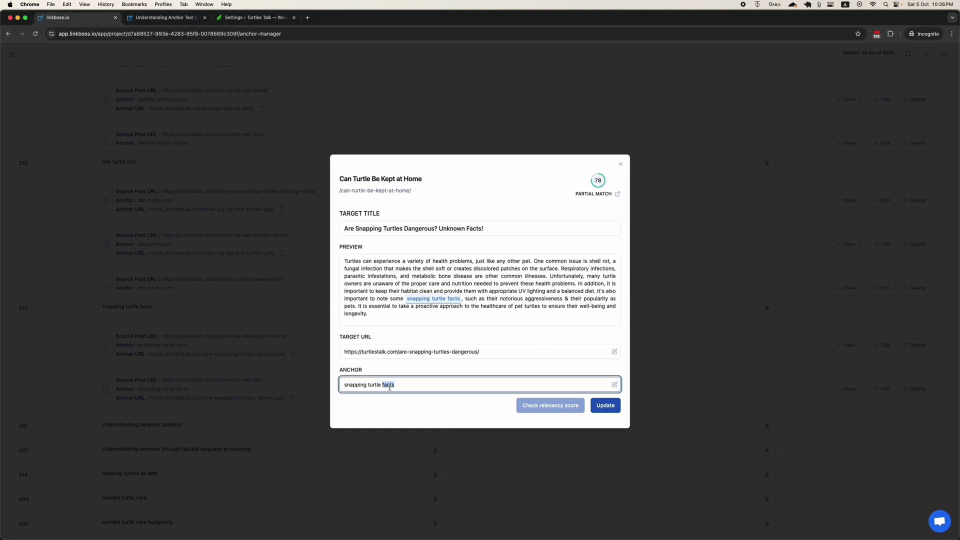
{"action": "left_click_drag", "start_coordinate": [388, 384], "coordinate": [344, 385]}
{"action": "left_click", "coordinate": [358, 385]}
{"action": "type", "text": "about the"}
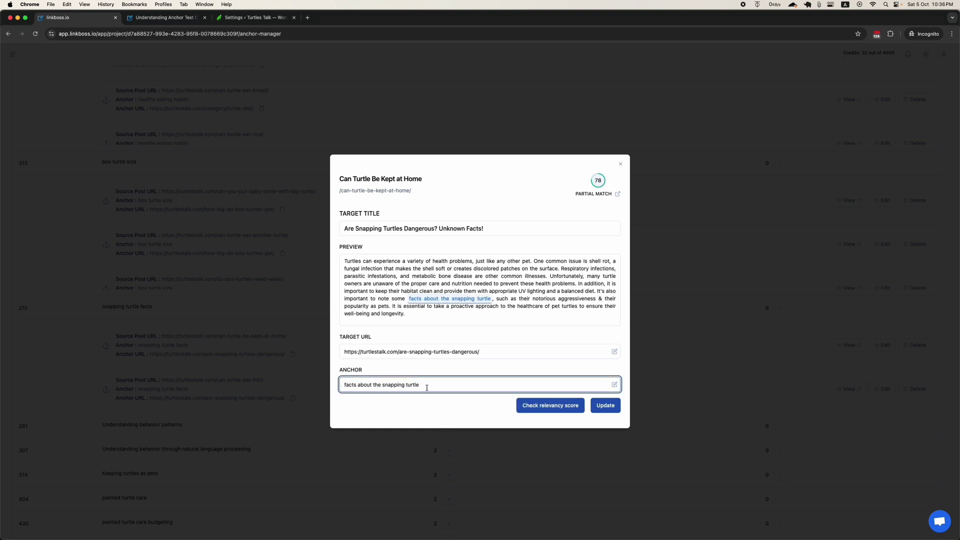
{"action": "left_click", "coordinate": [568, 405]}
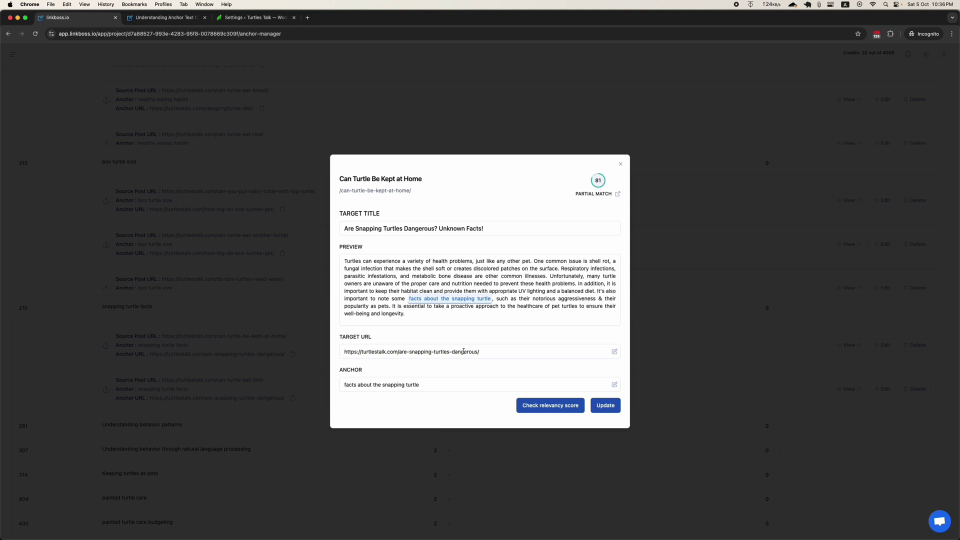
{"action": "left_click", "coordinate": [606, 405]}
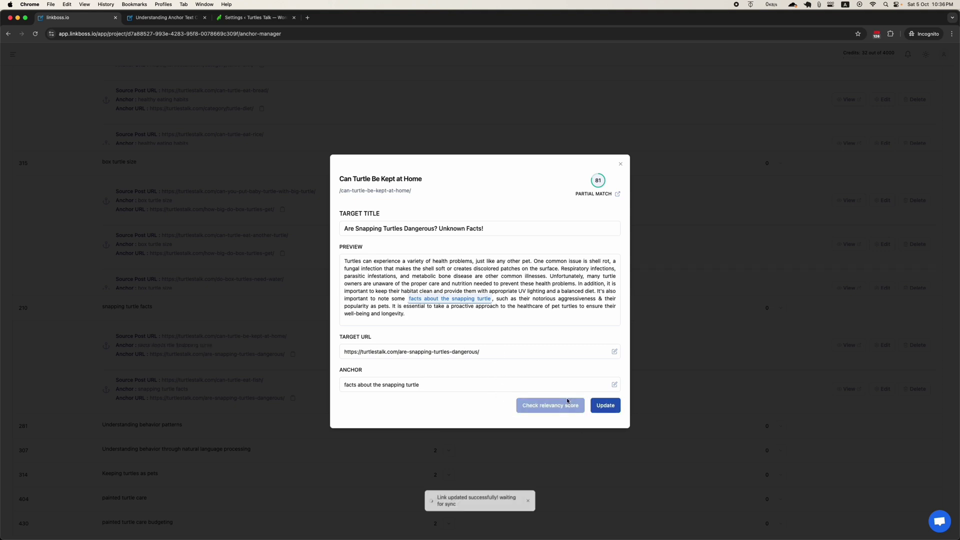
{"action": "left_click", "coordinate": [621, 165]}
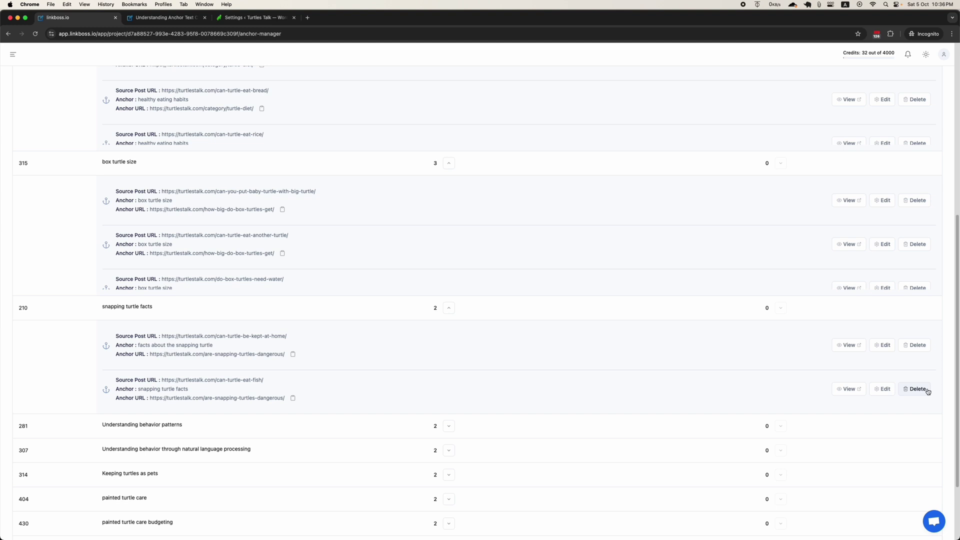